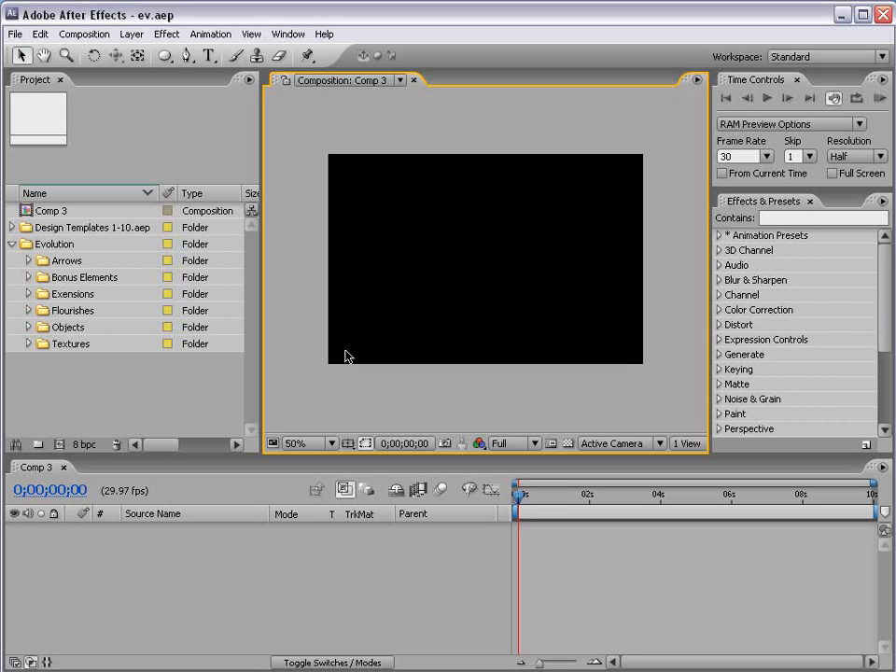
drag(118, 391, 30, 262)
click(72, 384)
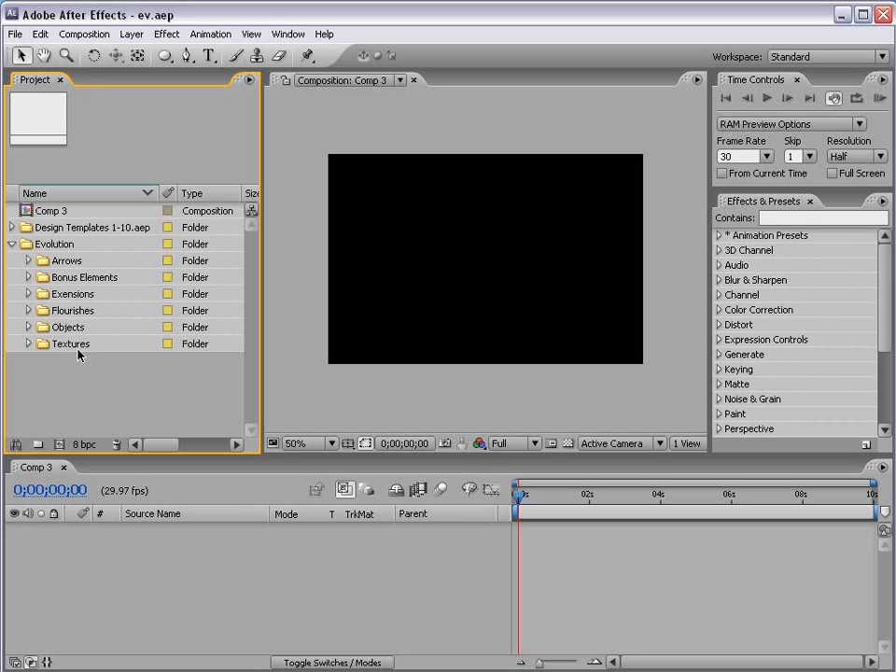
click(550, 631)
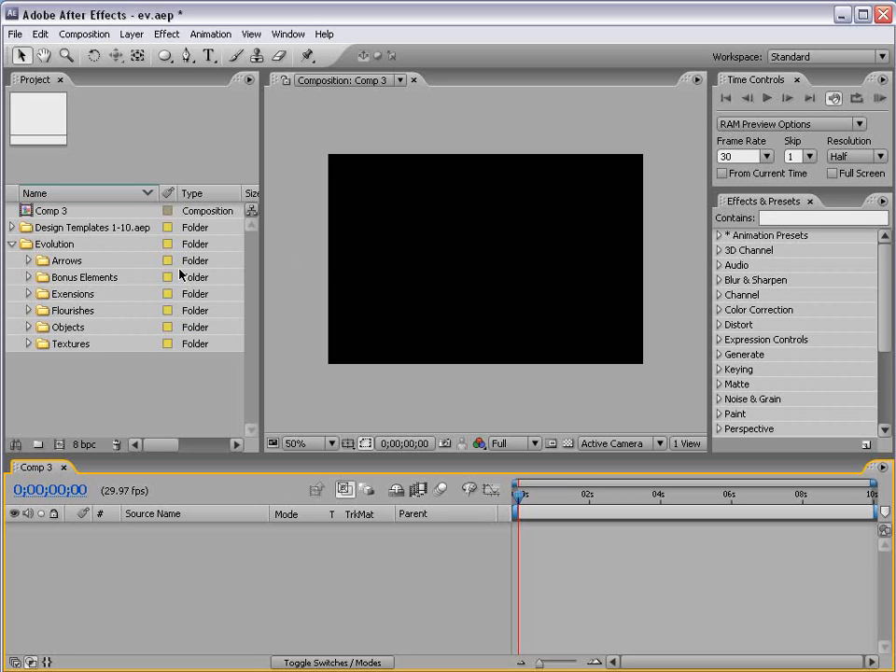
- Place Texture_22.jpg from the Color subfolder of the Evolution Textures folder into Comp 3
click(29, 343)
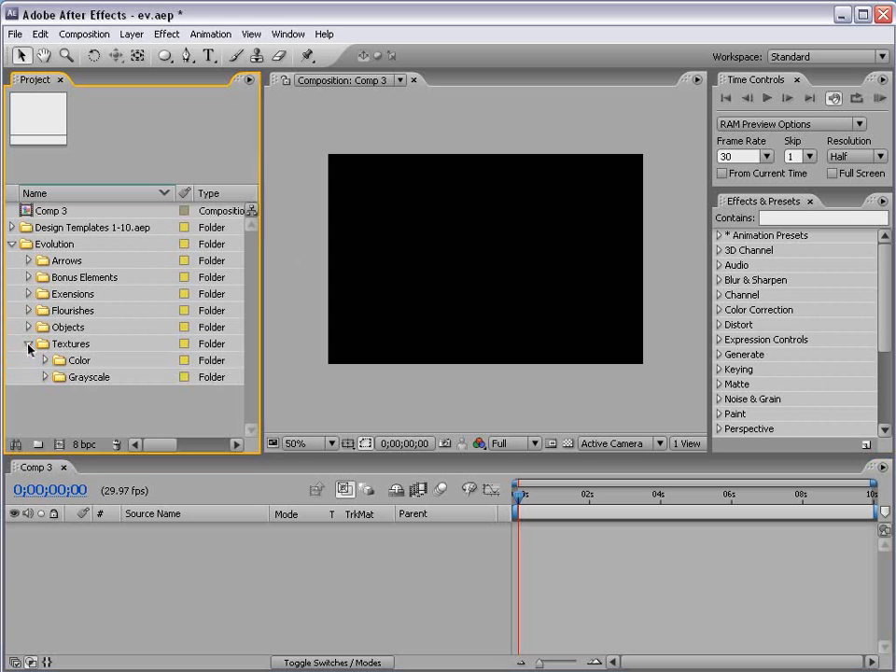
click(45, 360)
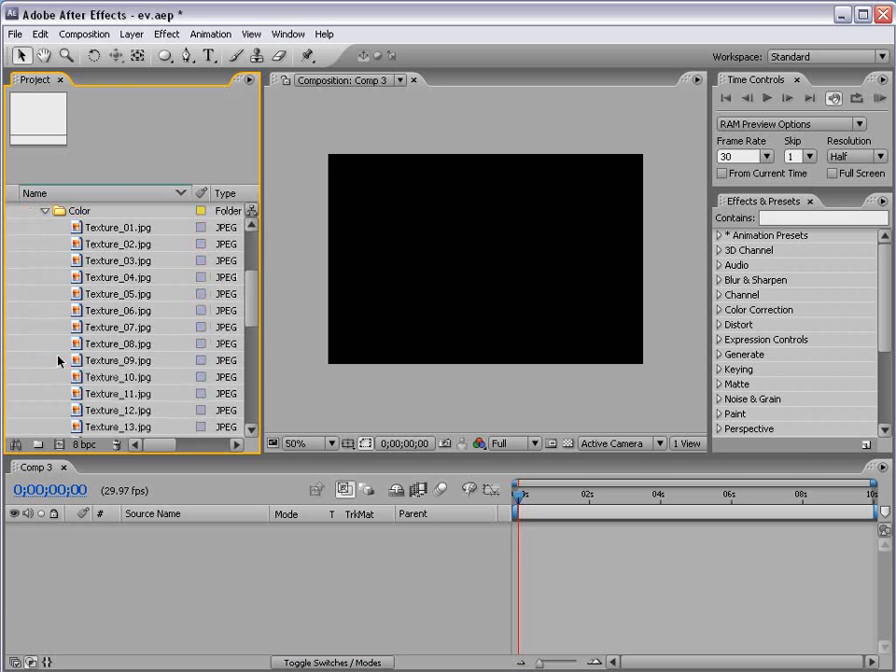
drag(243, 297, 249, 342)
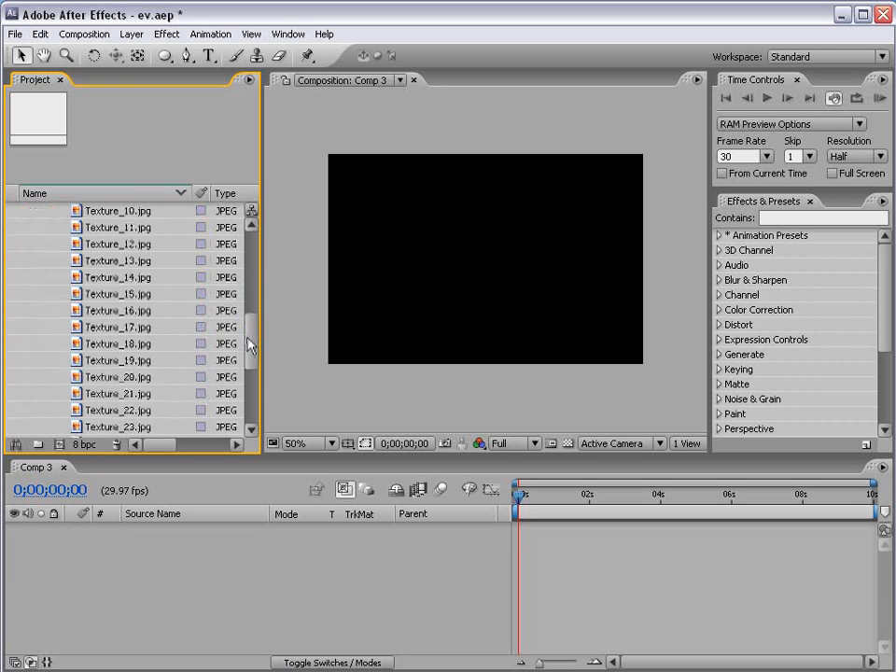
drag(97, 417, 482, 275)
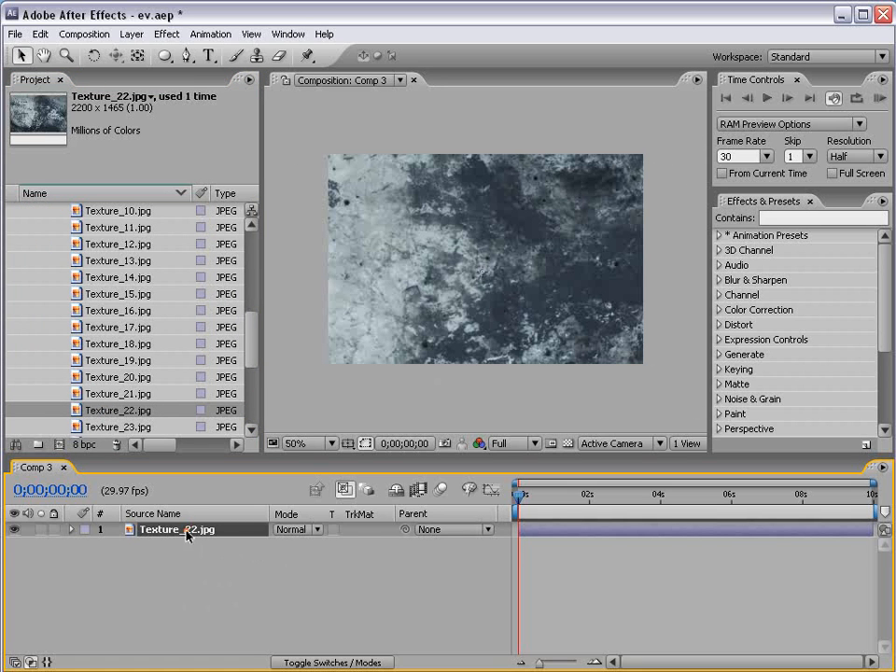
- Scale the Texture_22.jpg layer to 46% and shift it slightly within the frame
key(s)
drag(336, 545, 288, 545)
drag(490, 347, 497, 341)
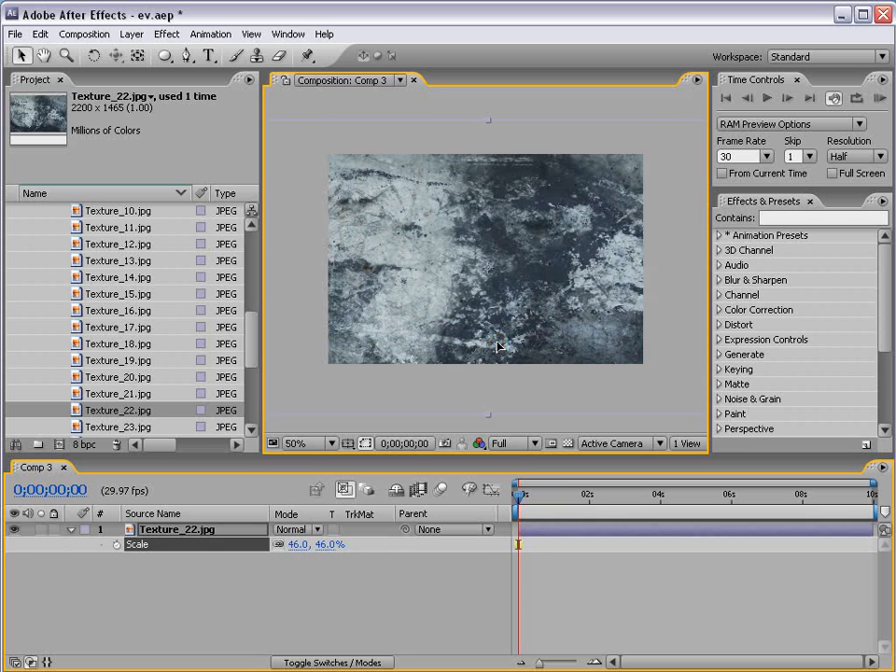
click(572, 602)
- Create a black solid layer and apply the Ramp effect to it
click(132, 34)
mouse_move(190, 59)
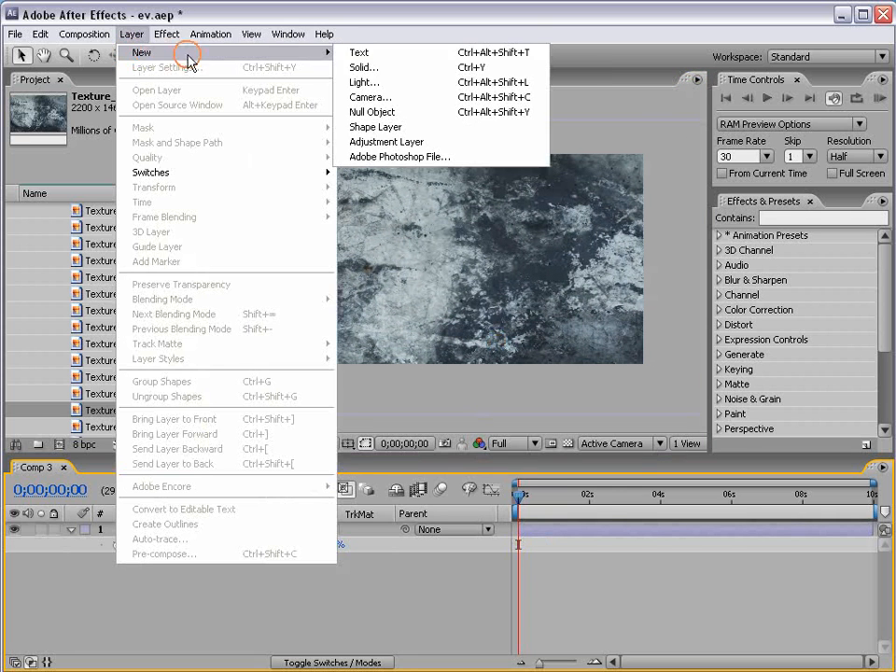
click(393, 80)
click(447, 524)
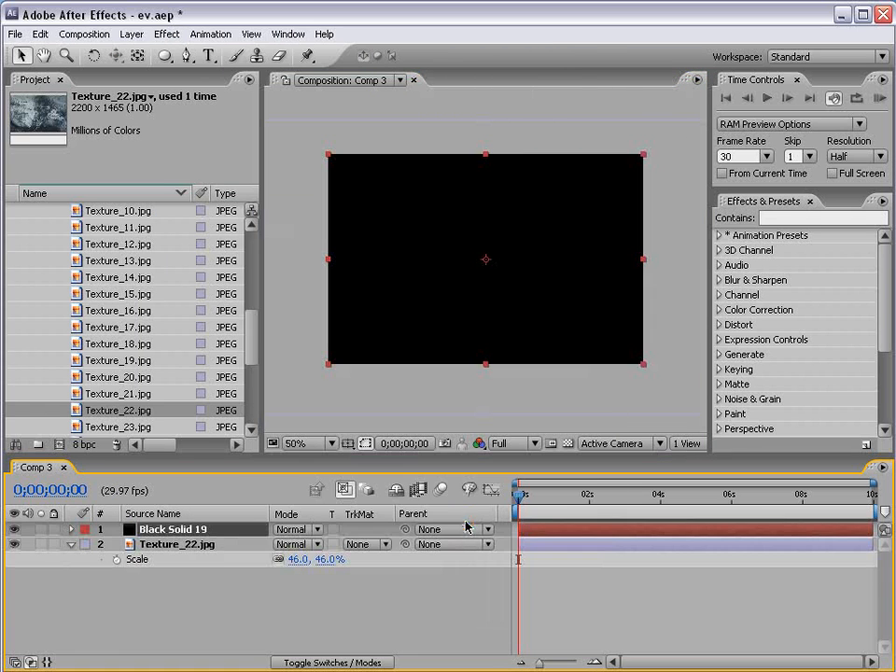
click(167, 34)
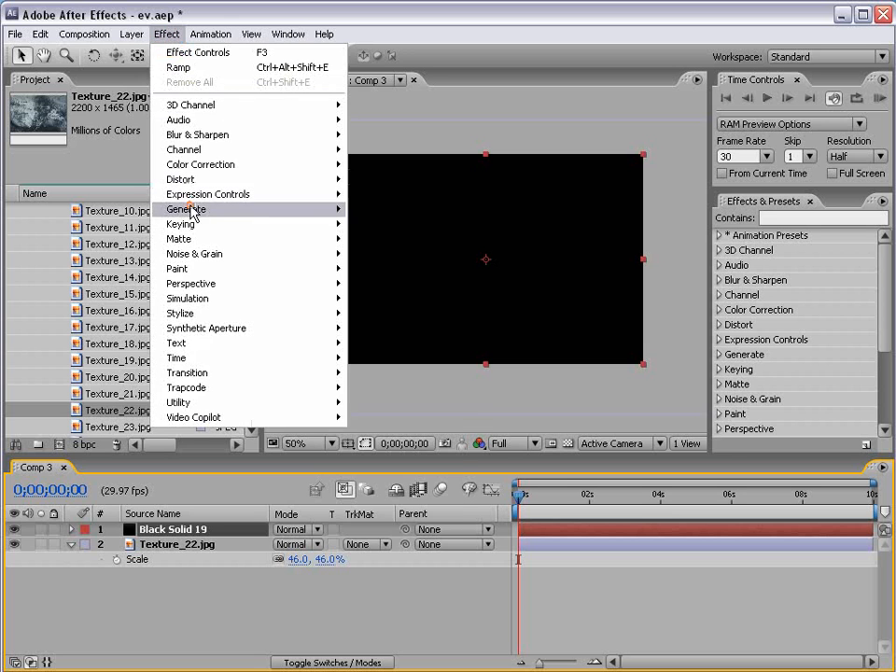
mouse_move(308, 209)
click(373, 522)
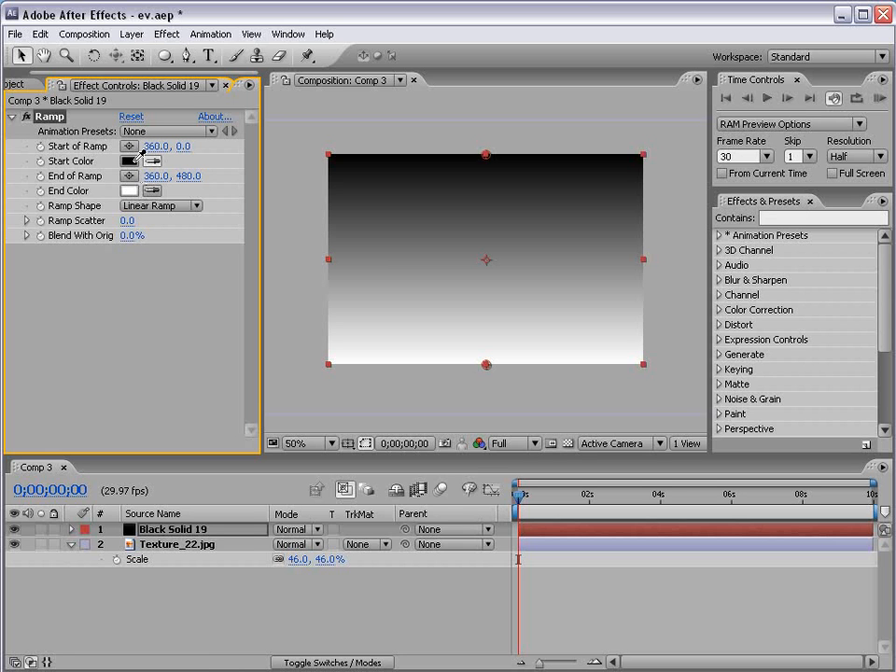
- Reverse the ramp so its Start Color is white and its End Color is black (000000)
click(132, 191)
click(129, 192)
drag(402, 486, 653, 670)
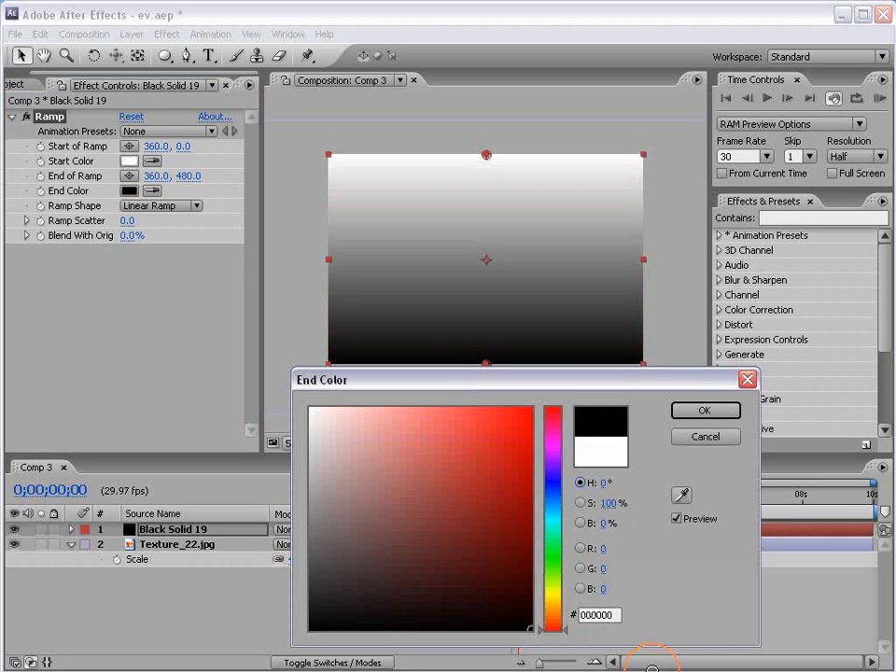
click(705, 411)
- Set the ramp's Start Color to a dark navy blue
click(130, 162)
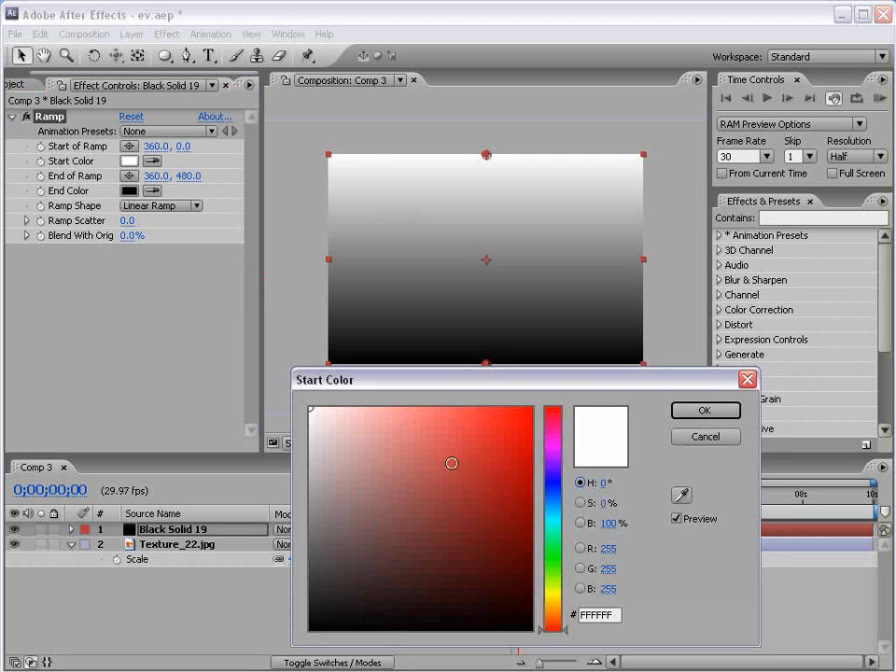
click(555, 505)
click(432, 573)
drag(432, 574, 443, 560)
click(702, 412)
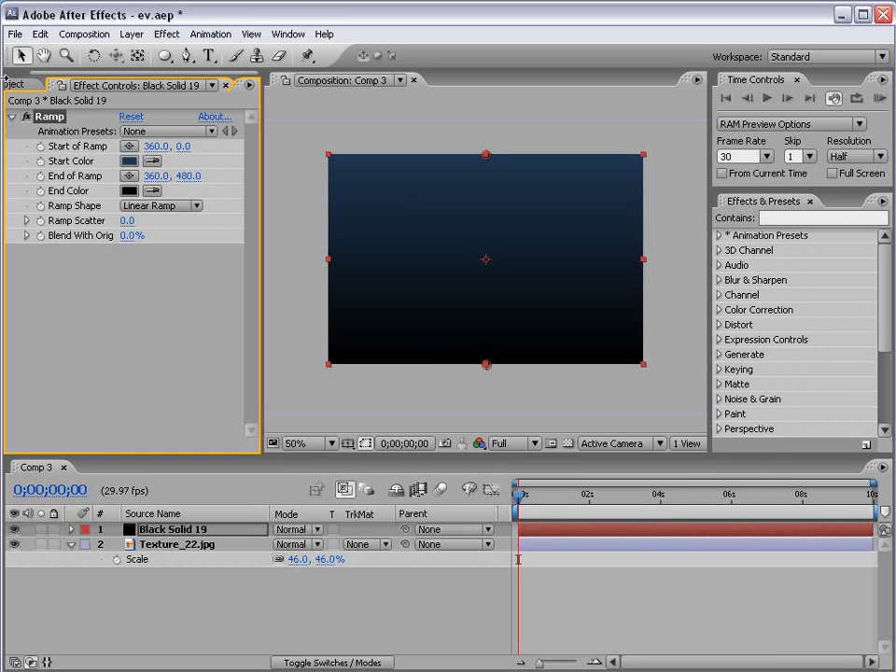
- Make the ramp radial, with its start point at 360, 412 and its end point at 360, 940
click(135, 205)
click(149, 224)
drag(486, 155, 507, 418)
key(period)
key(period)
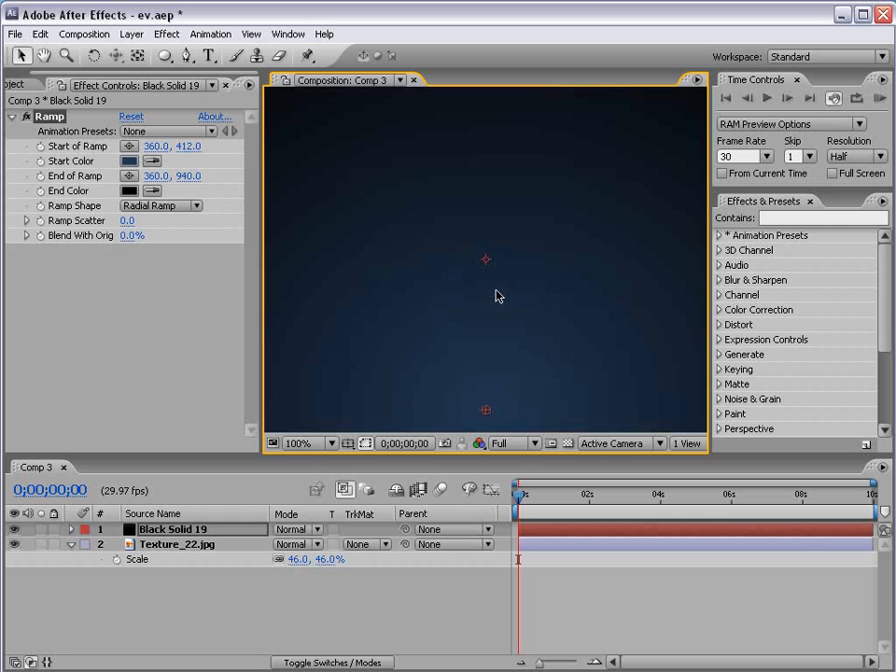
key(comma)
- Move the ramp solid below the texture, blend Texture_22.jpg over it with Overlay, and check the result in an enlarged composition view
drag(164, 529, 140, 561)
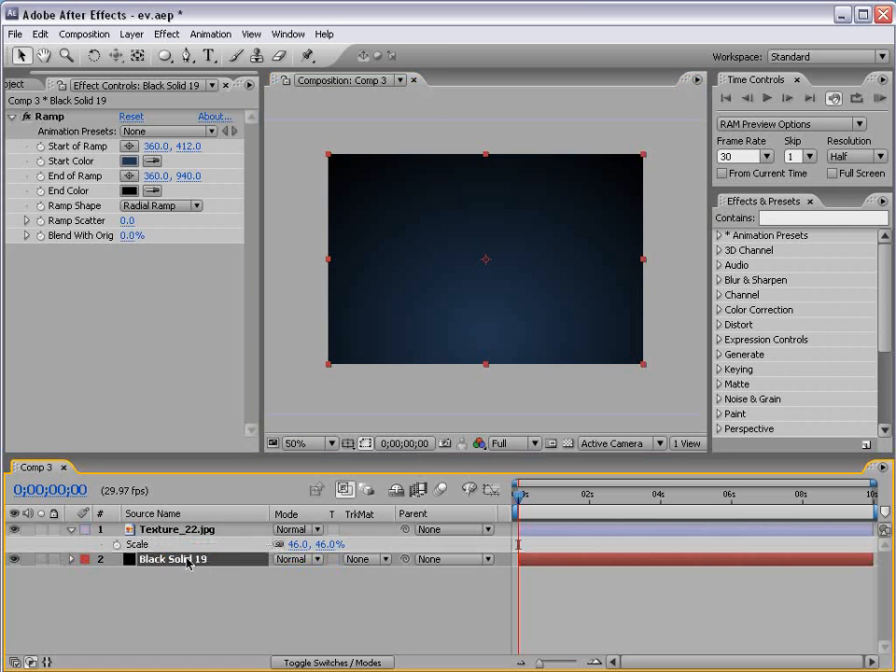
click(266, 532)
click(291, 531)
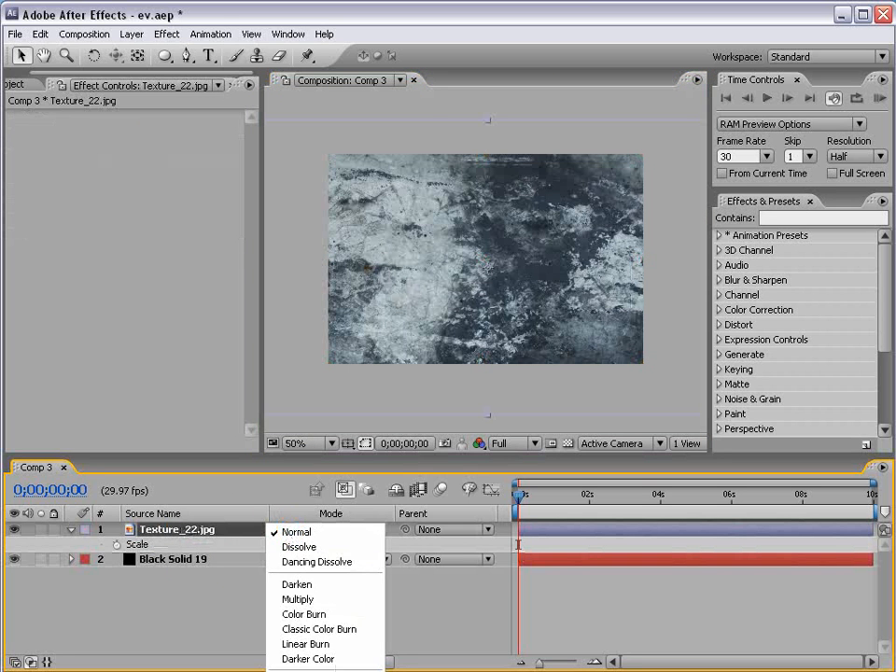
click(329, 671)
click(290, 529)
key(Escape)
key(grave)
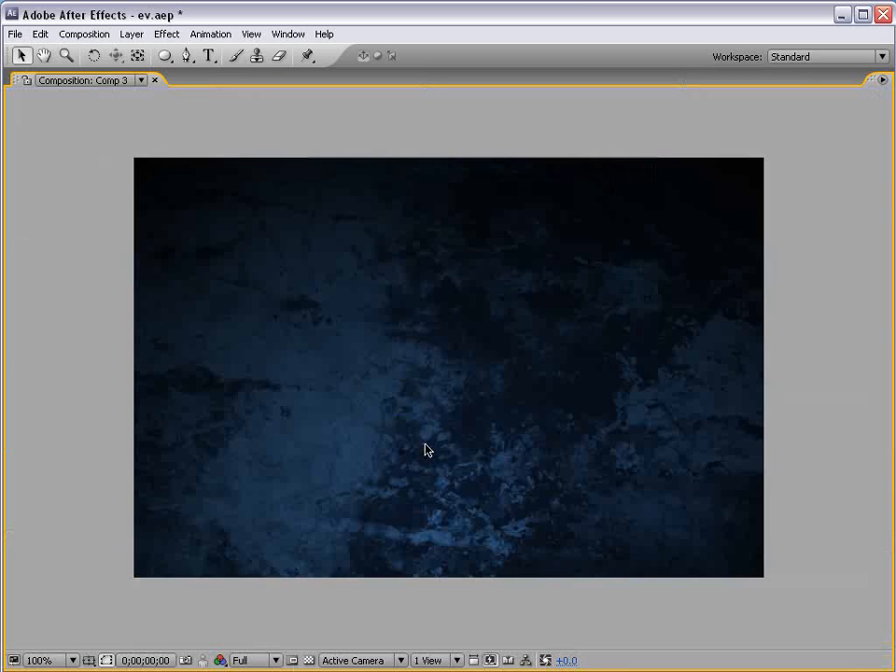
key(grave)
- Set the Texture_22.jpg layer's blending mode to Soft Light, check it enlarged, and collapse the layer's properties
click(290, 530)
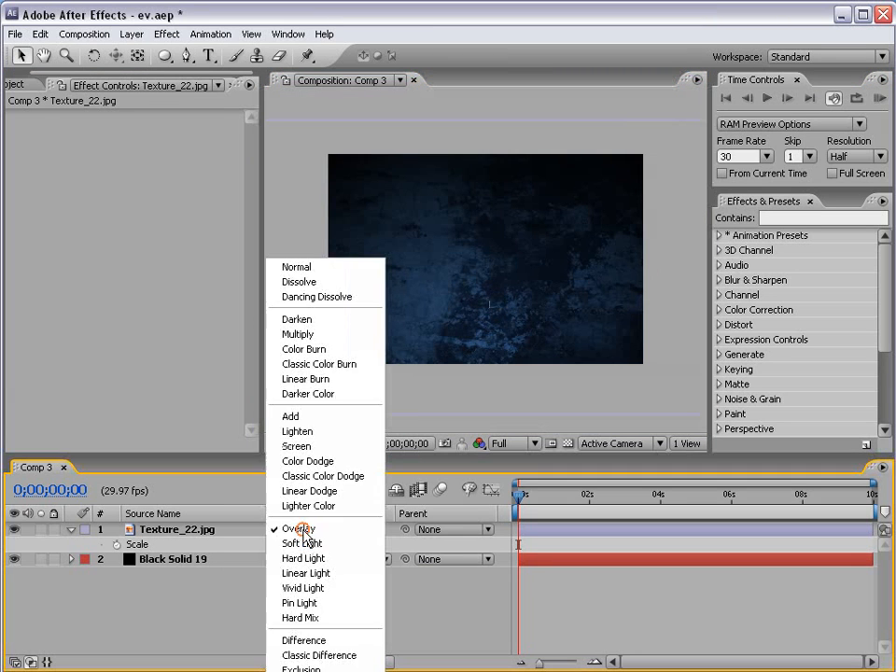
click(333, 543)
key(grave)
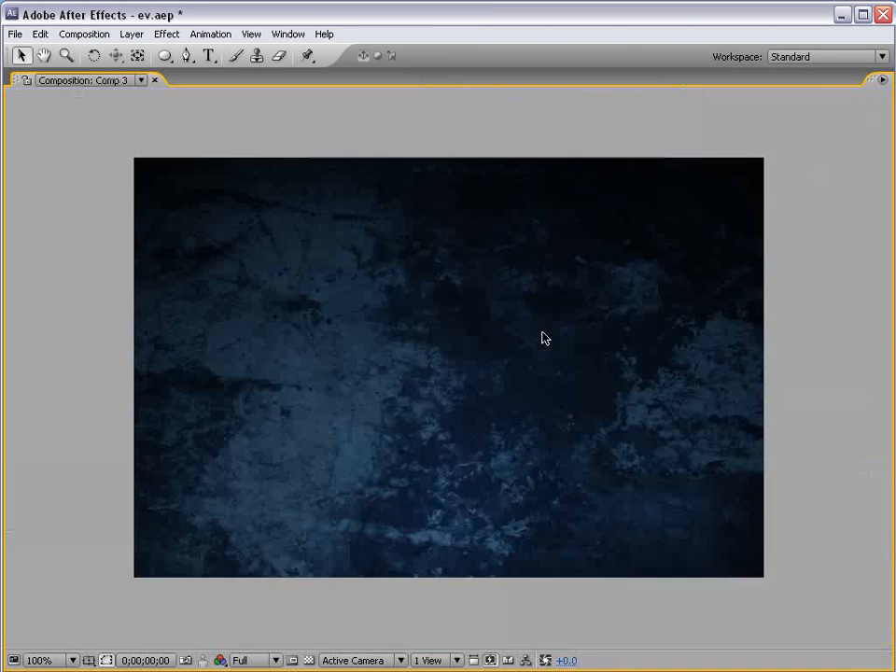
key(grave)
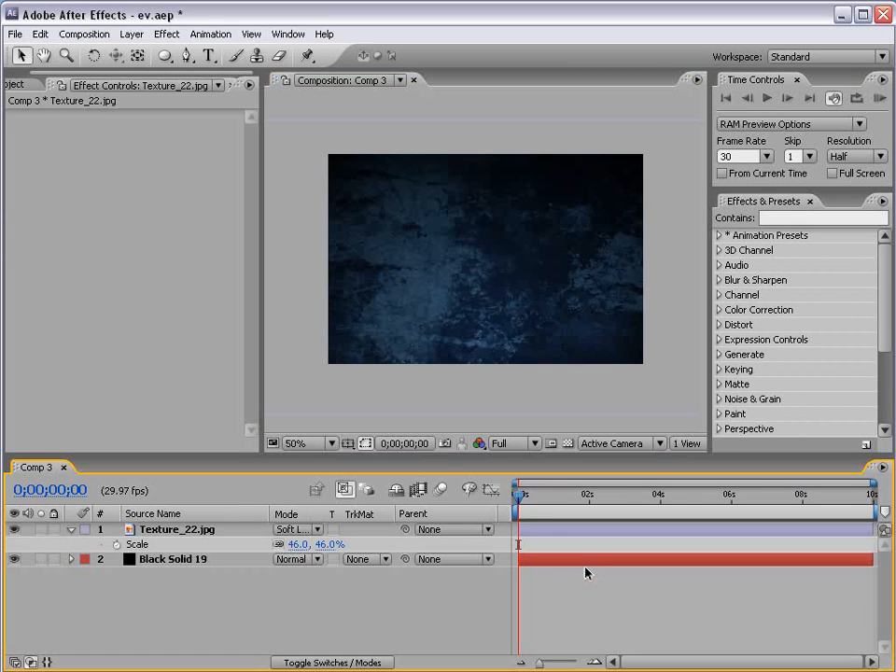
click(72, 529)
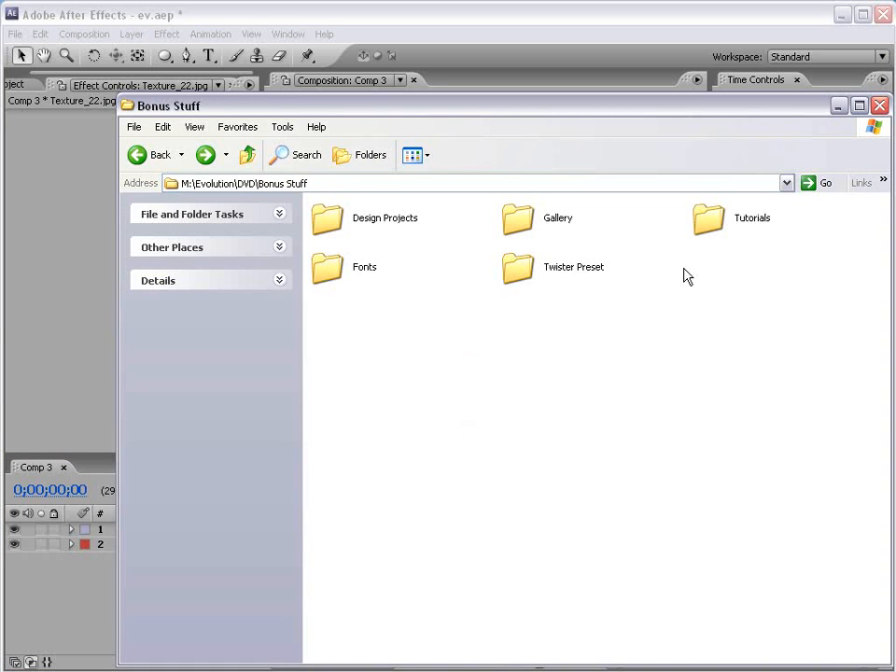
- In the Bonus Stuff folder, examine the Twister Preset's Installation document and language-specific preset folders, including English 6.5+, and return to After Effects
double_click(571, 271)
click(333, 227)
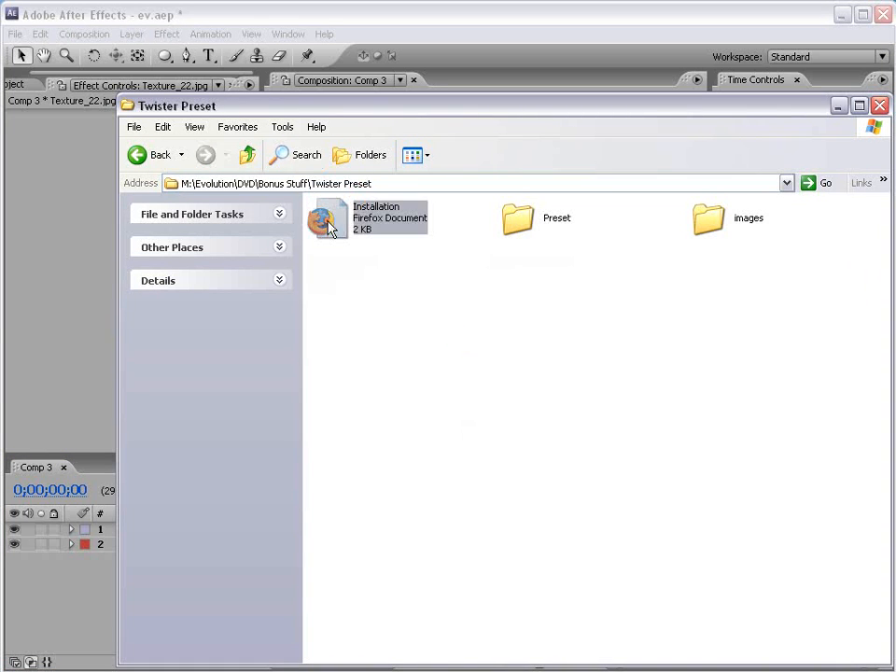
click(354, 314)
drag(553, 109, 494, 76)
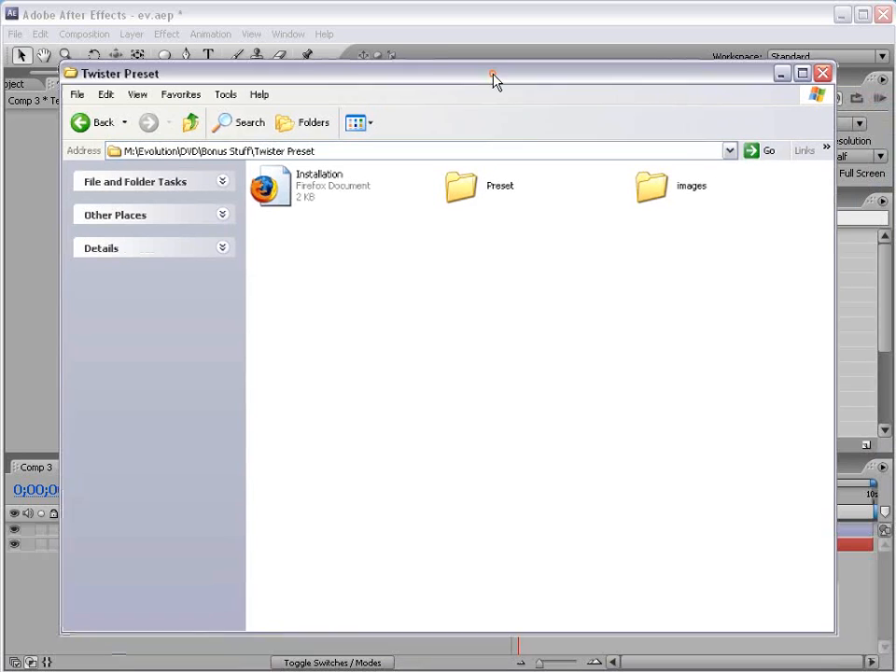
double_click(462, 186)
click(292, 192)
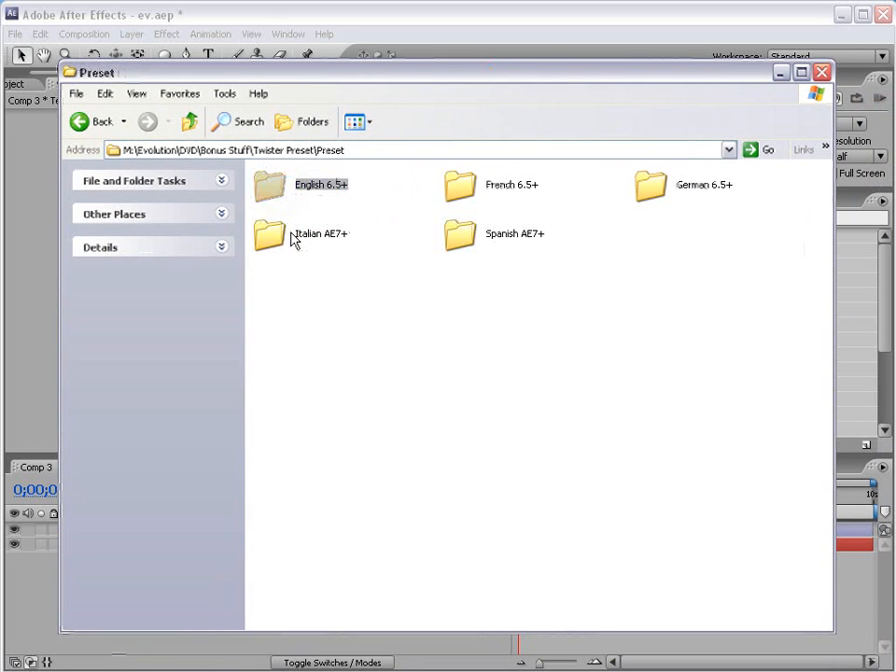
double_click(274, 186)
click(318, 196)
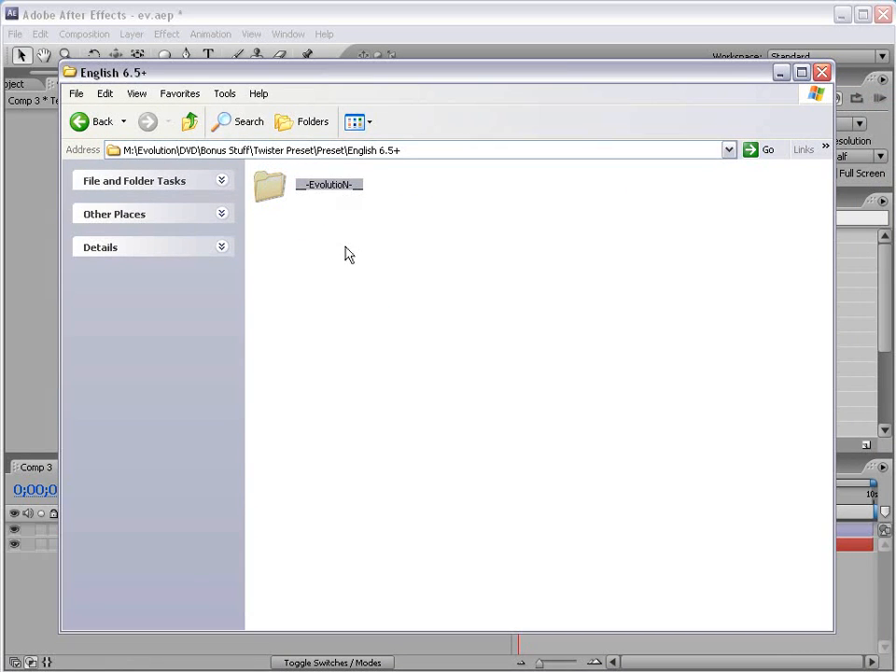
key(BackSpace)
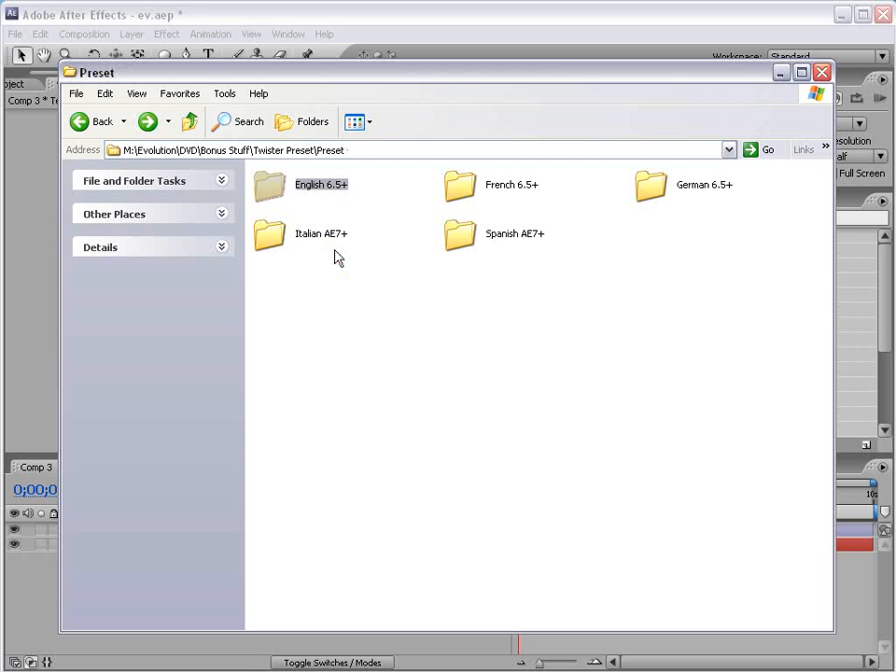
click(508, 221)
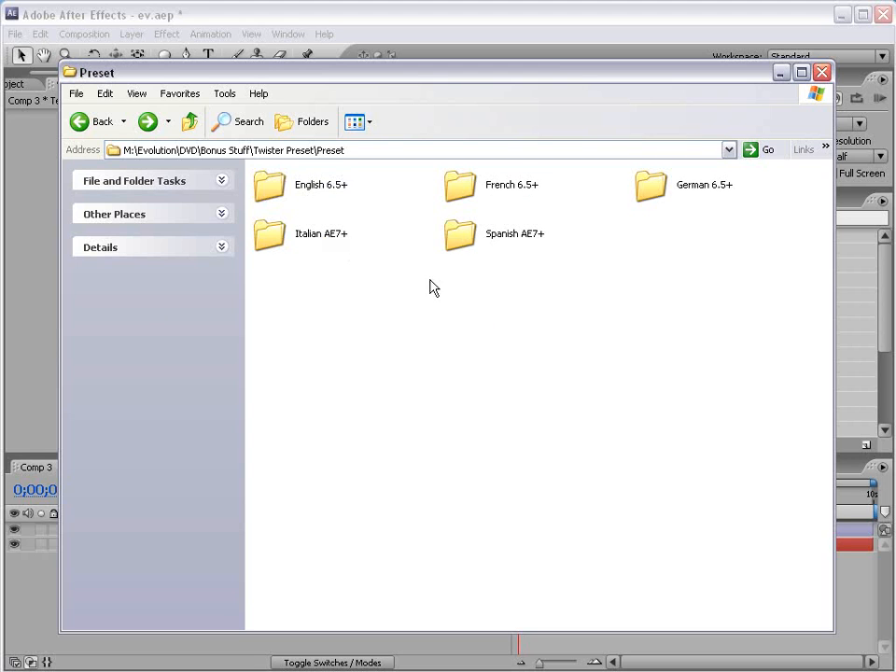
click(412, 355)
click(386, 18)
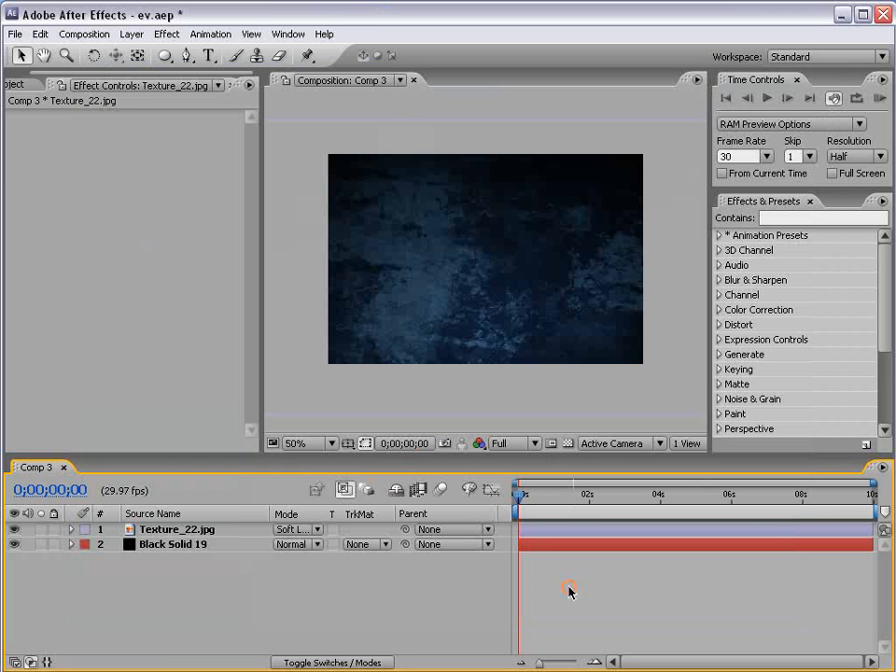
- Collapse the Textures folder and place Flourish_08.mov from the Flourishes folder above the texture, with the current time at 0;00;02;26
click(9, 86)
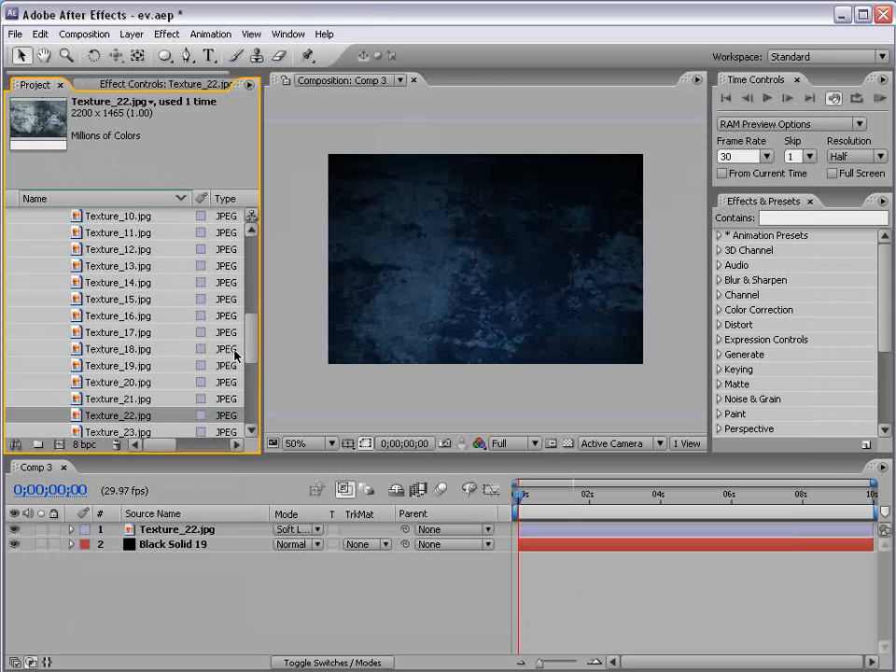
drag(249, 342, 246, 259)
click(29, 349)
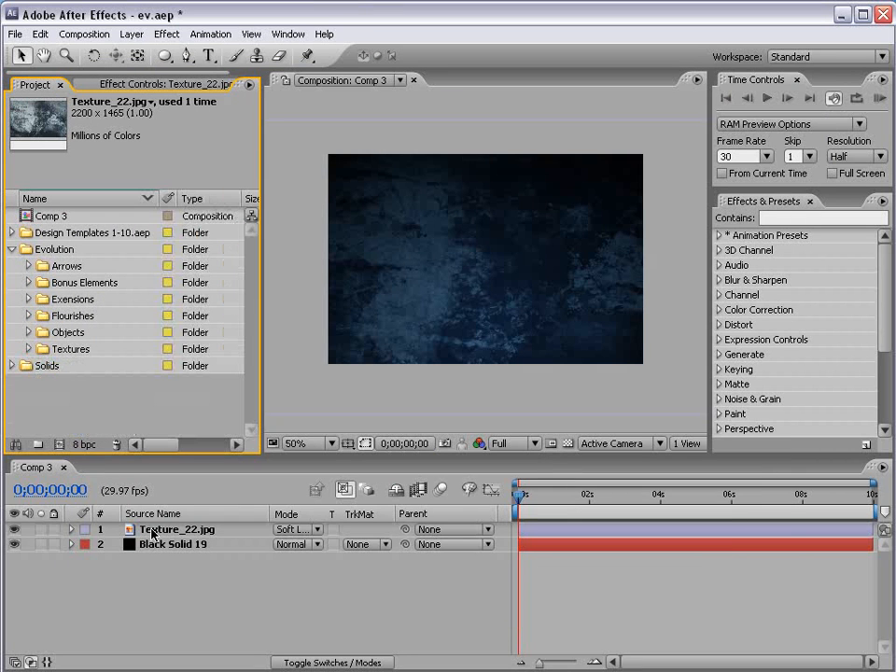
click(160, 585)
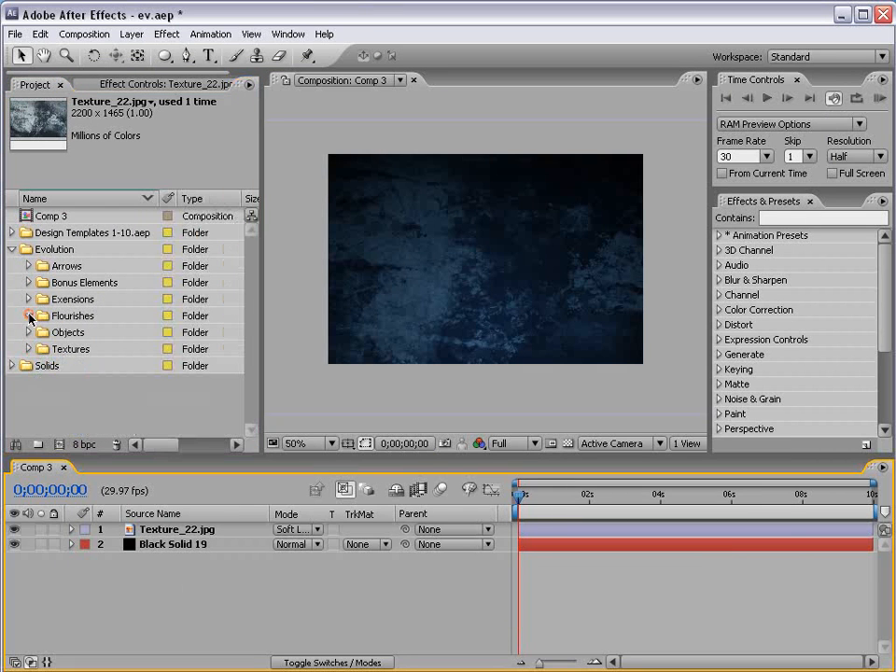
click(29, 317)
click(80, 332)
click(80, 351)
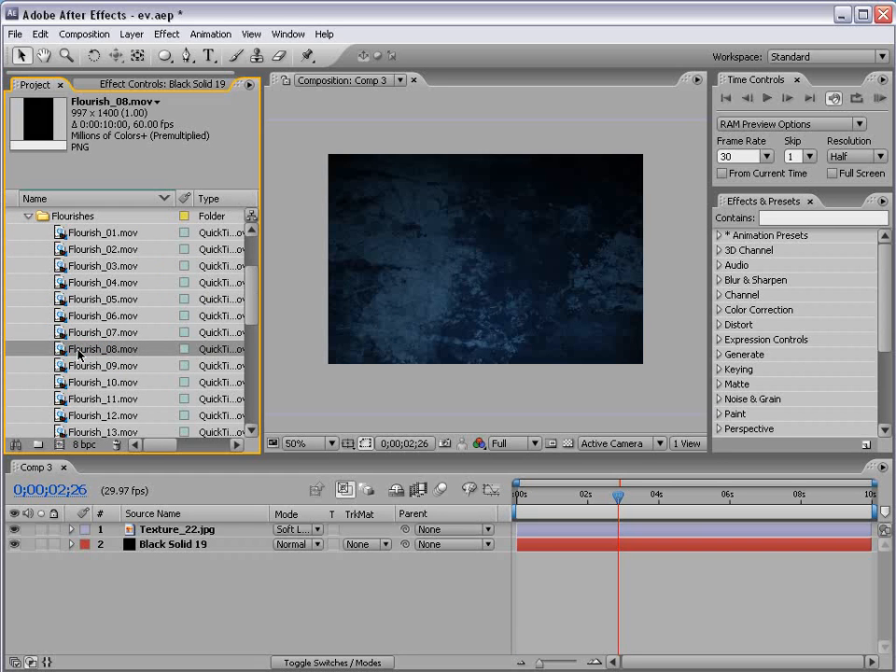
drag(79, 352, 495, 274)
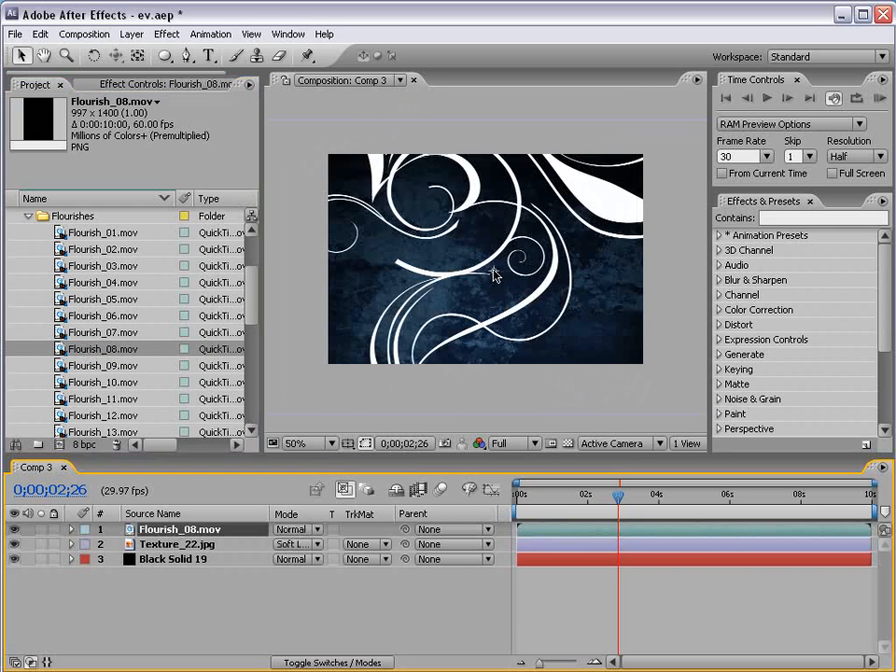
- Scale the Flourish_08.mov layer to 32% and move the current time to 0;00;04;04
key(s)
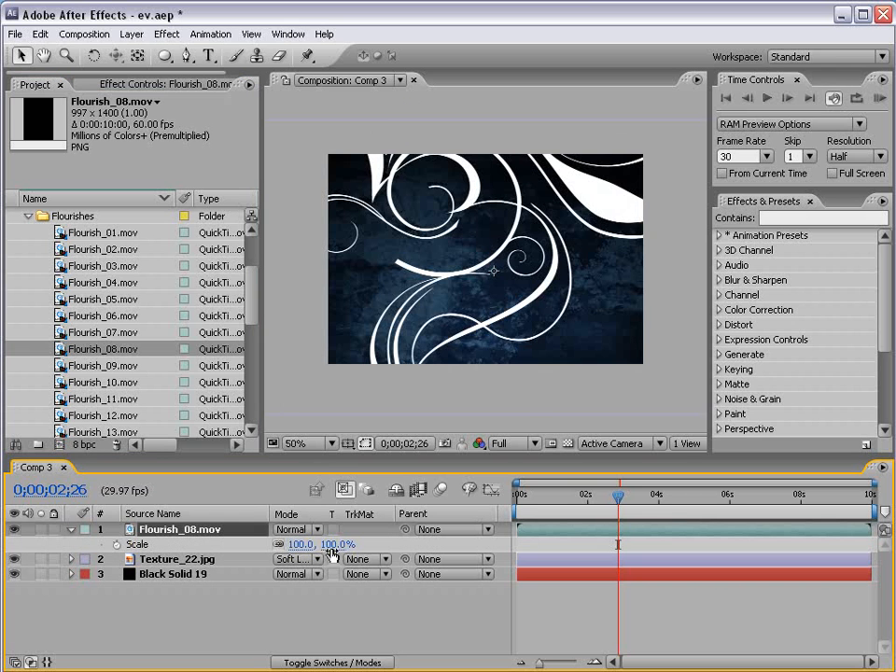
drag(297, 545, 265, 543)
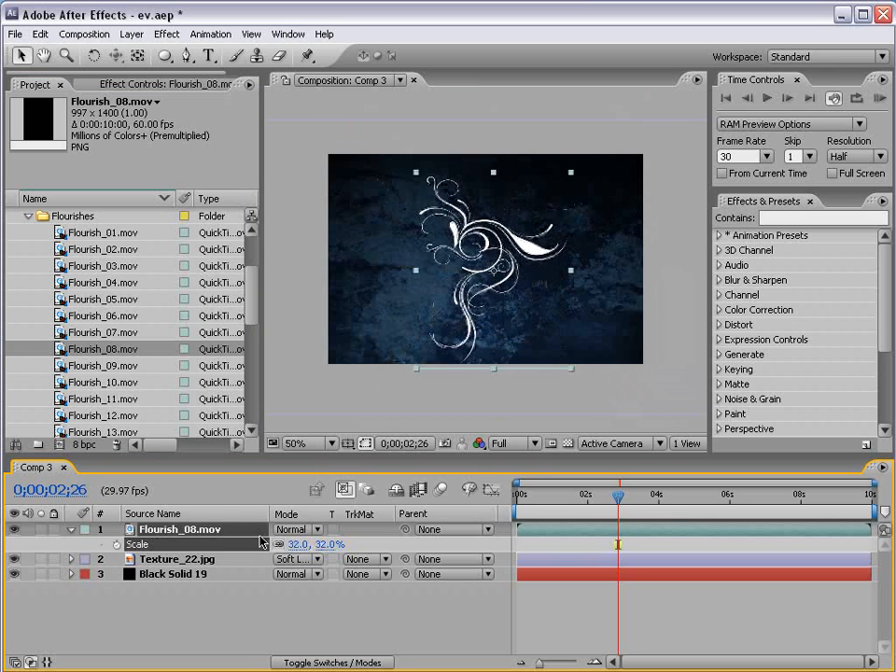
click(568, 536)
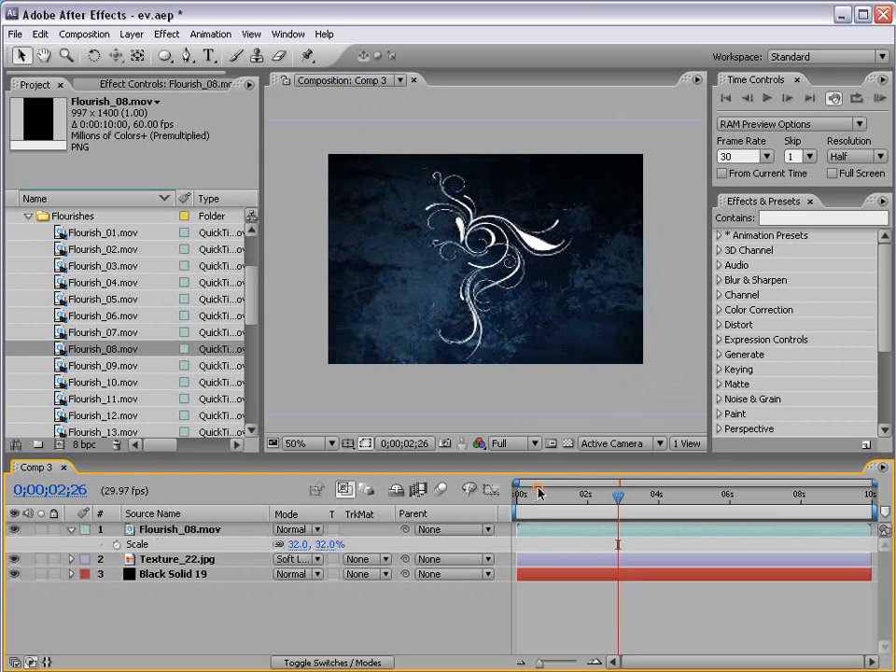
mouse_move(529, 497)
mouse_down()
mouse_move(548, 506)
mouse_move(664, 509)
mouse_up()
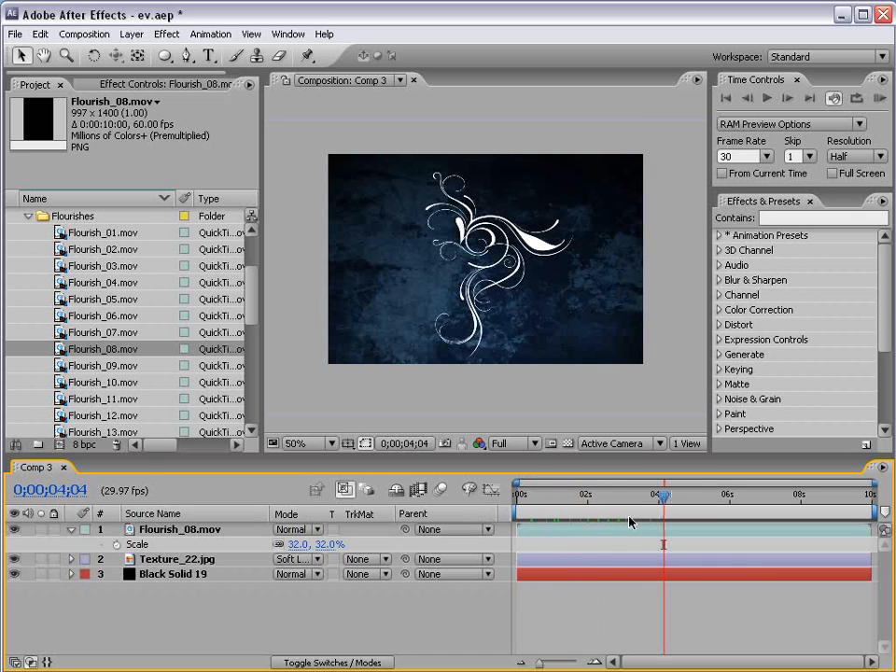
- Duplicate the Flourish_08.mov layer and mirror the copy by setting its horizontal Scale to -32%
click(560, 528)
key(ctrl+d)
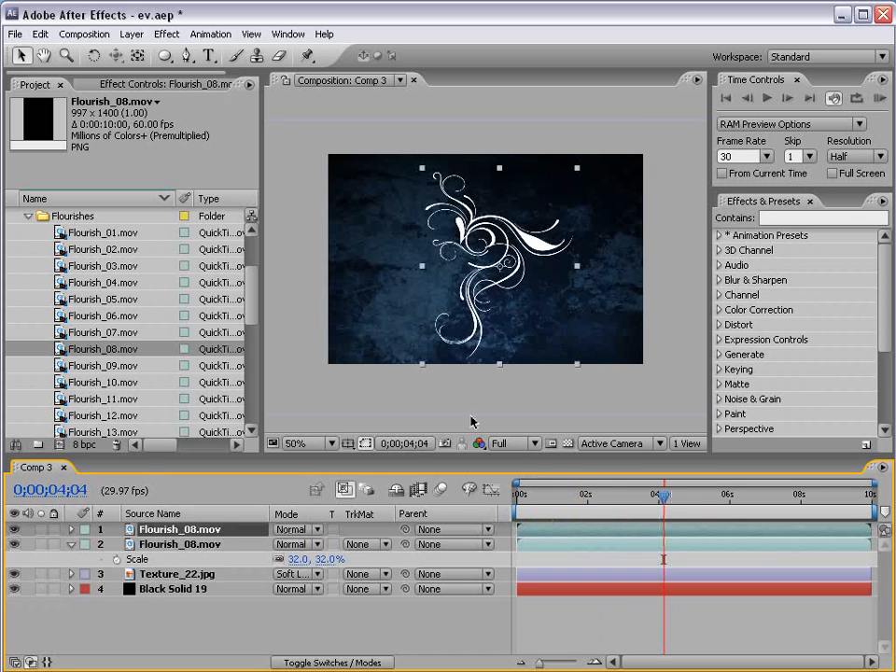
key(s)
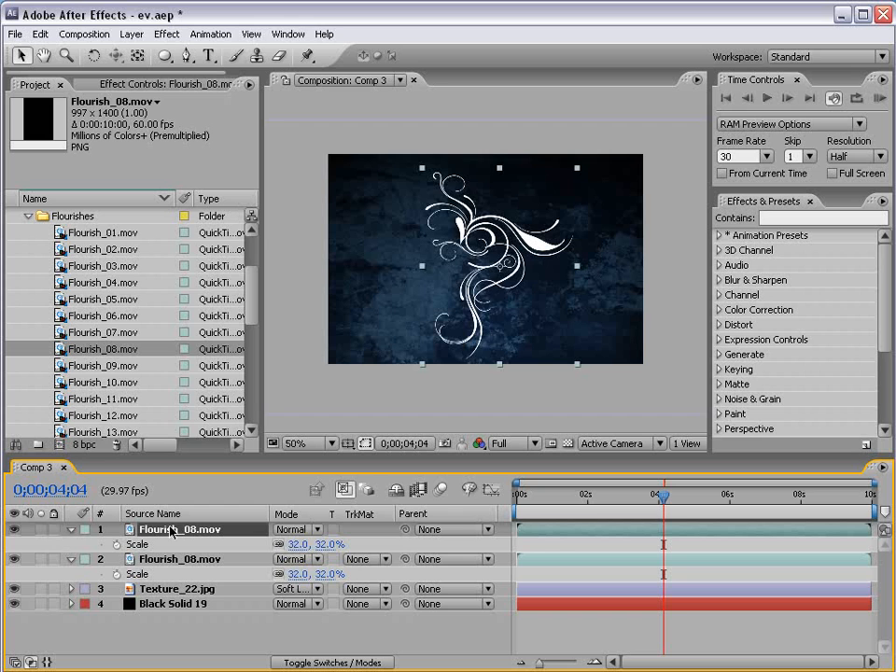
click(297, 544)
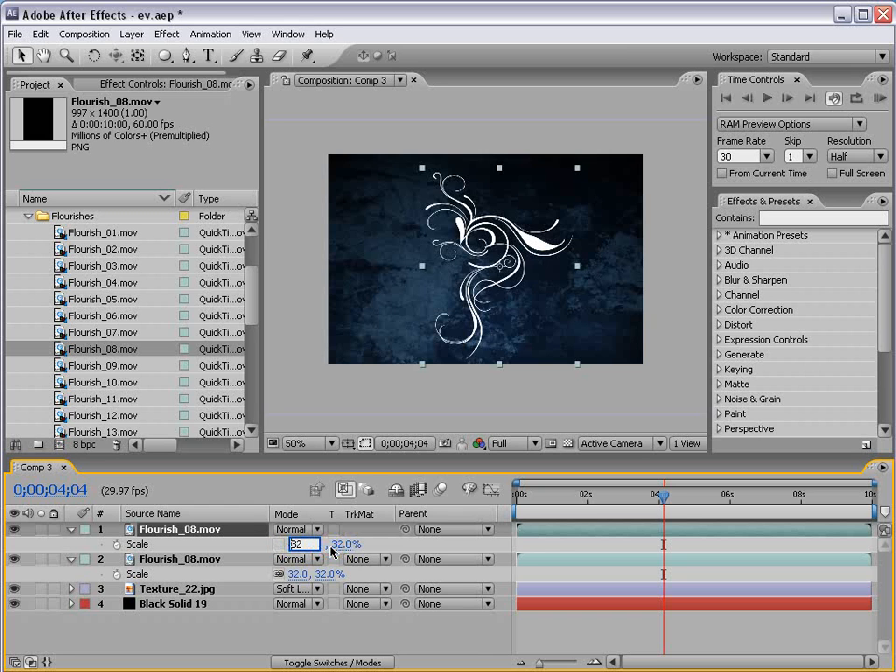
text(-32)
key(Return)
- Try different horizontal positions for the mirrored flourish over the original, check it enlarged, and delete the mirrored copy
drag(546, 294, 462, 294)
key(grave)
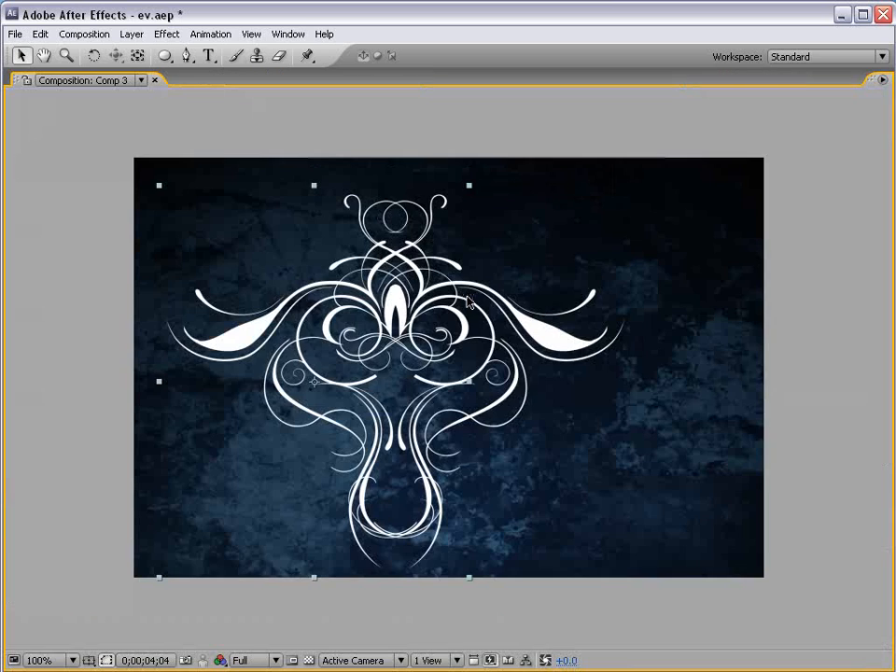
key(grave)
drag(449, 366, 558, 295)
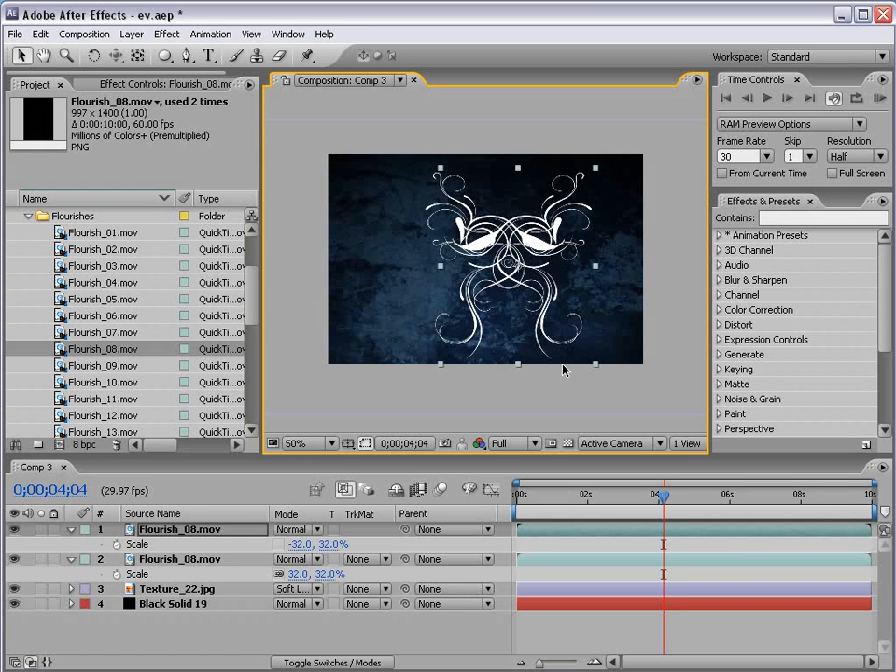
key(Delete)
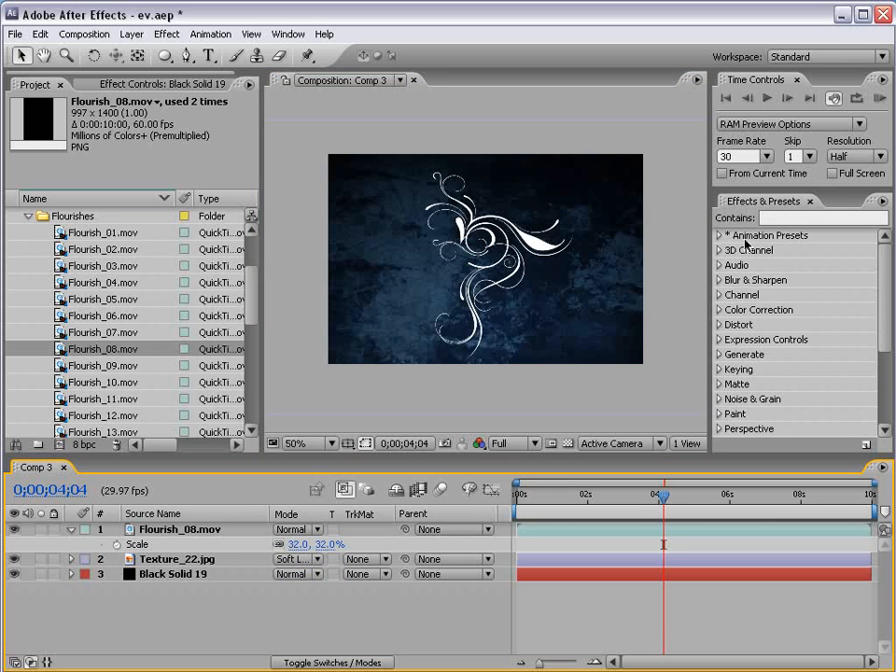
- Expand the animation presets' __-EvolutioN-__ folder and show its two preset names in full
click(719, 235)
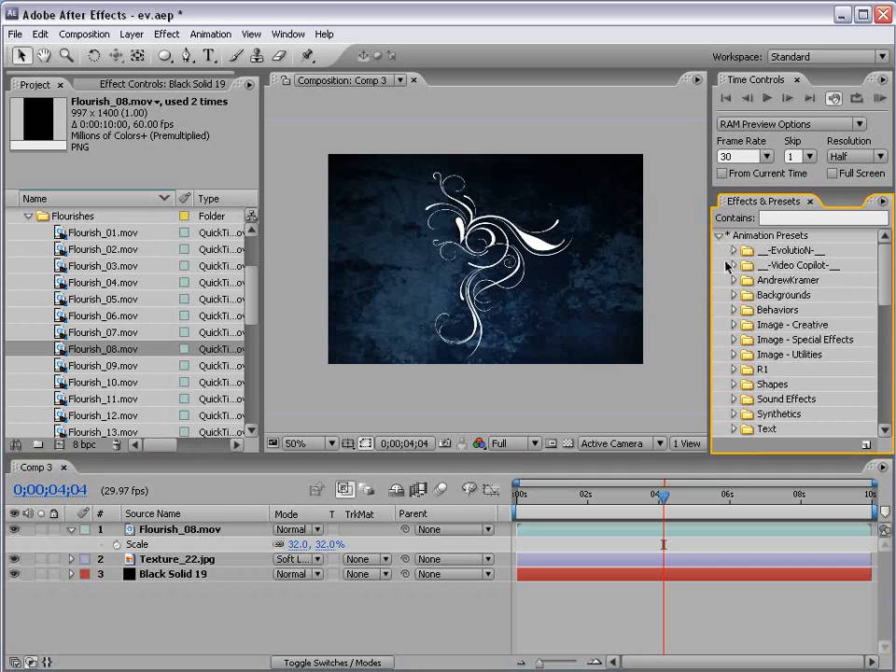
click(734, 251)
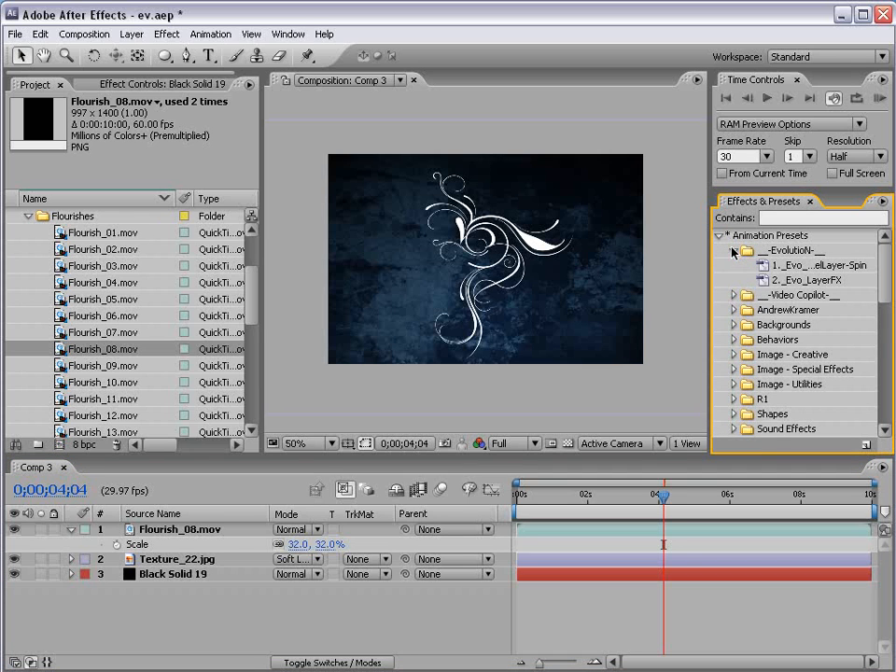
click(801, 265)
click(801, 280)
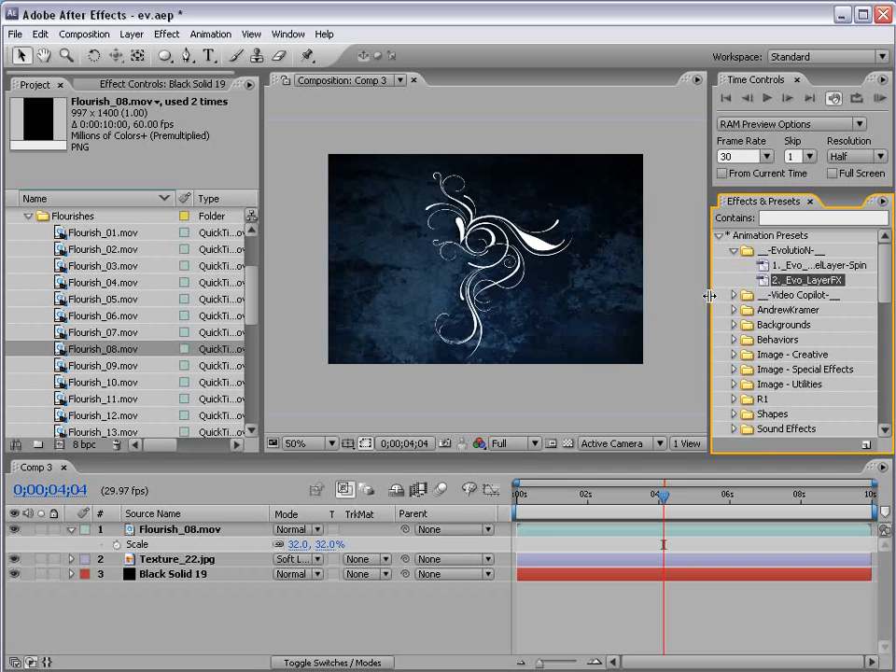
drag(709, 296, 650, 296)
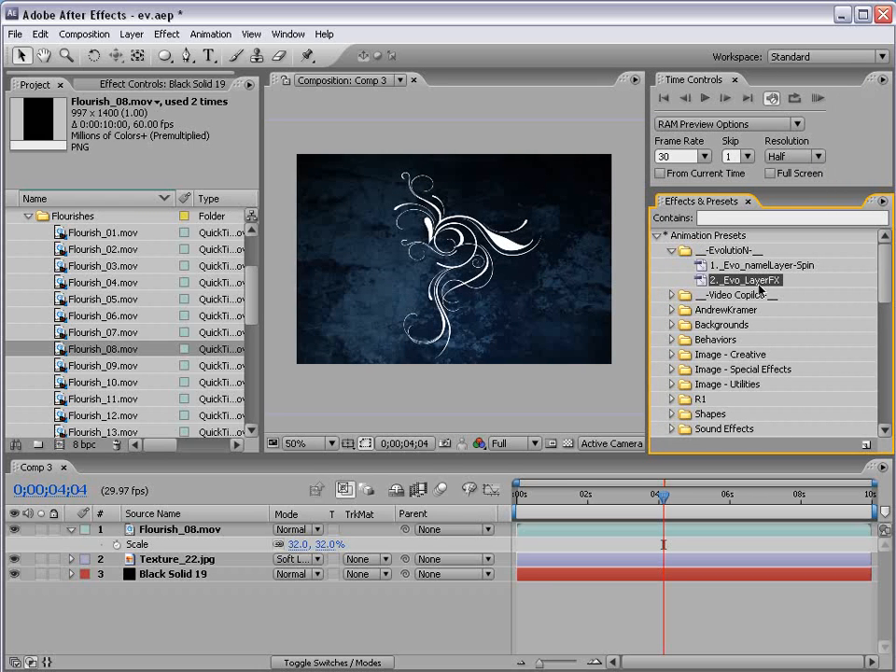
- Add a null object to the composition and parent the Flourish_08.mov layer to it
click(697, 608)
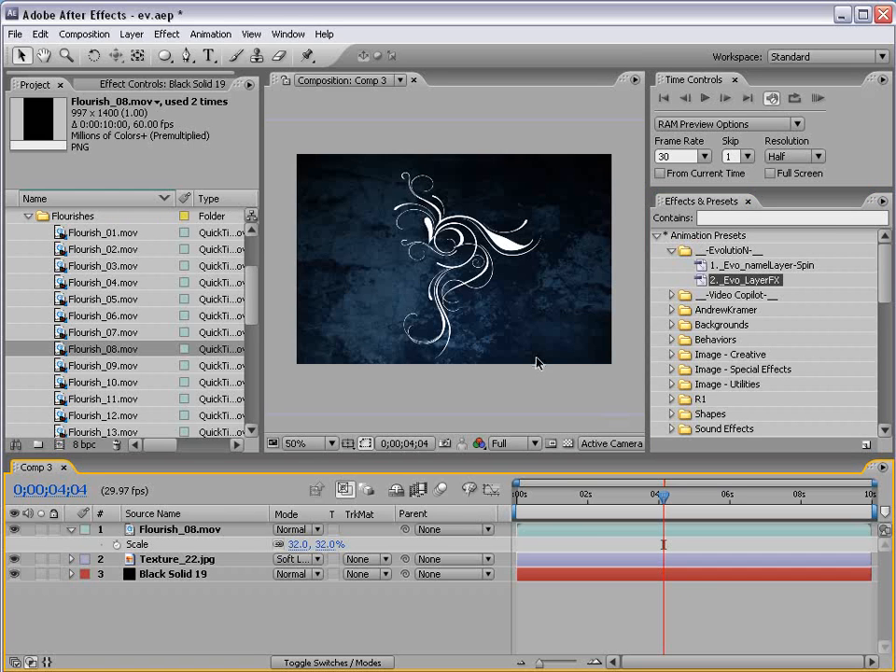
click(132, 34)
mouse_move(136, 51)
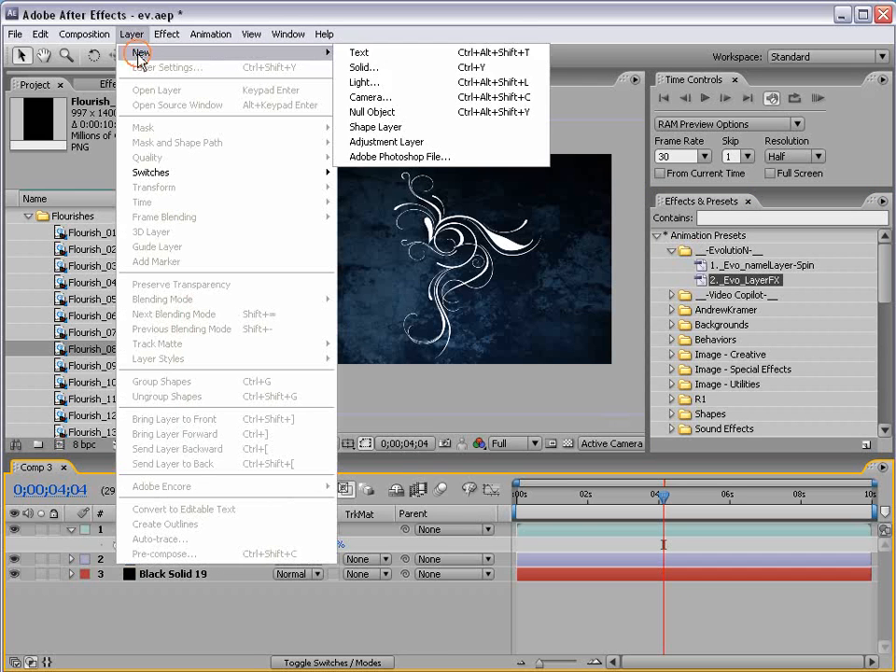
click(350, 111)
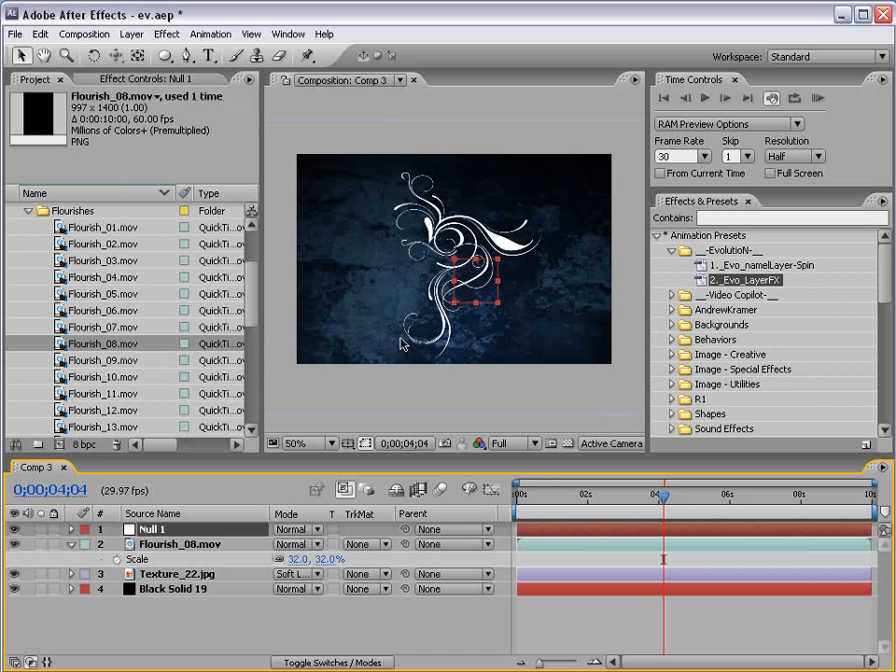
mouse_move(478, 286)
mouse_down()
mouse_move(416, 327)
mouse_move(475, 301)
mouse_up()
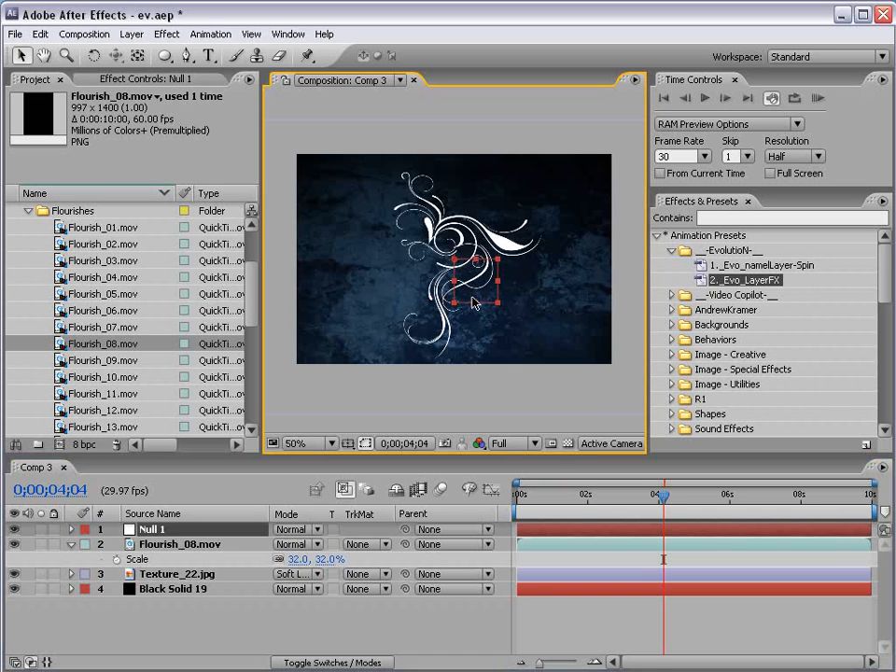
click(169, 534)
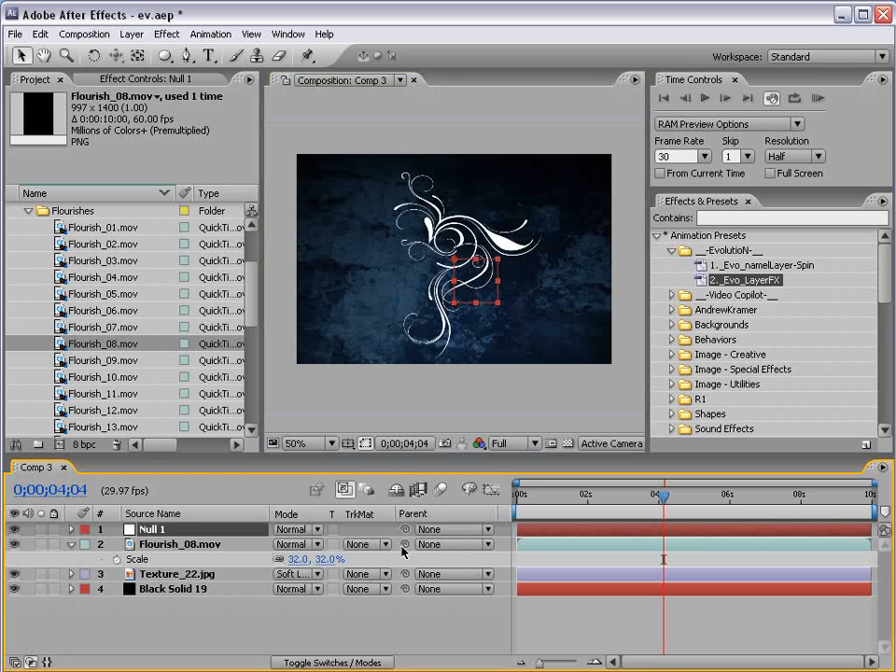
drag(404, 551, 140, 530)
- Rename the null layer as Spin
key(Return)
text(S)
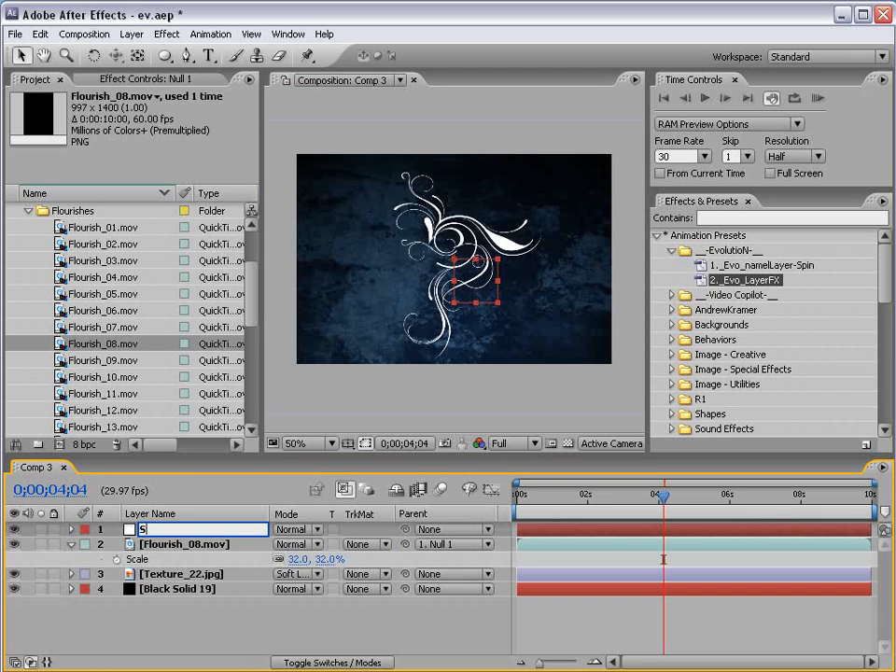
text(pin)
key(Return)
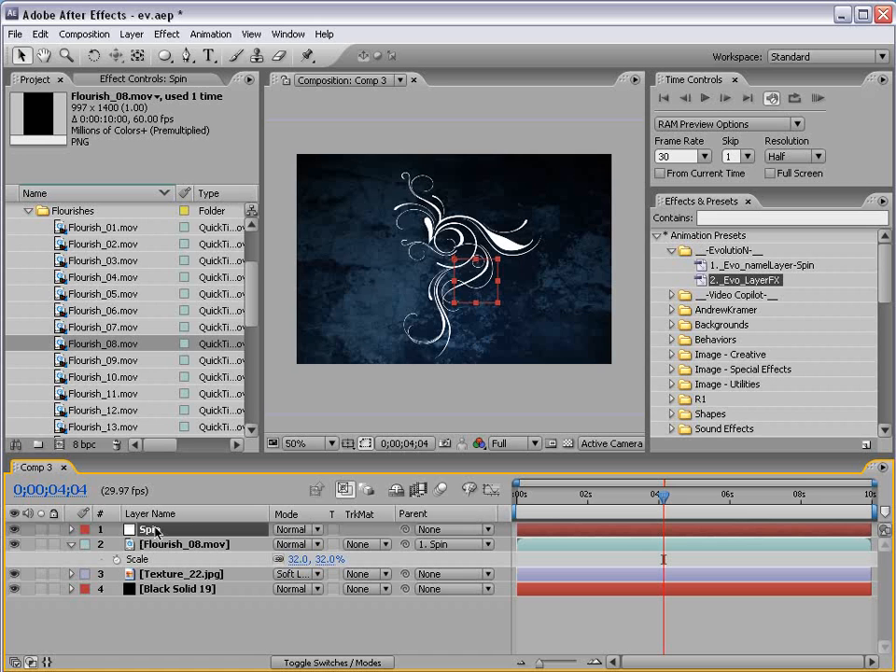
- Apply the 1._Evo_namelLayer-Spin preset to the Spin null and the 2._Evo_LayerFX preset to the Flourish_08.mov layer
click(747, 265)
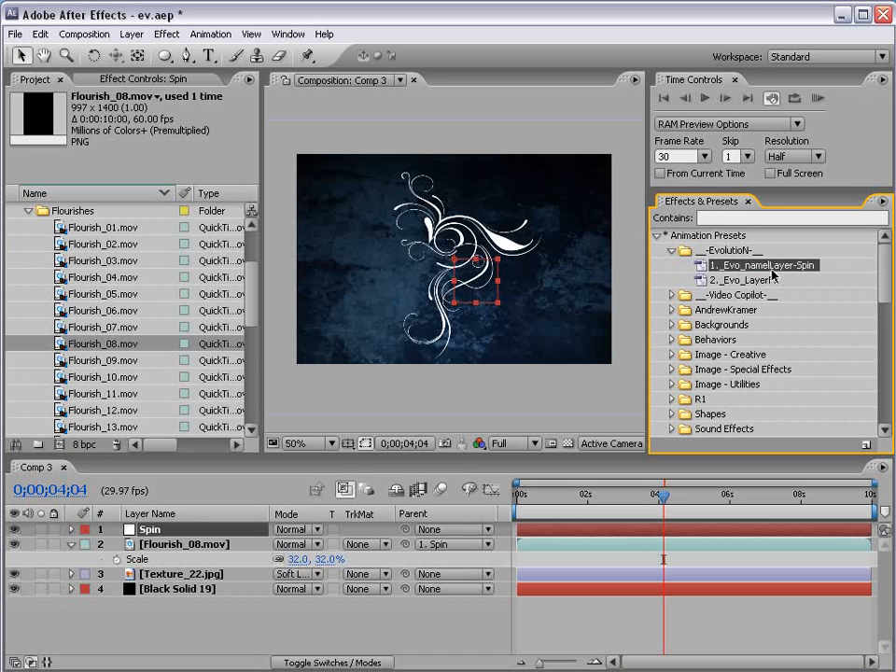
drag(752, 265, 152, 528)
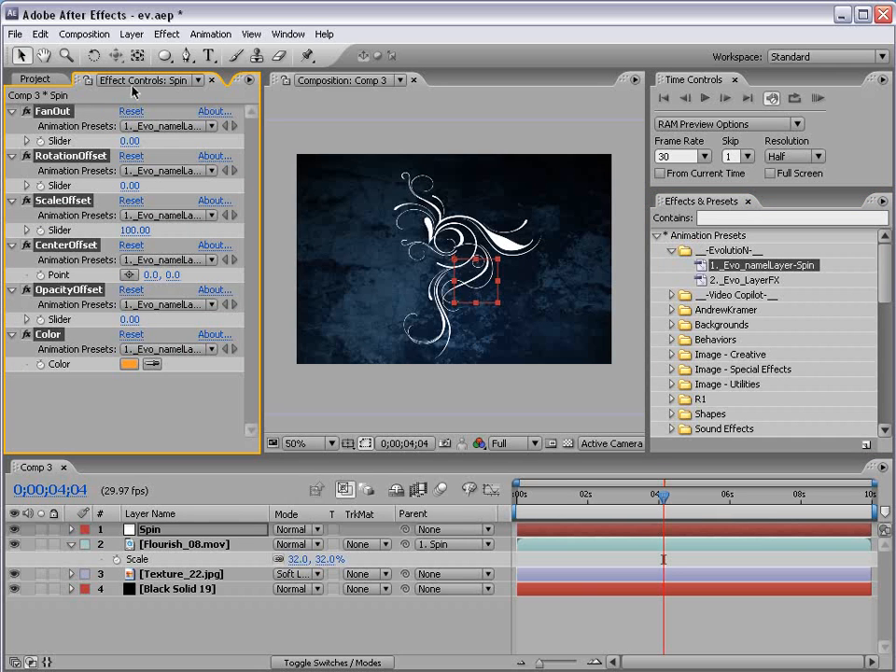
click(616, 528)
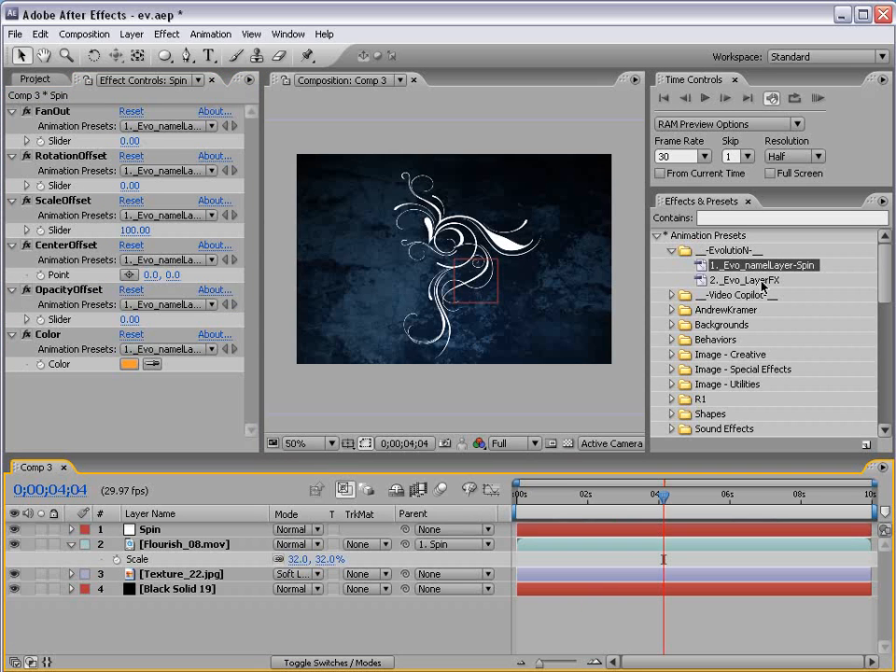
drag(759, 282, 575, 549)
click(537, 630)
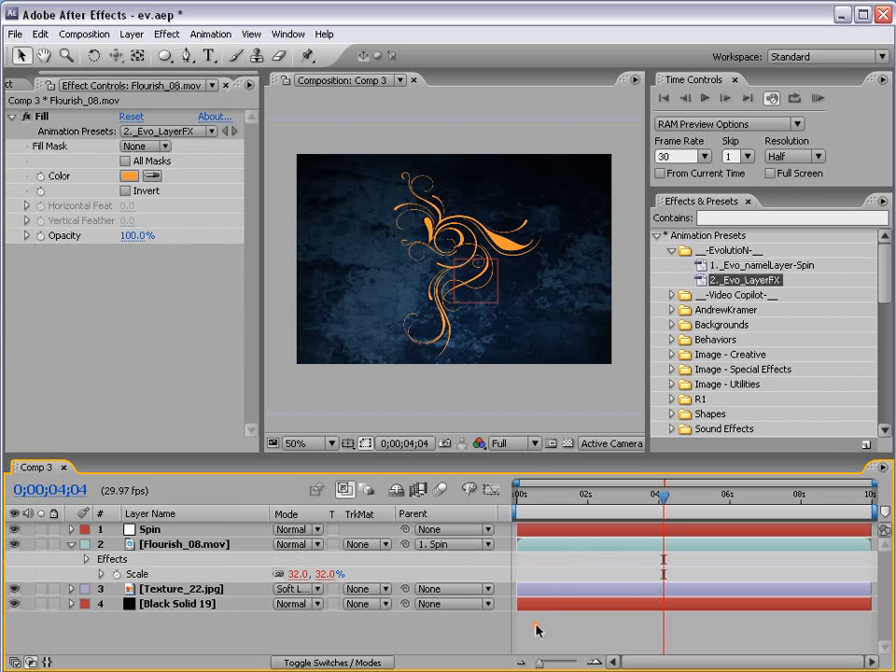
- Move the Flourish_08.mov layer above Spin and lock the Texture_22.jpg and Black Solid 19 layers
drag(154, 545, 157, 531)
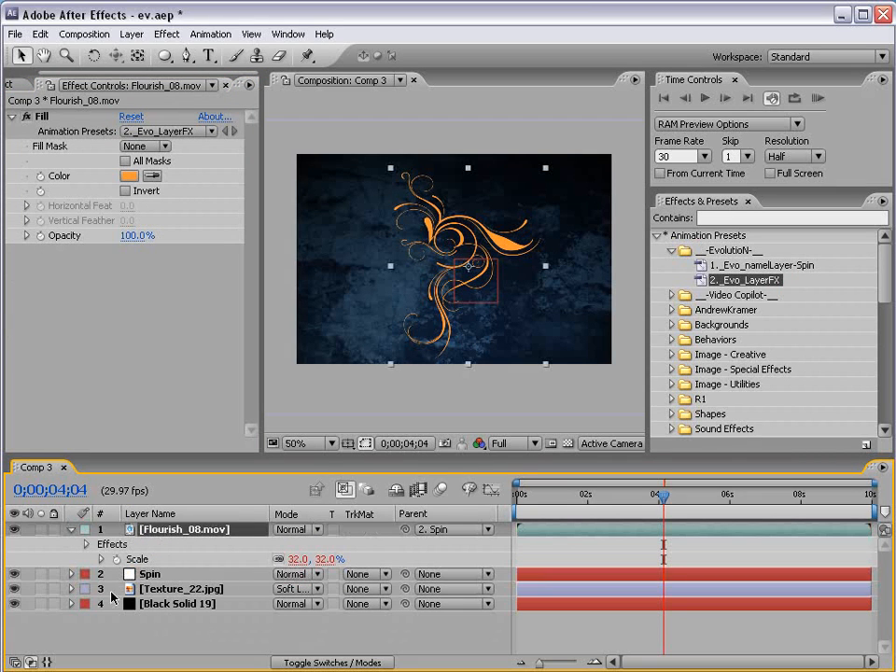
drag(55, 590, 55, 604)
key(grave)
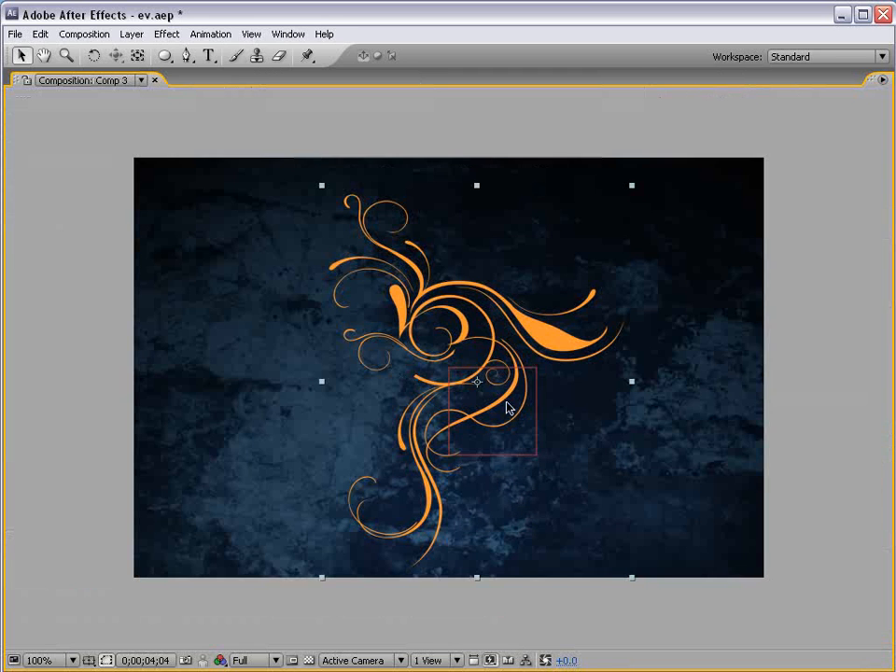
key(grave)
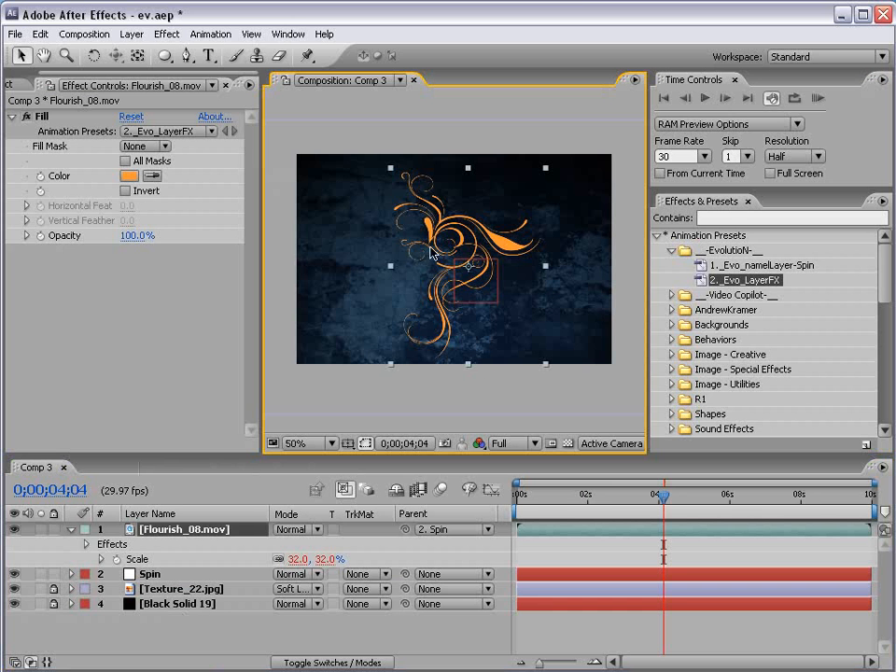
- Set the Spin null's Color control to light blue 33CDFF
click(152, 574)
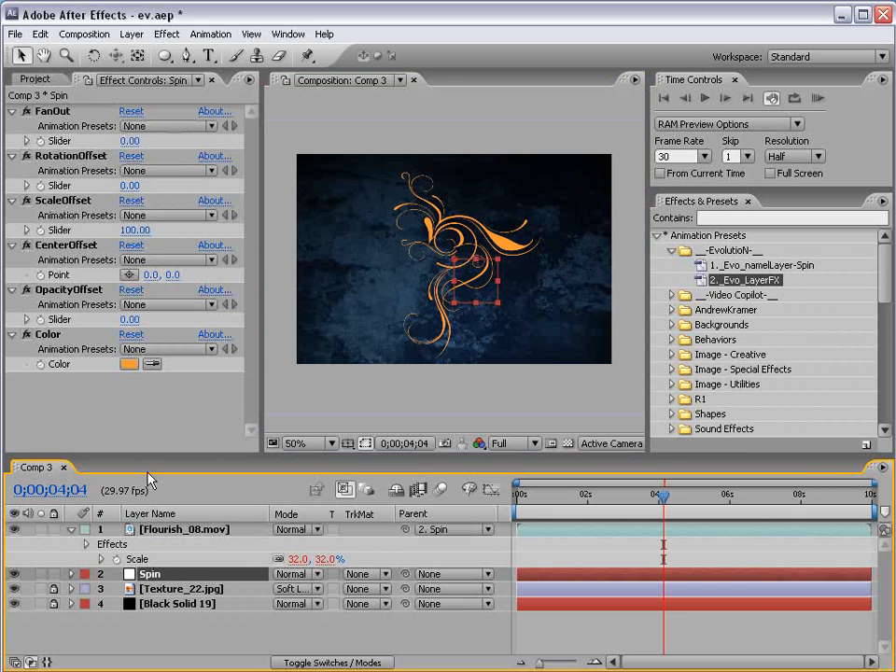
click(131, 364)
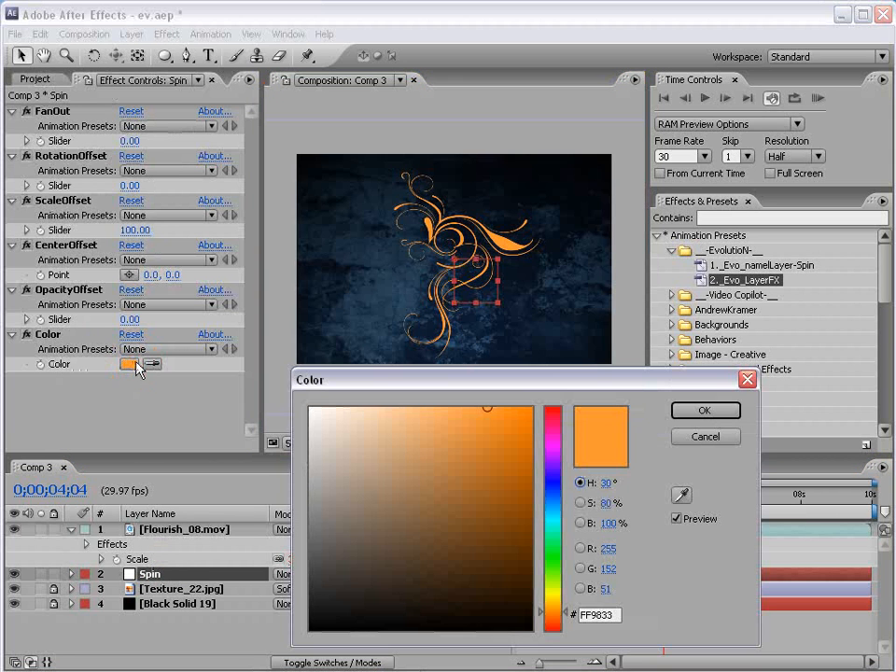
click(557, 515)
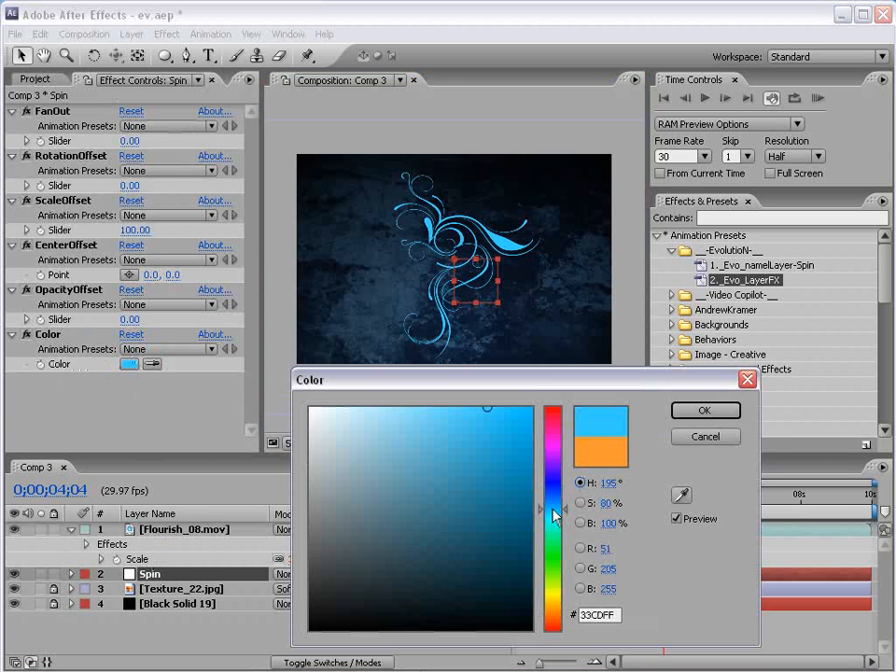
click(705, 411)
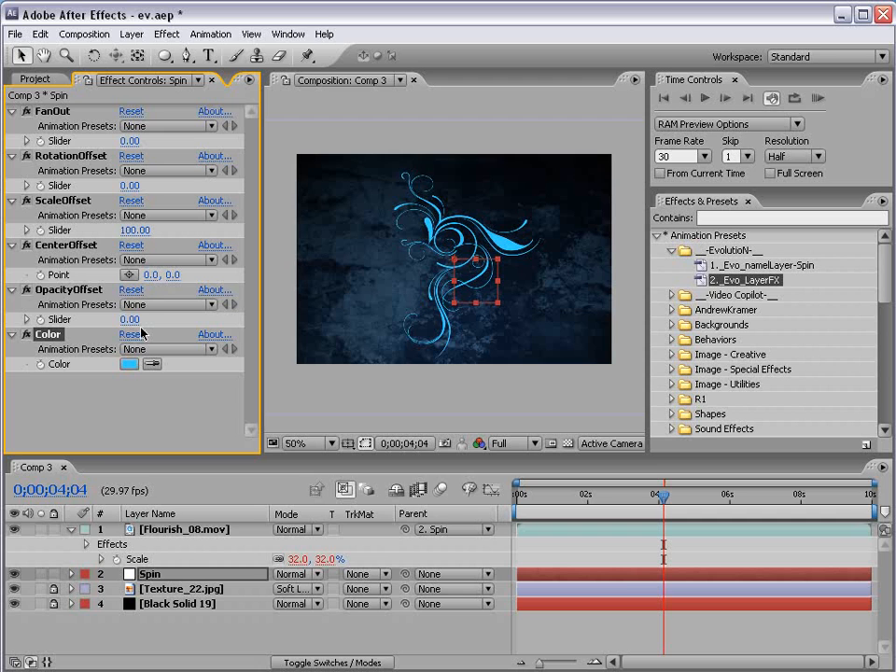
- Duplicate the Flourish_08.mov layer that is parented to Spin
click(162, 530)
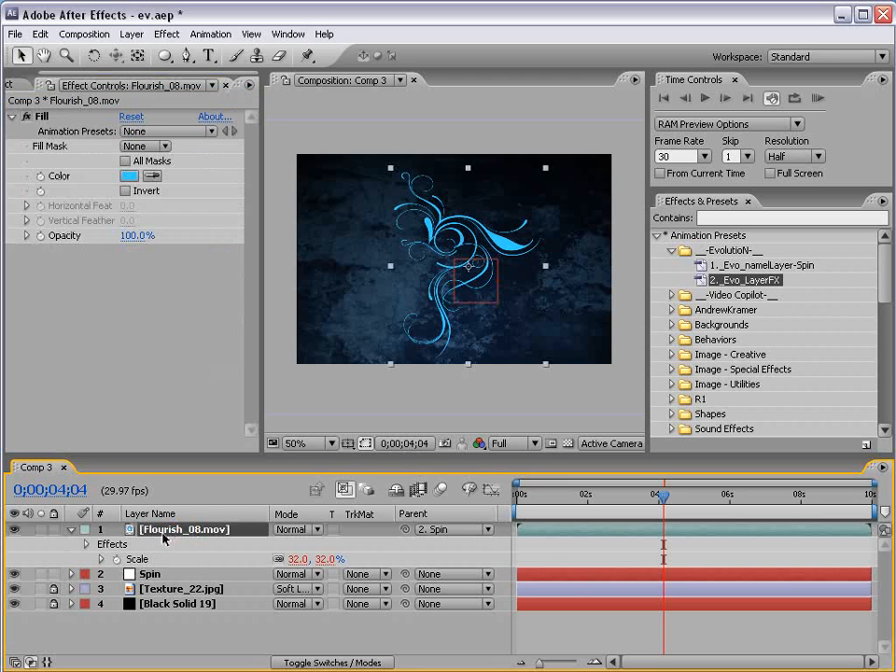
click(39, 34)
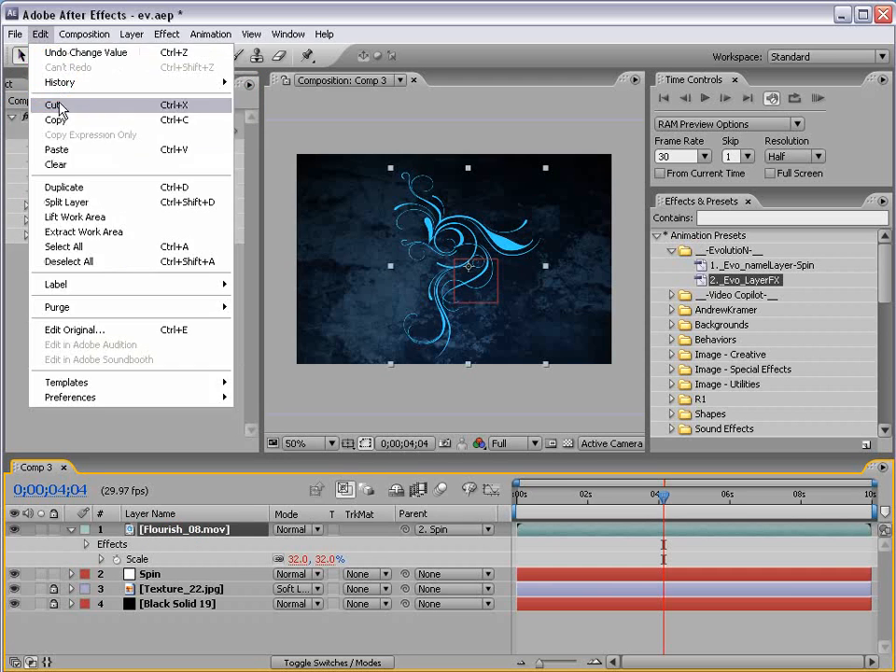
click(67, 190)
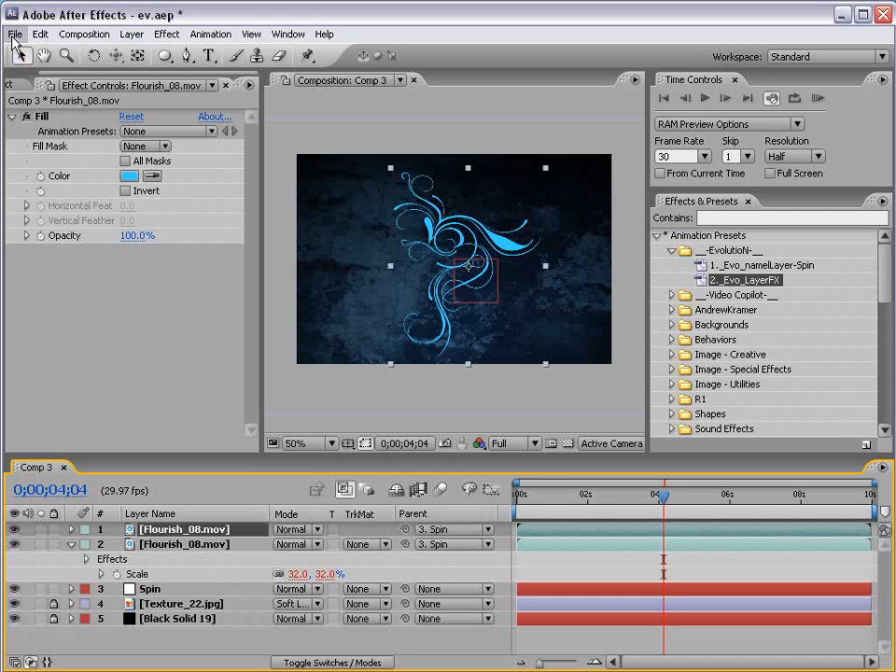
- Duplicate the top Flourish_08.mov layer two more times
click(39, 34)
click(67, 187)
click(39, 34)
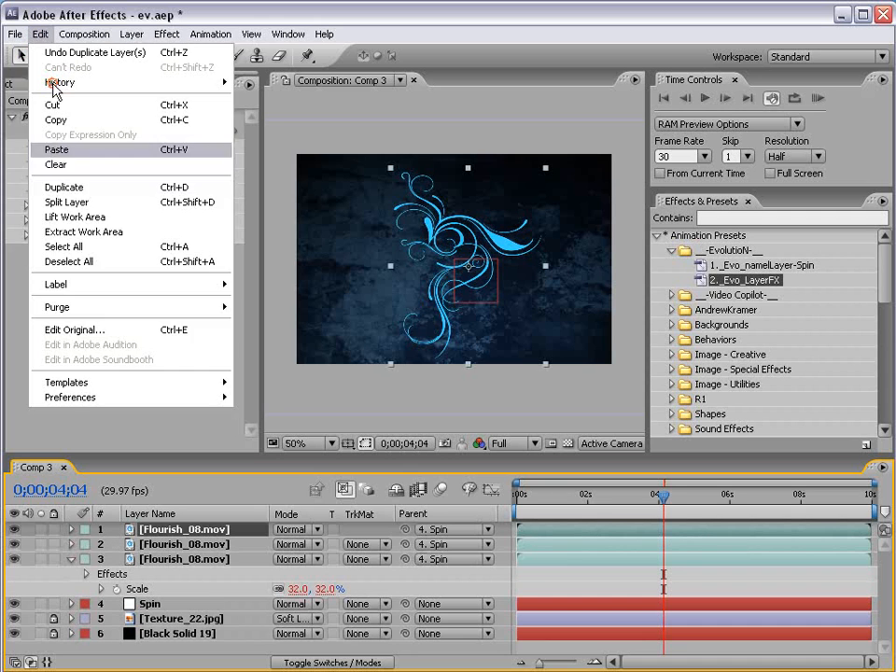
click(85, 189)
- Delete the three upper Flourish_08.mov copies and duplicate the remaining Flourish_08.mov layer three times
shift+click(176, 560)
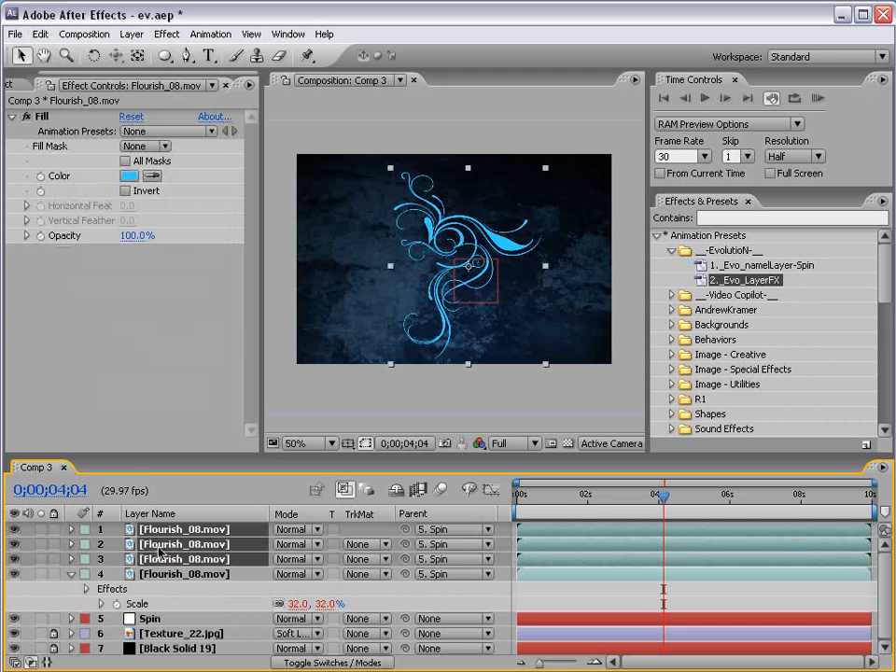
key(Delete)
click(147, 530)
key(ctrl+d)
key(ctrl+d)
key(ctrl+d)
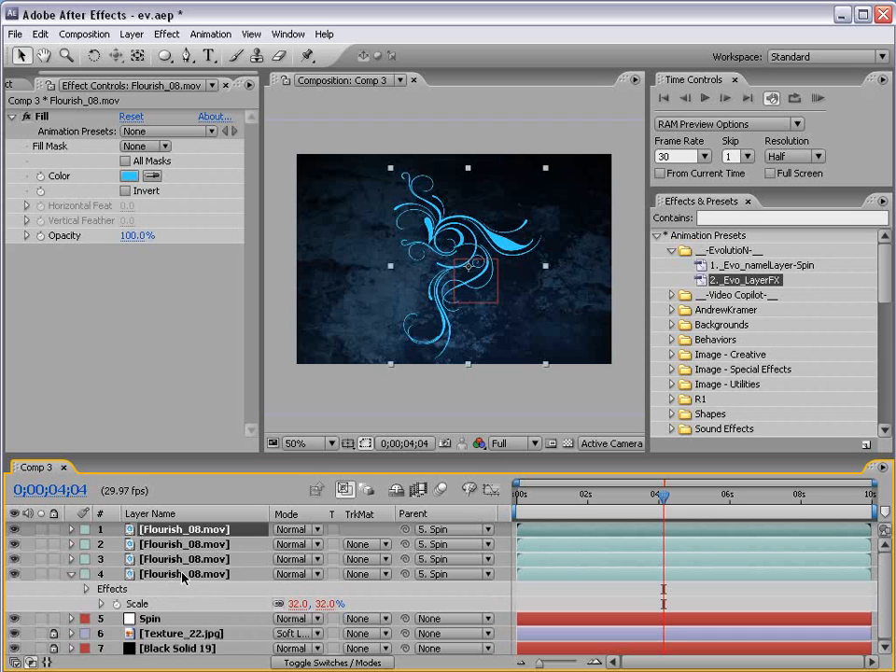
click(578, 591)
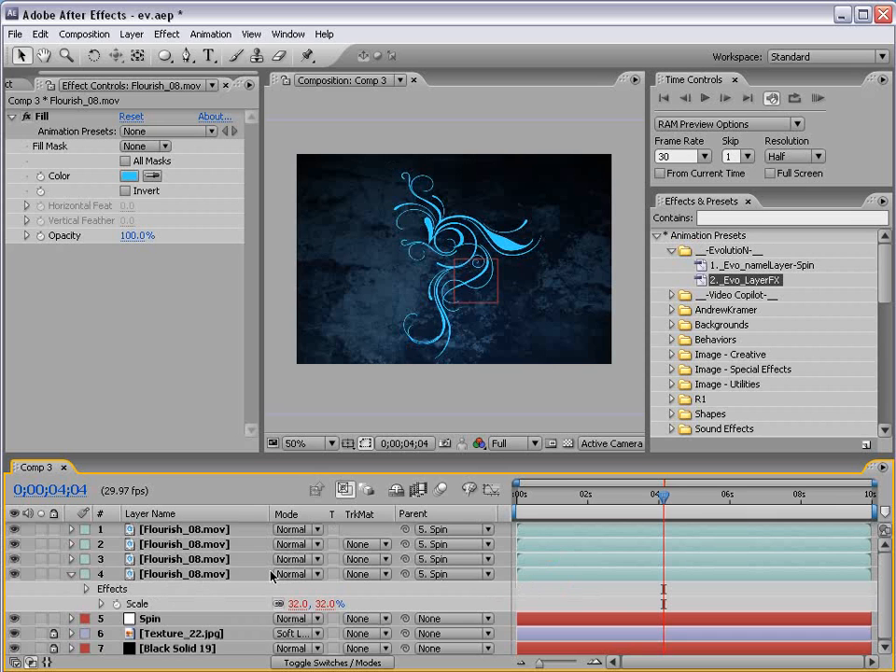
- Fan out the flourish copies by setting the Spin null's FanOut slider to 90
click(164, 621)
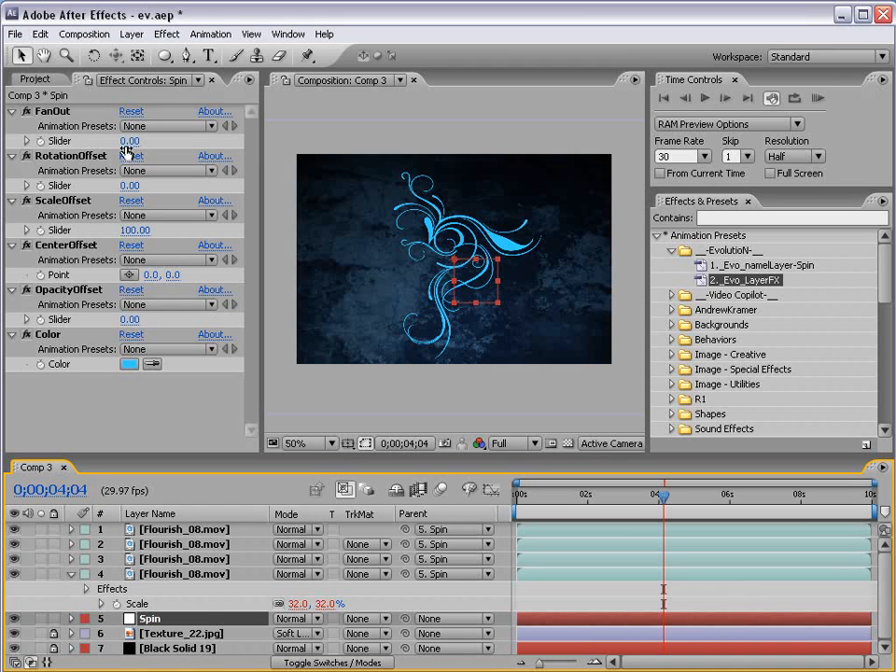
drag(128, 141, 176, 134)
drag(535, 497, 555, 574)
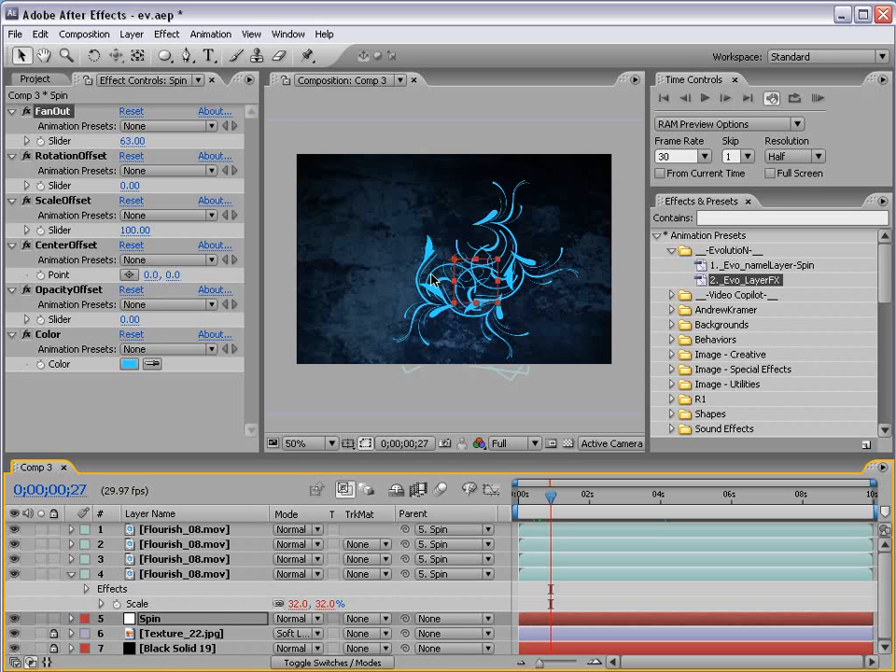
click(131, 141)
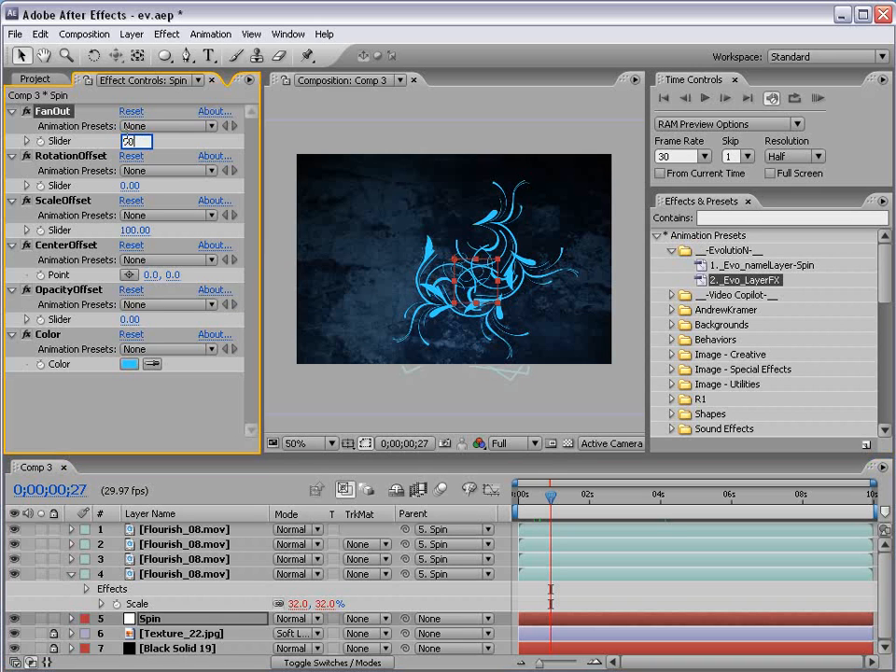
text(90)
key(Return)
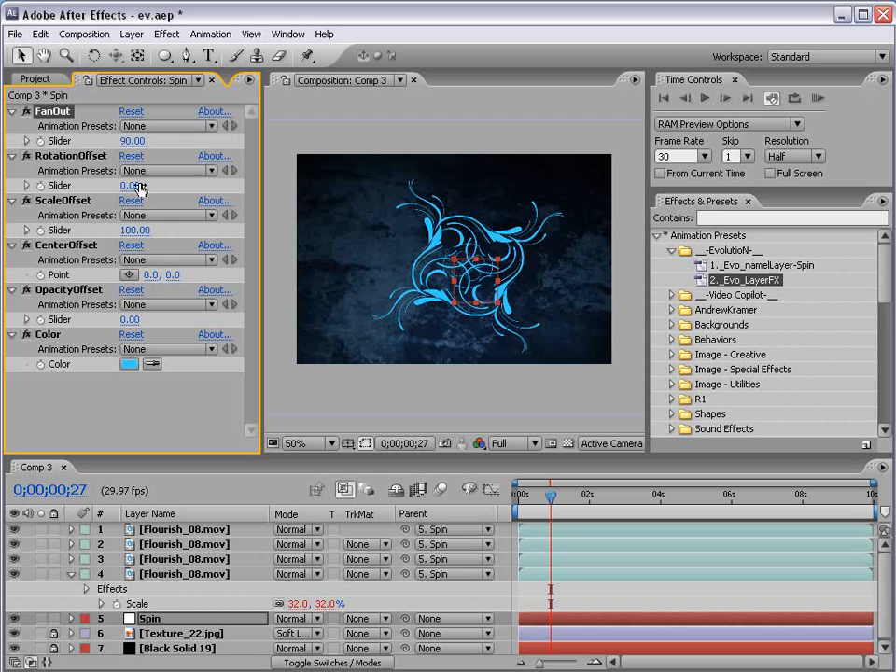
mouse_move(136, 141)
mouse_down()
mouse_move(107, 141)
mouse_move(134, 141)
mouse_up()
click(134, 141)
text(90)
key(Return)
- Move the current time to 0;00;04;15 and inspect the fanned flourishes in the enlarged composition view
drag(551, 495, 680, 506)
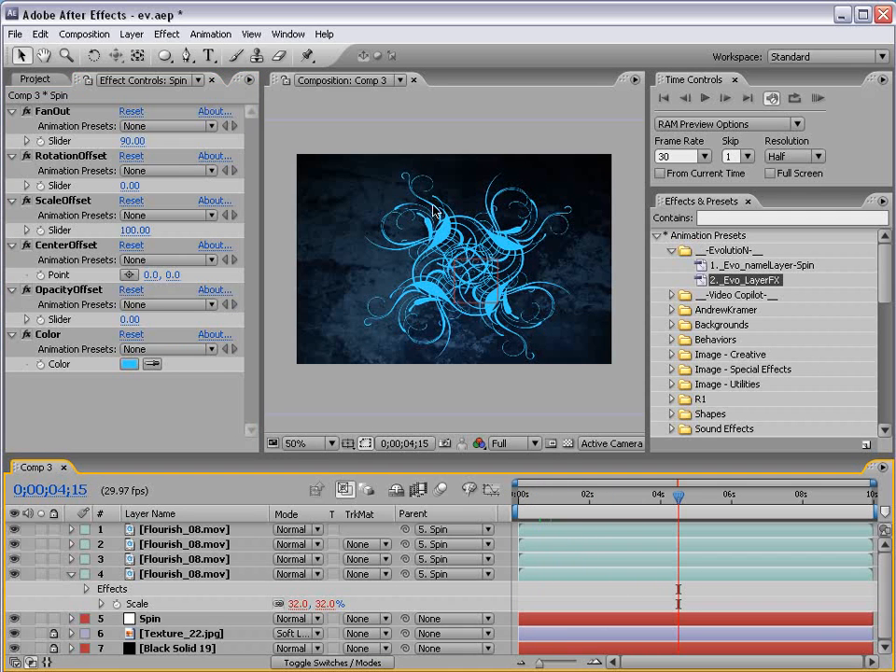
scroll(480, 283, up, 1)
key(grave)
scroll(467, 338, down, 1)
key(grave)
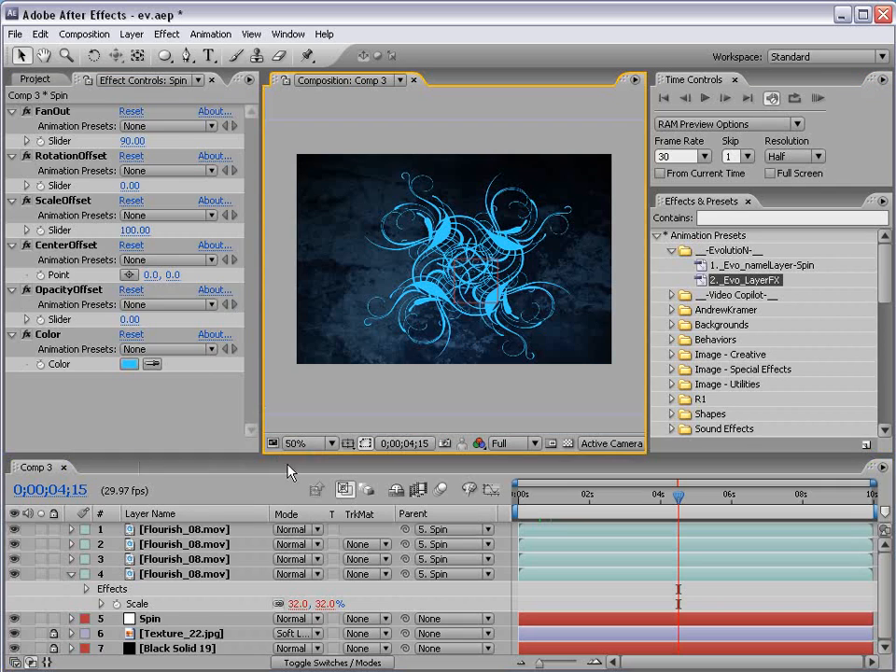
- Set the blending mode of all four Flourish_08.mov layers to Add
click(182, 529)
shift+click(185, 575)
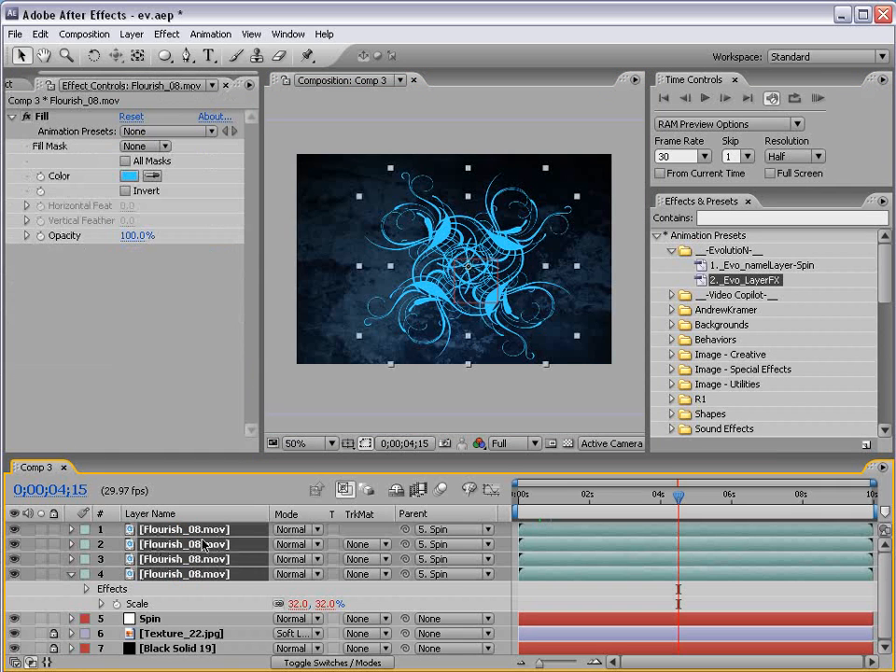
click(291, 530)
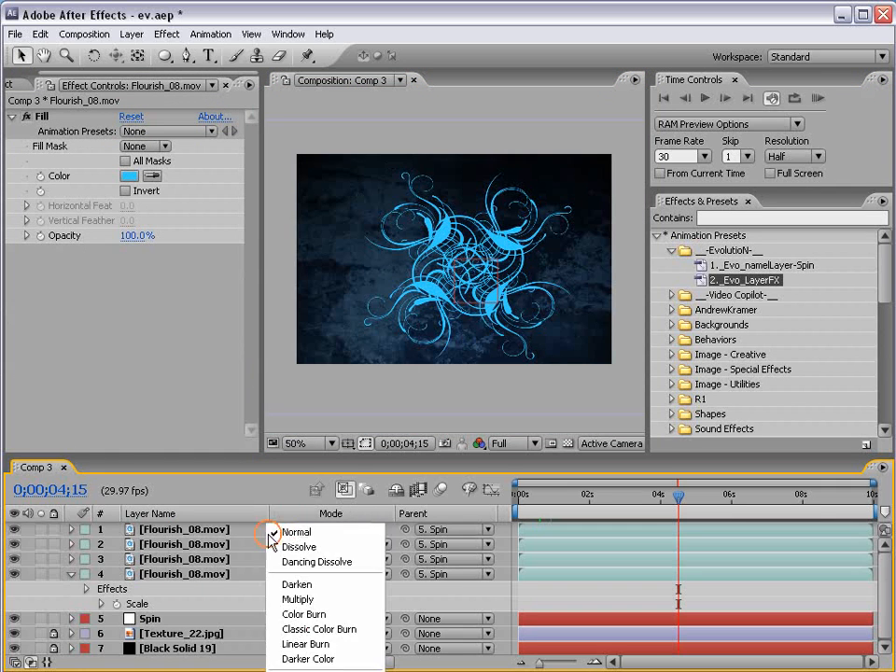
click(218, 542)
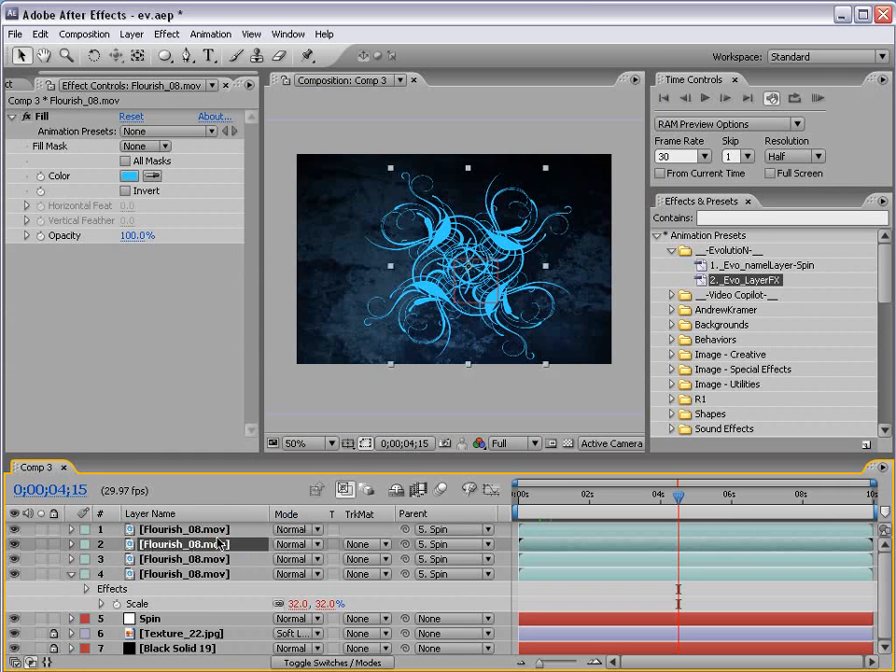
shift+click(212, 530)
shift+click(213, 576)
click(212, 605)
click(212, 576)
shift+click(208, 530)
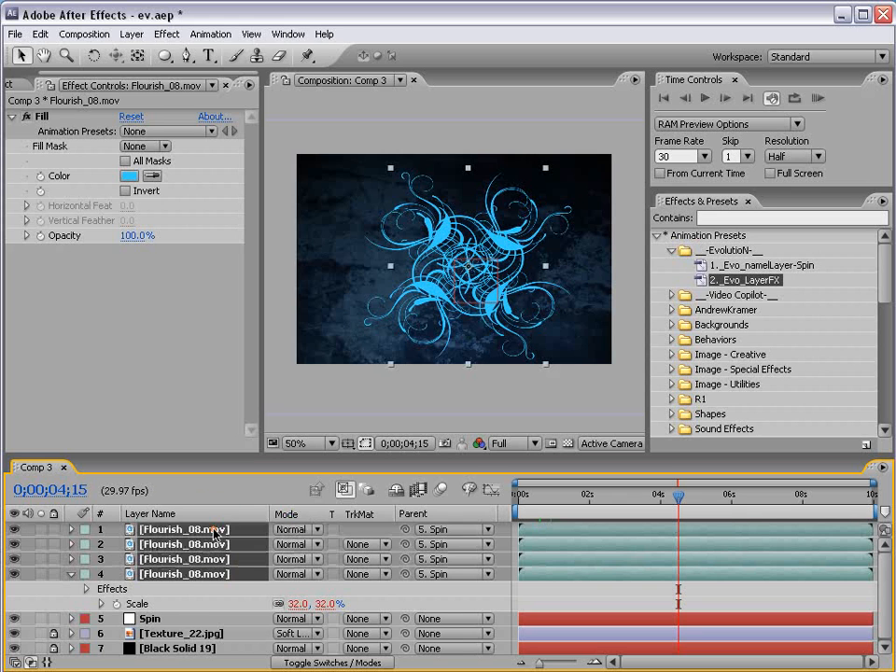
click(294, 531)
click(320, 671)
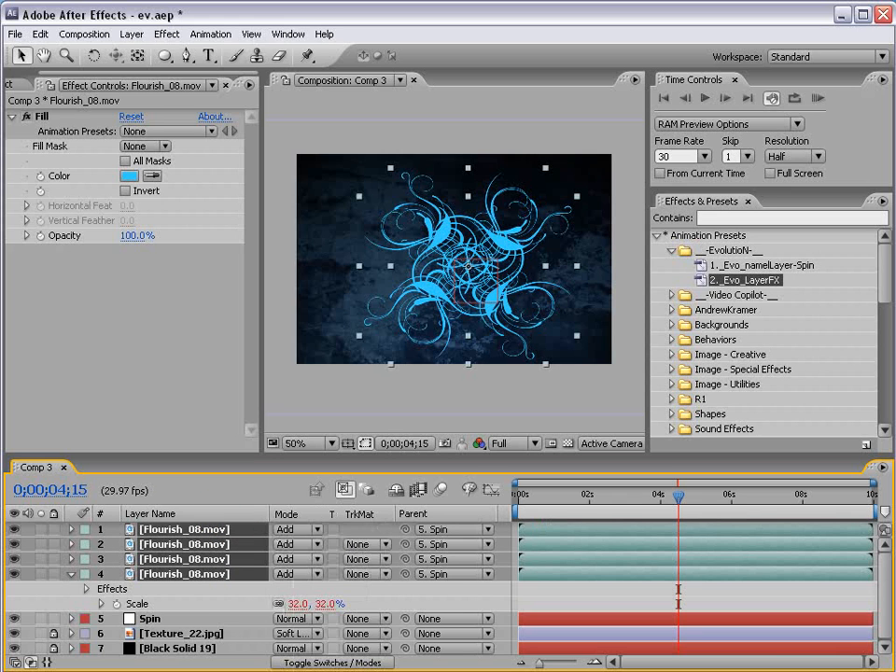
click(300, 531)
click(302, 533)
scroll(457, 311, up, 1)
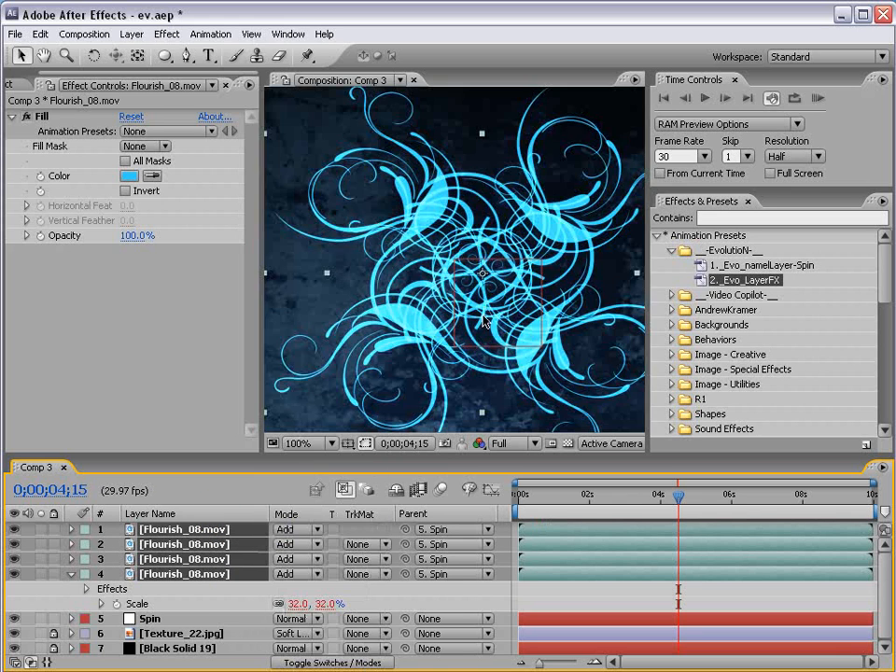
- Try gold FFD164 as the Spin null's Color control value
click(152, 620)
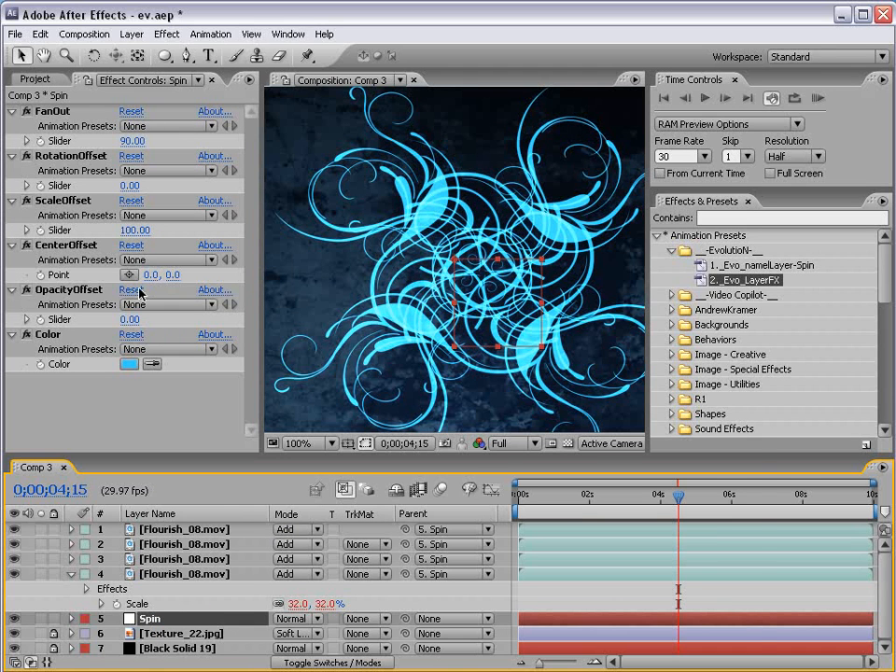
click(129, 365)
click(556, 605)
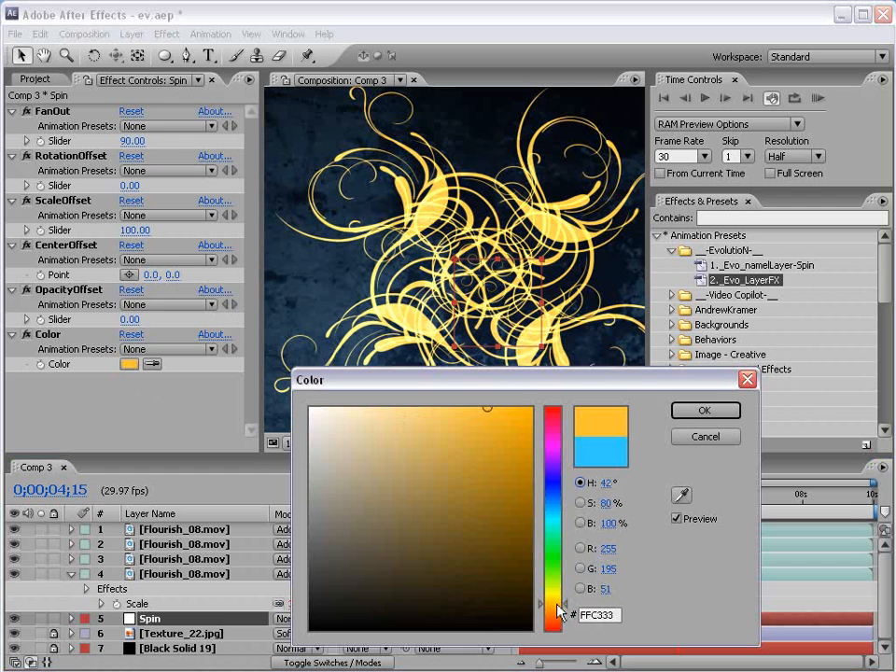
click(445, 409)
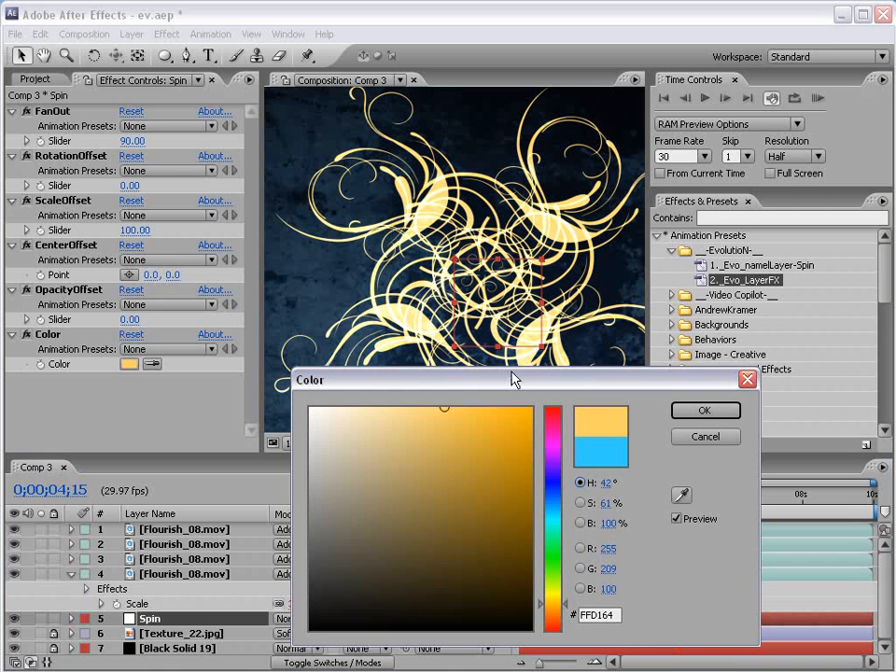
drag(514, 379, 447, 429)
- Set the Spin null's Color control to light blue 4FCBFF and check the enlarged composition
mouse_move(416, 473)
mouse_down()
mouse_move(411, 449)
mouse_move(450, 448)
mouse_up()
click(473, 558)
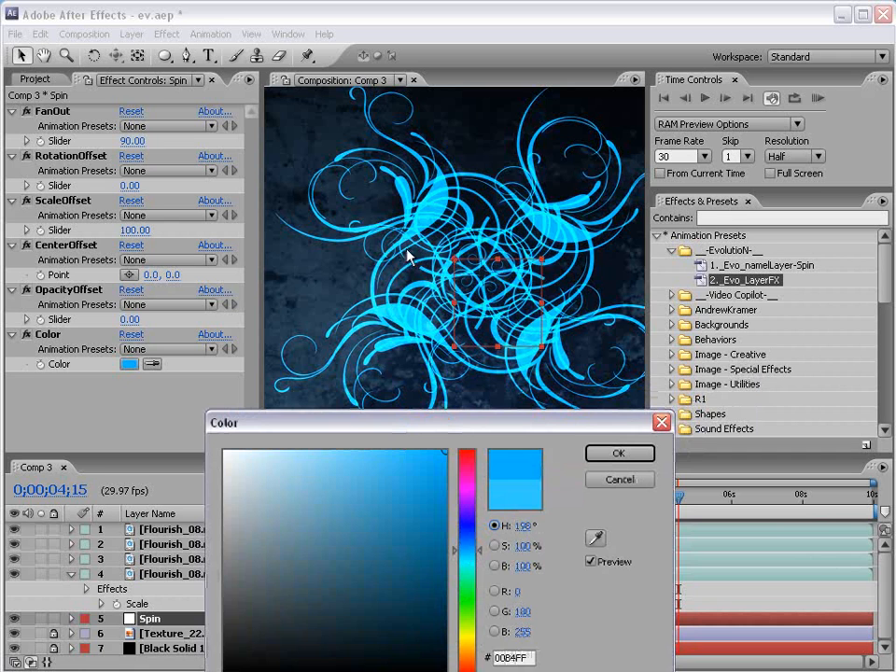
drag(383, 459, 376, 451)
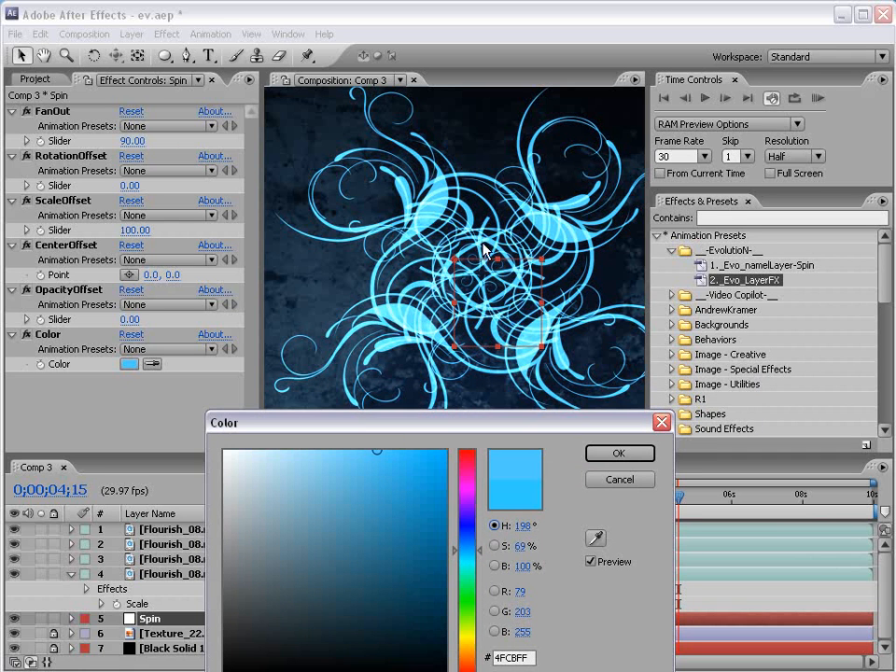
click(619, 454)
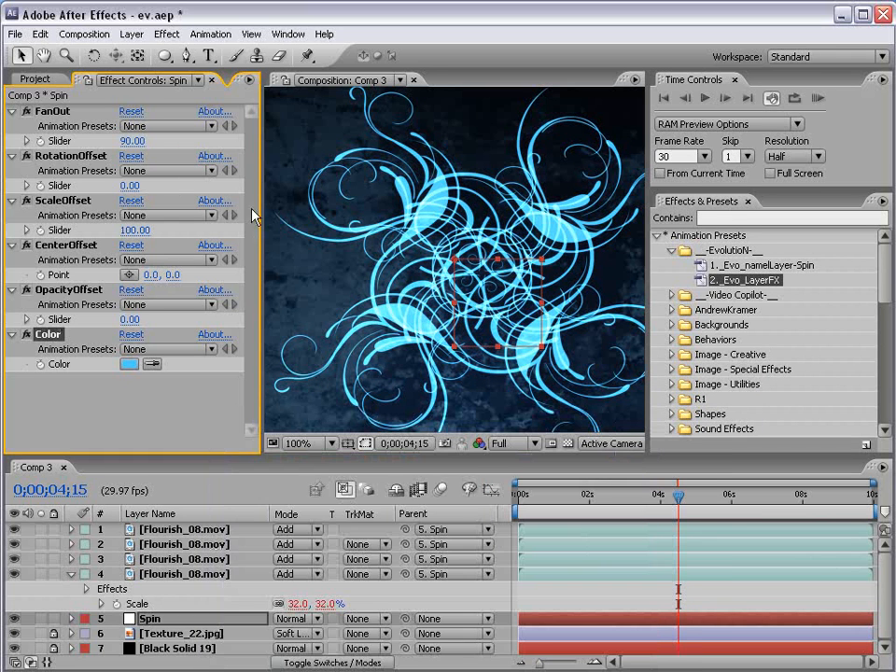
key(grave)
scroll(502, 263, down, 1)
key(grave)
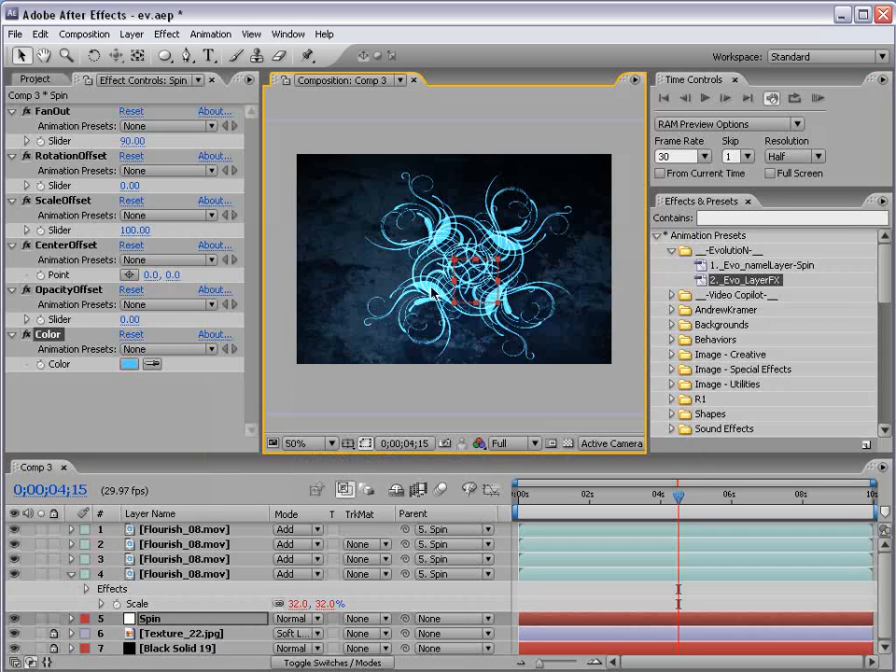
- Add a new adjustment layer above the flourishes and apply the Glow effect to it
click(131, 34)
mouse_move(149, 53)
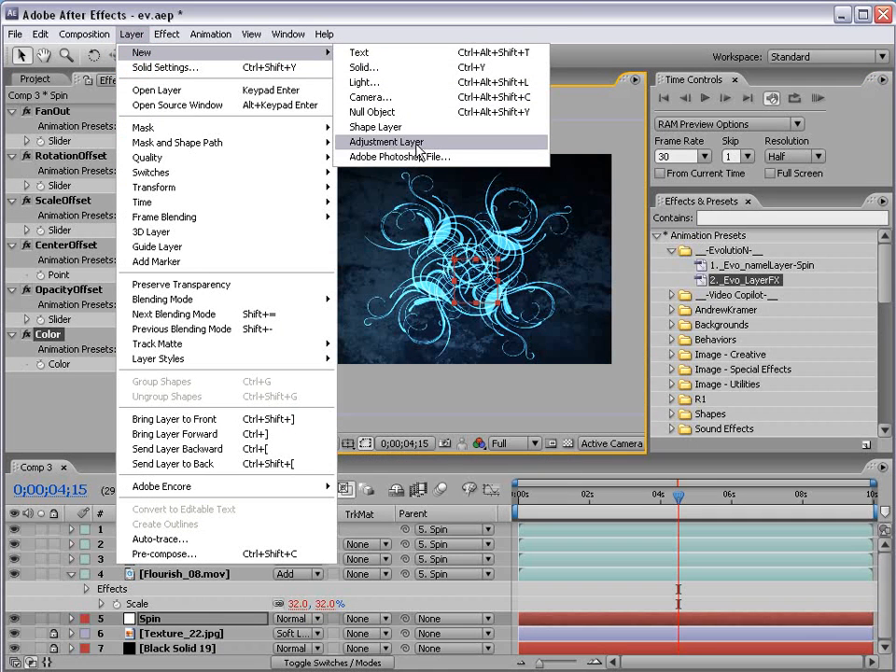
click(454, 143)
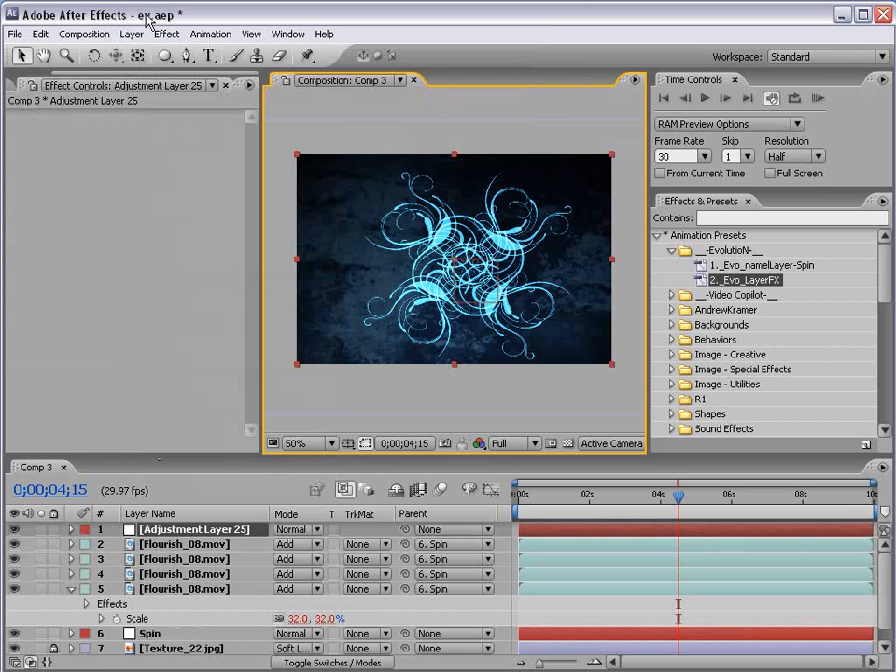
click(166, 33)
mouse_move(203, 319)
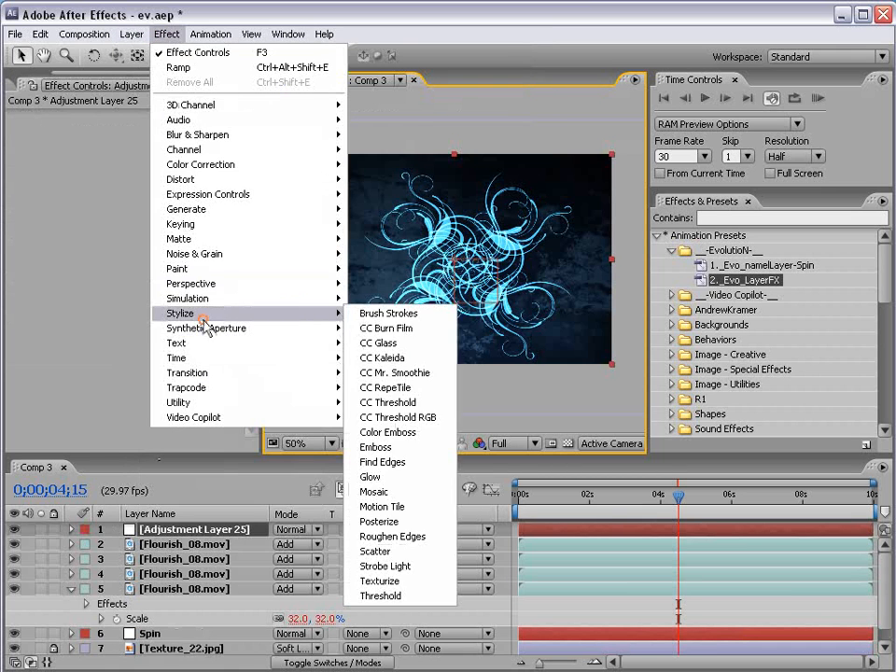
click(385, 477)
key(grave)
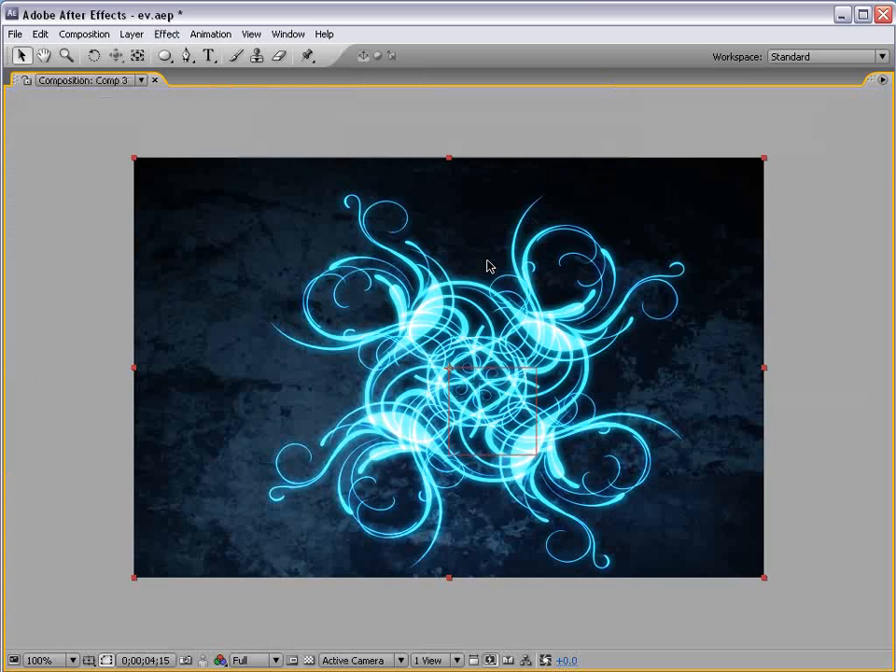
key(grave)
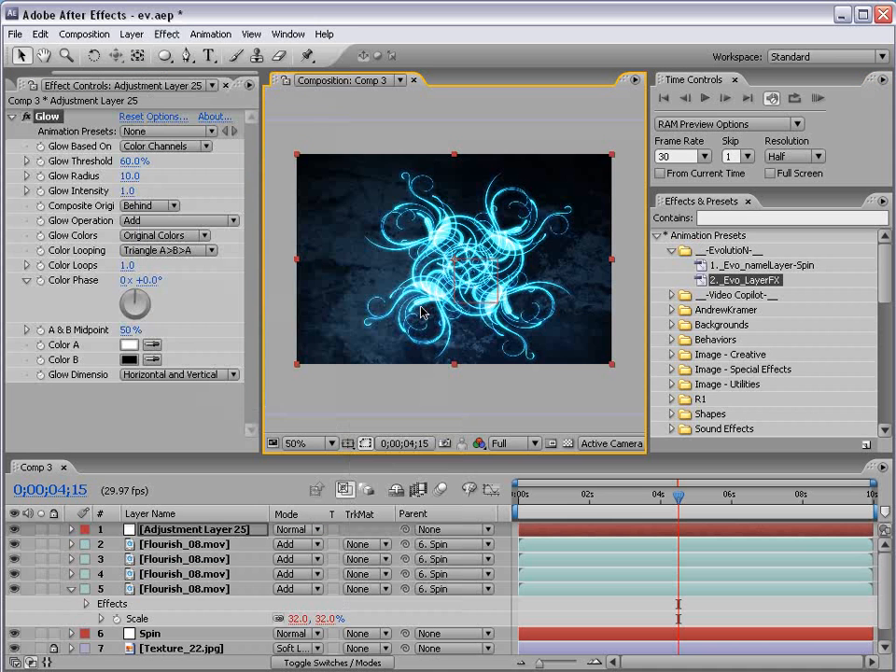
- Set the adjustment layer's Glow Intensity to 0.5 and check the enlarged composition
click(127, 191)
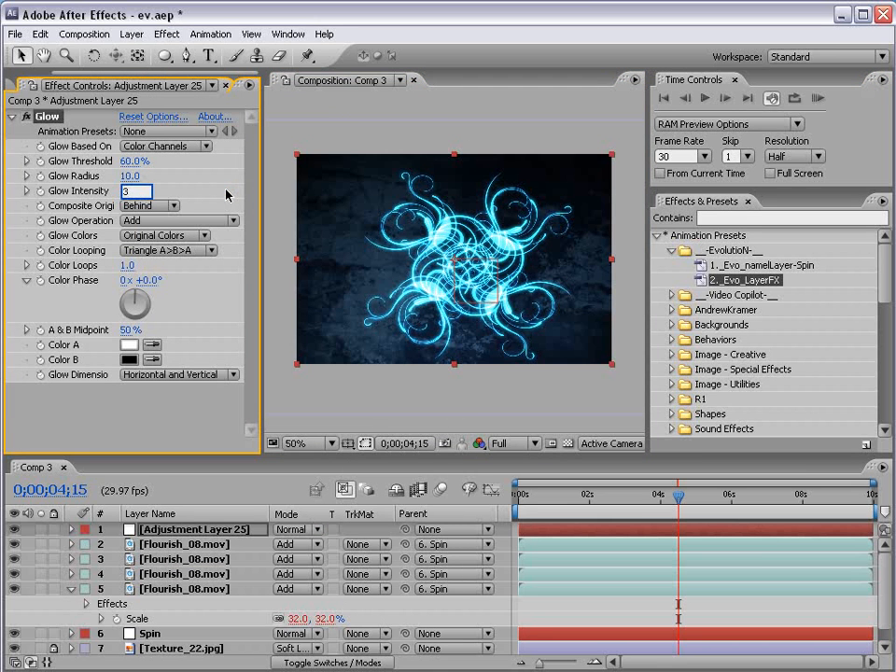
key(Return)
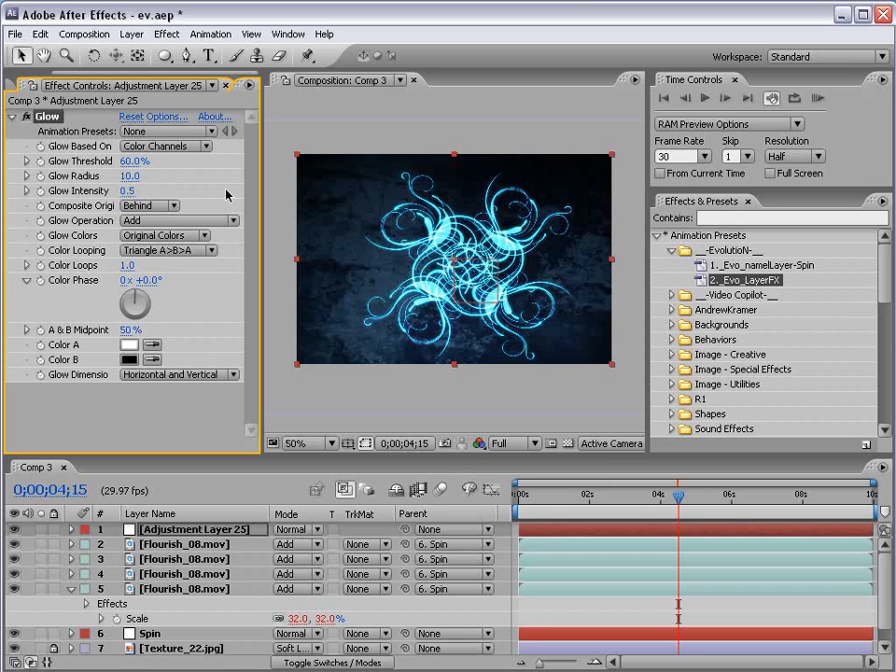
key(grave)
scroll(447, 292, up, 1)
scroll(448, 294, down, 1)
key(grave)
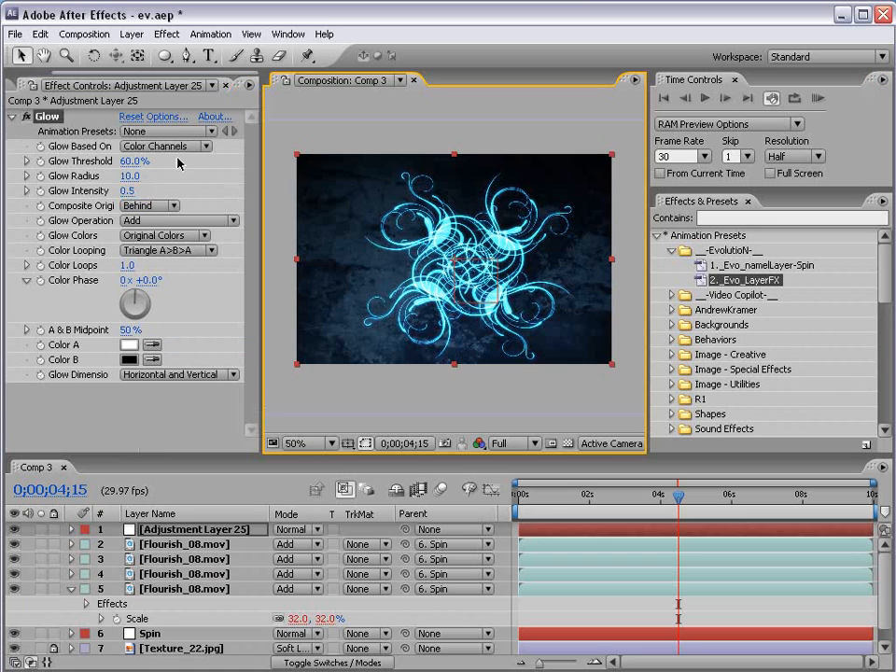
- Raise the Glow Radius to 48 on the adjustment layer and check the enlarged composition
drag(129, 176, 150, 174)
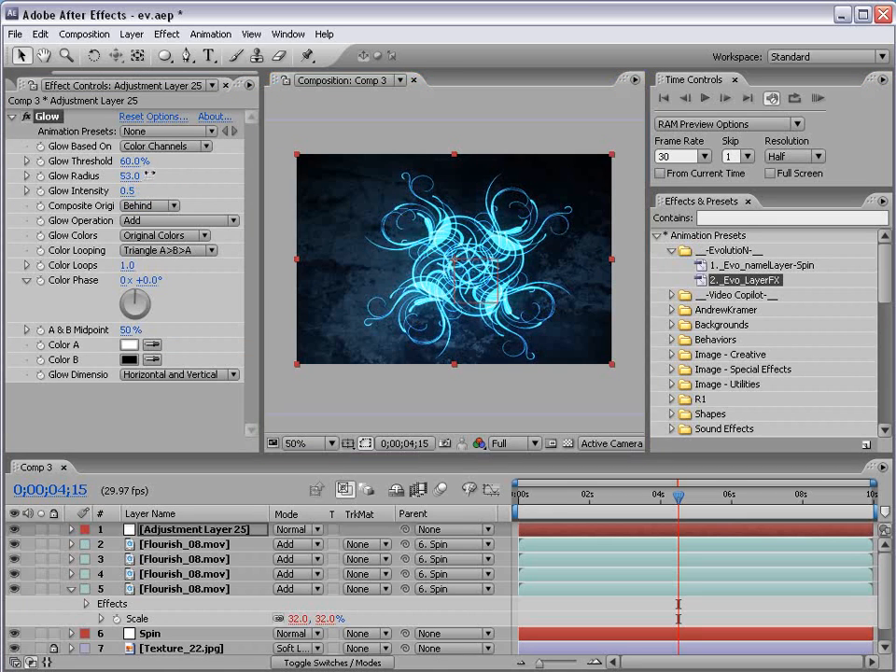
key(grave)
scroll(453, 316, up, 1)
scroll(453, 318, down, 1)
key(grave)
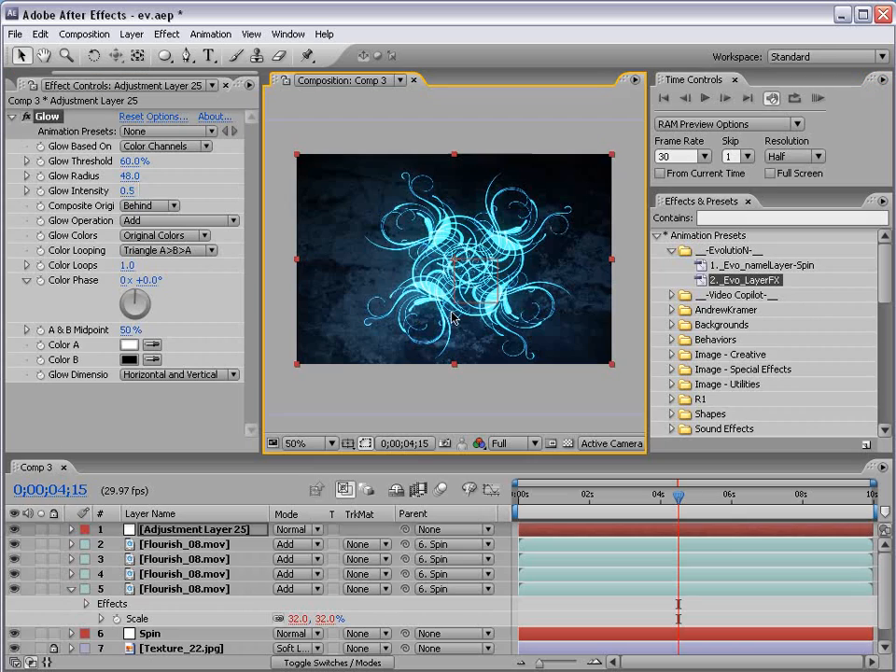
- Lock the adjustment layer that carries the Glow and view the composition enlarged
click(54, 530)
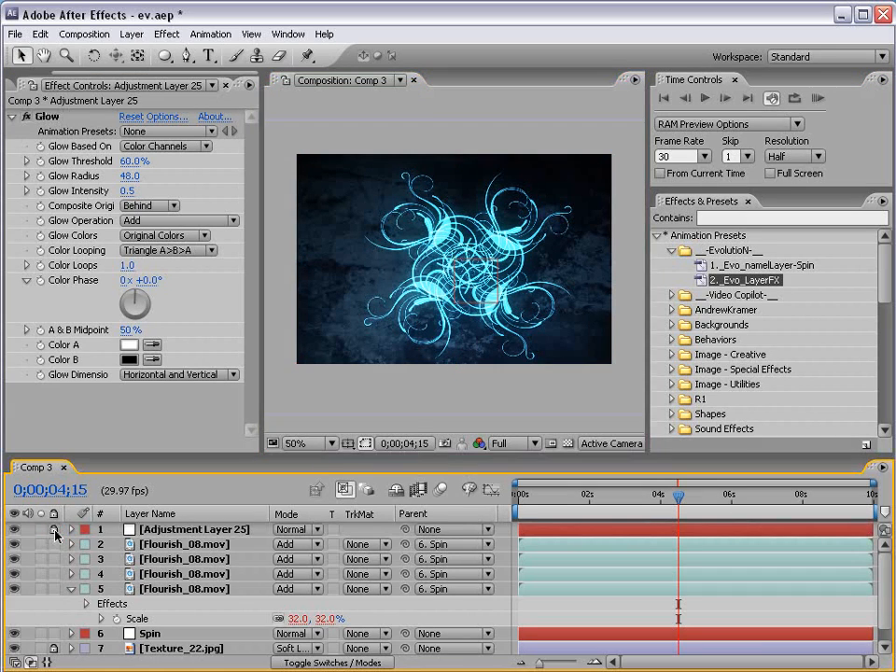
key(grave)
key(grave)
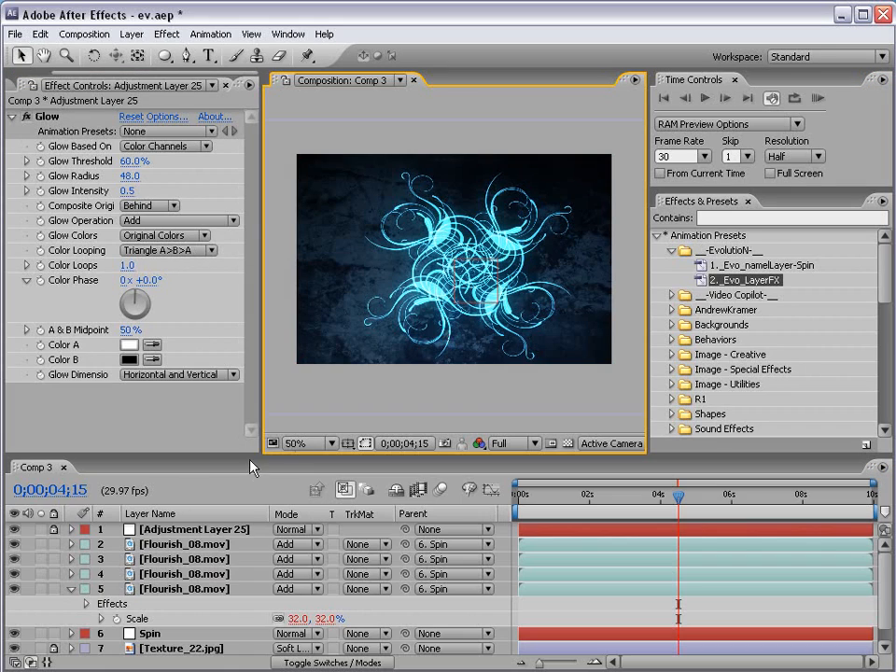
- Select the Spin null and shift its CenterOffset point to about -9, -209 to vary the flourish pattern
click(154, 639)
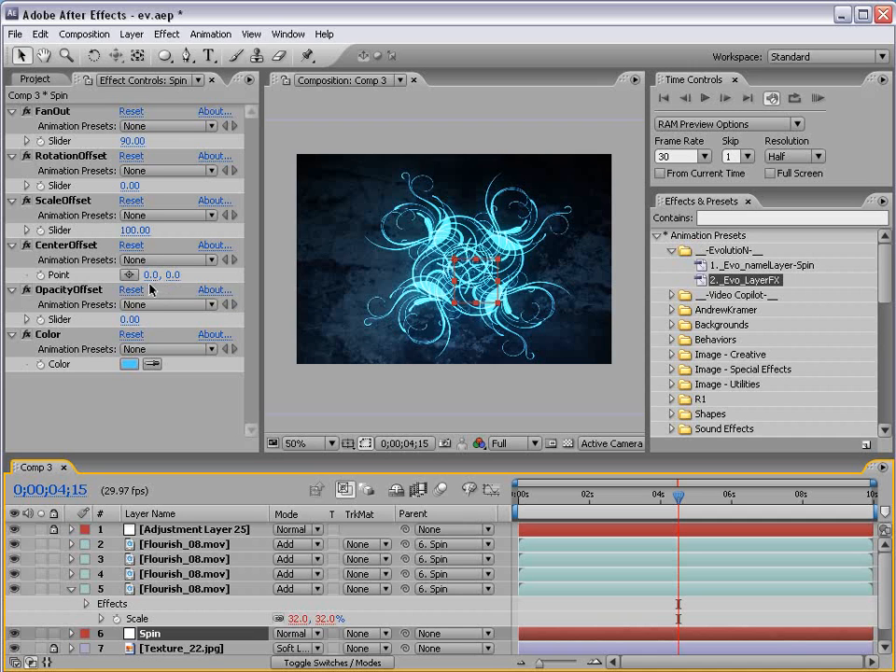
drag(147, 276, 408, 277)
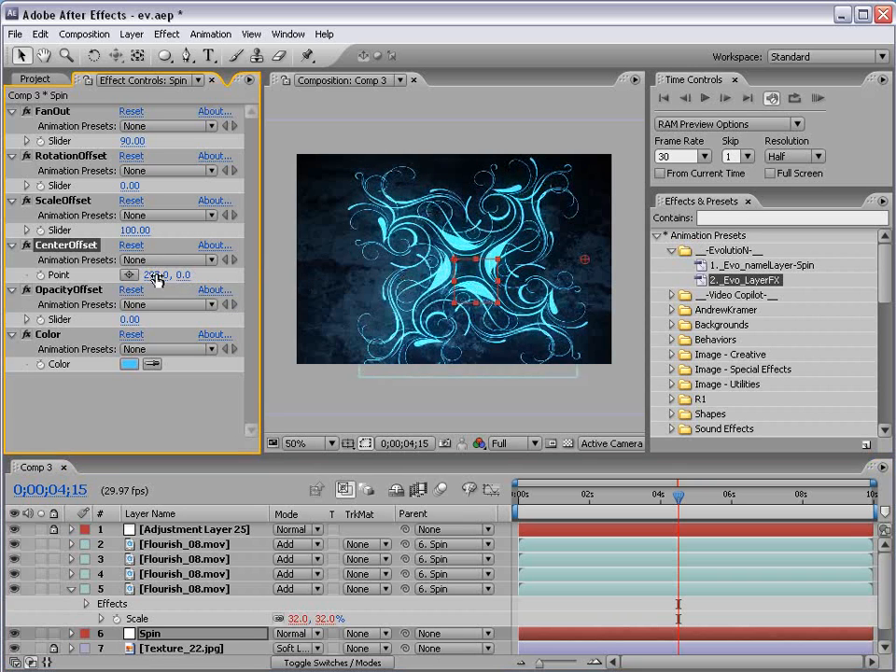
drag(183, 275, 65, 275)
- Reduce the composition's preview resolution to Half and RAM preview the flourishes with Spin's CenterOffset at about -52, -74
click(523, 444)
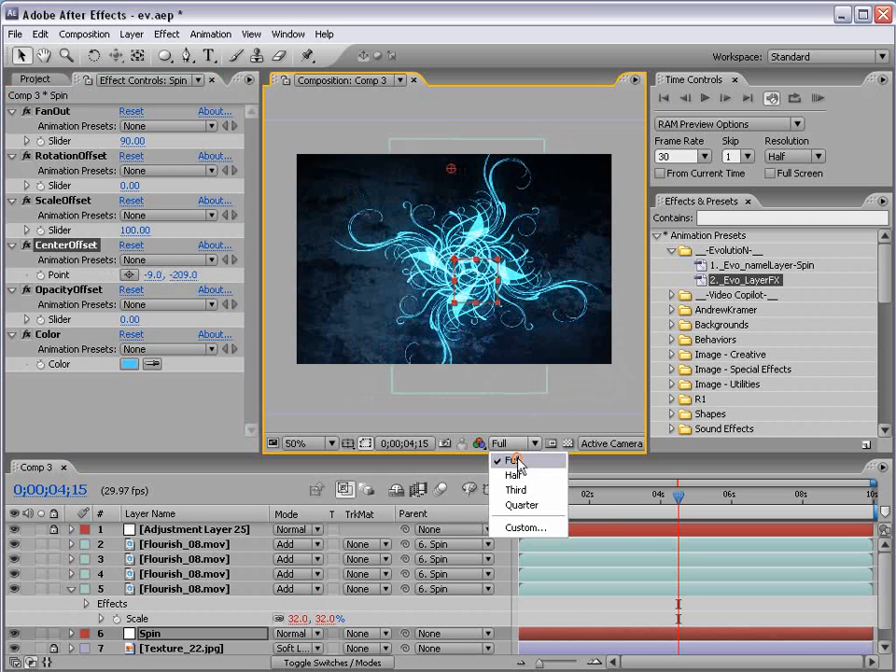
click(513, 530)
mouse_move(181, 275)
mouse_down()
mouse_move(298, 274)
mouse_move(146, 282)
mouse_move(280, 270)
mouse_move(187, 275)
mouse_up()
key(KP_0)
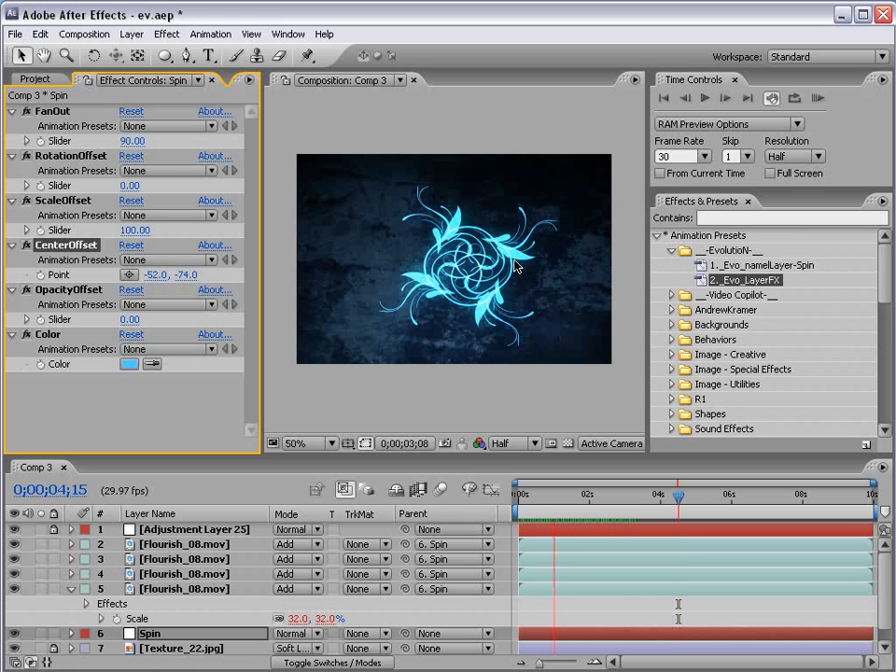
- Move the Spin null's CenterOffset to -157, -257 and check the enlarged composition
drag(178, 275, 61, 290)
scroll(492, 295, up, 1)
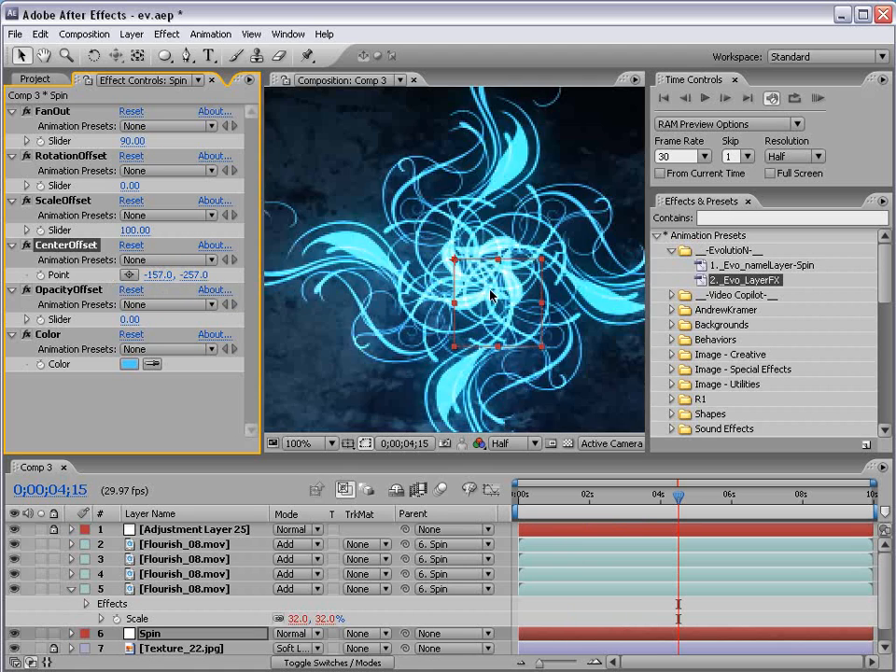
- Change the Spin null's Color to orange FF9A4F and preview the animation of the recoloured flourishes
click(133, 365)
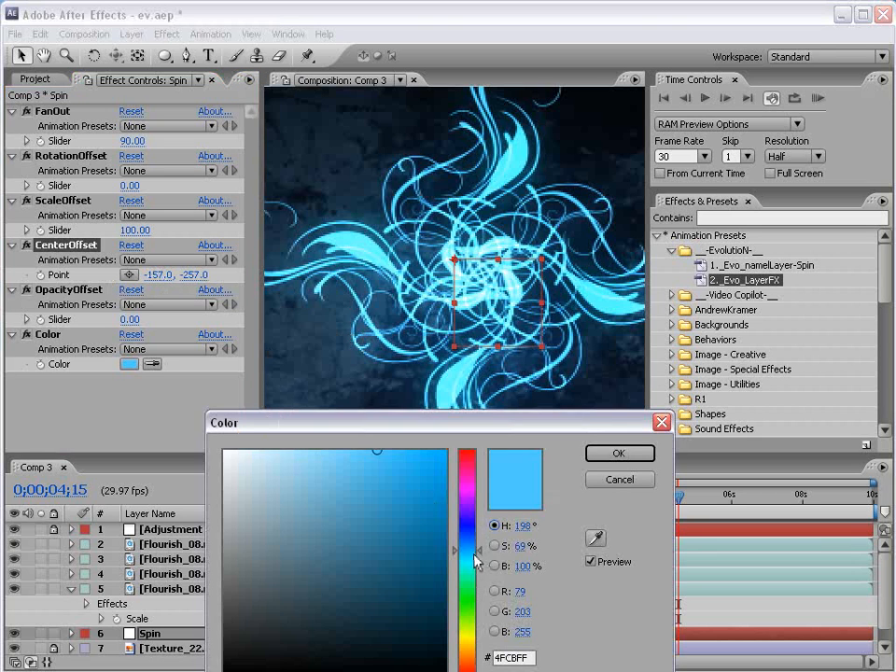
drag(471, 563, 470, 665)
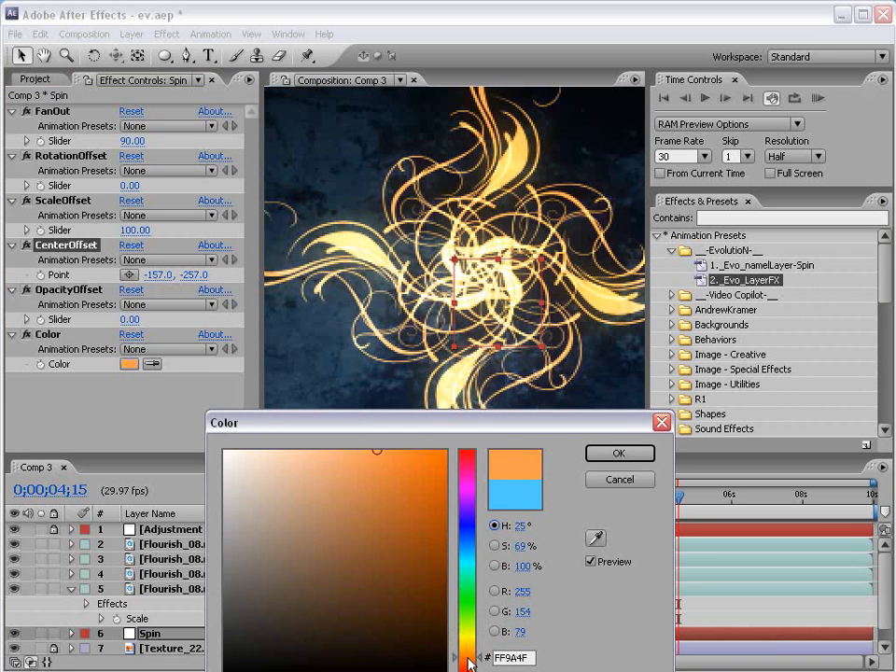
click(619, 454)
scroll(564, 393, down, 1)
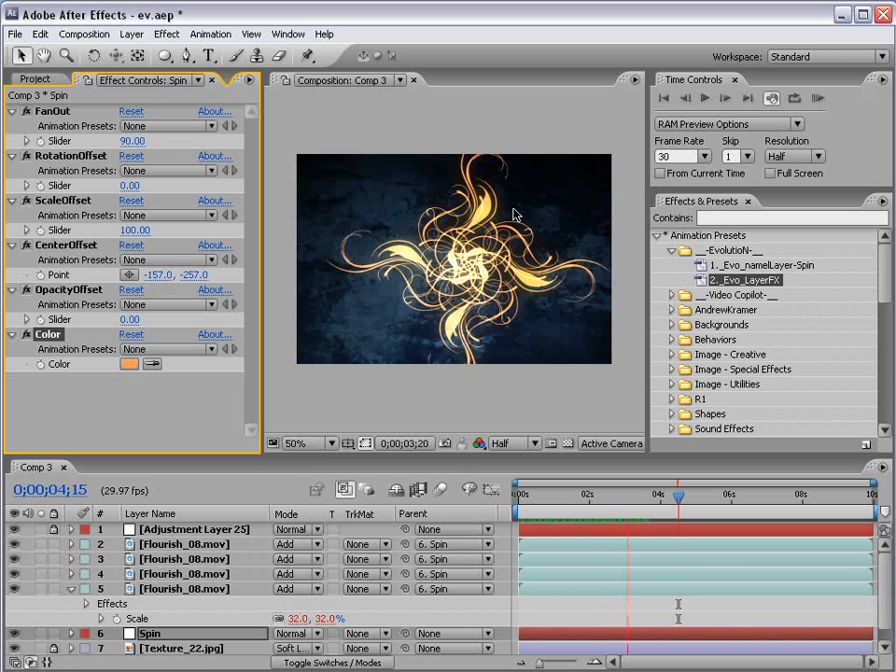
key(space)
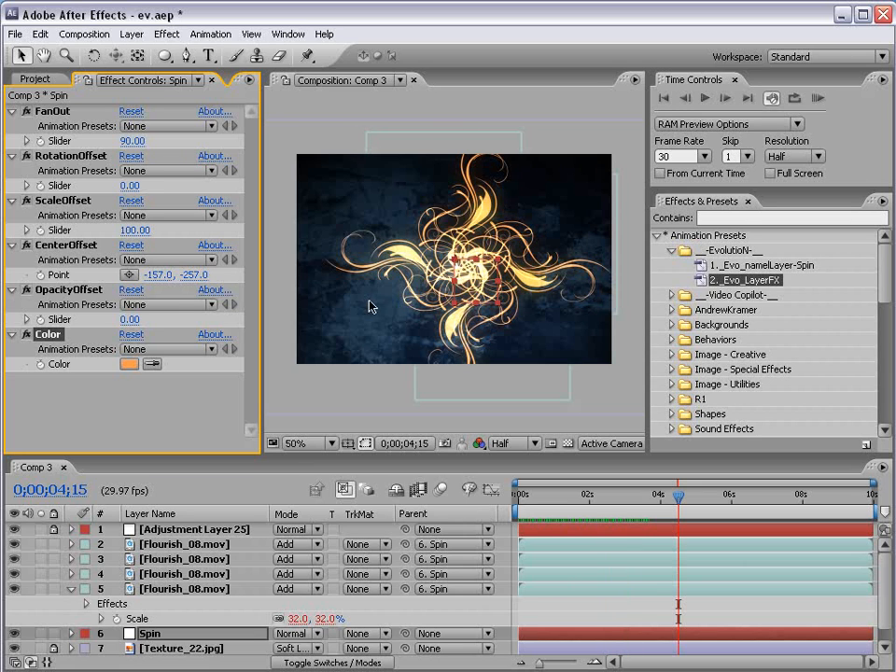
- Add the expression wiggle(.4,40) to the Spin null's CenterOffset Point and RAM preview the motion
click(68, 245)
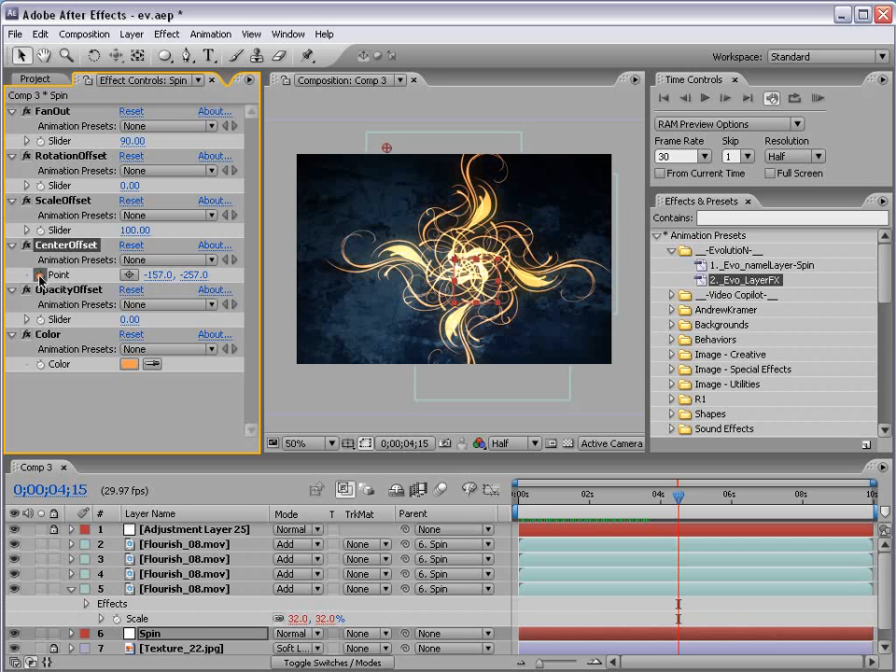
alt+click(39, 275)
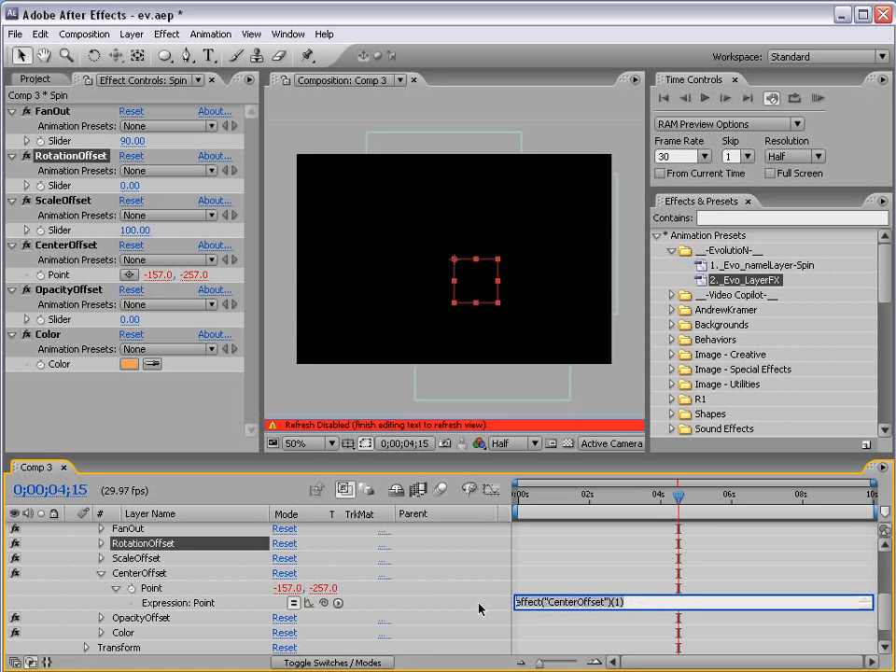
text(wiggle)
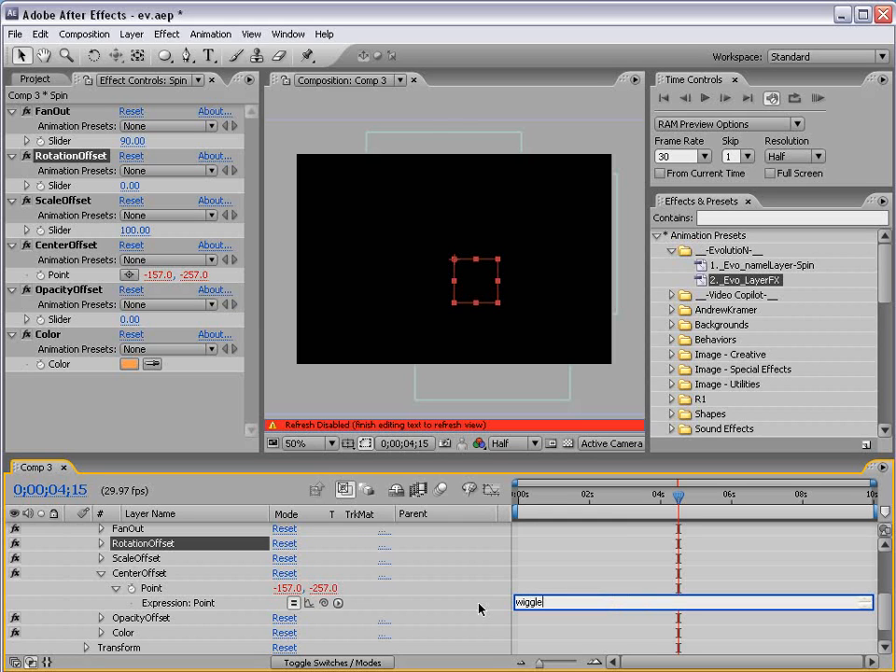
text((.4,40))
click(575, 585)
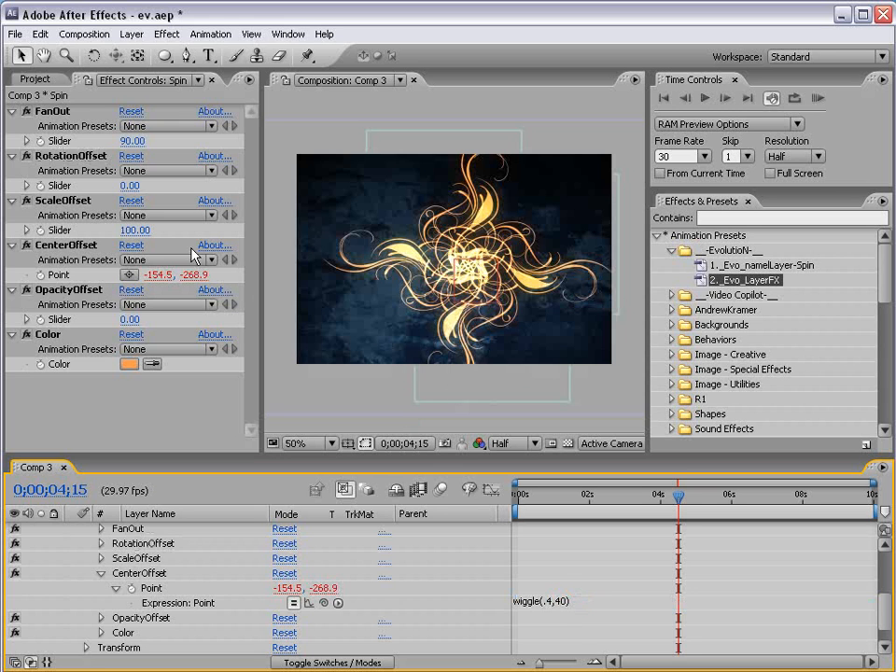
key(KP_0)
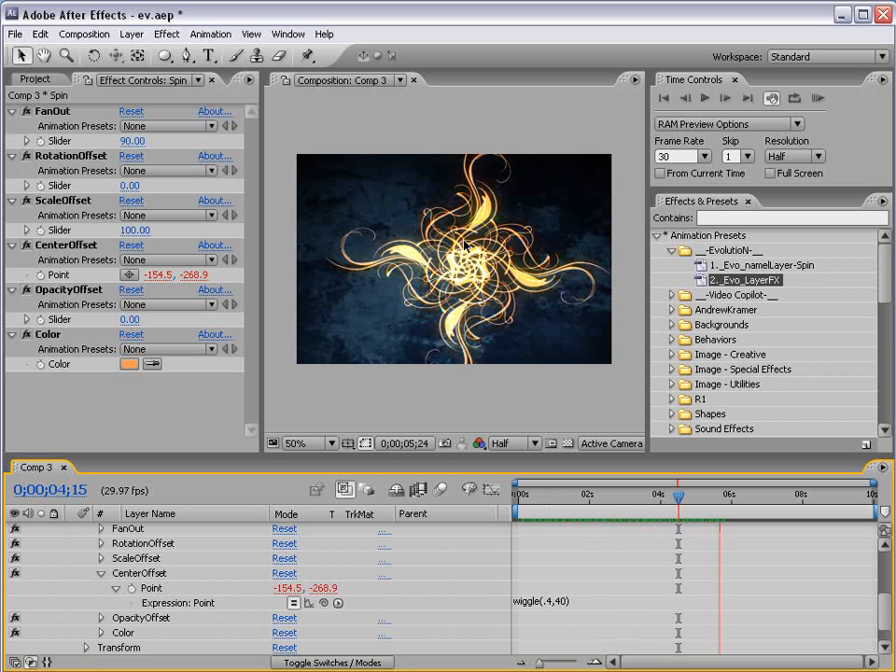
- Change the CenterOffset expression to wiggle(.4,70) and preview the stronger motion
click(571, 605)
click(563, 602)
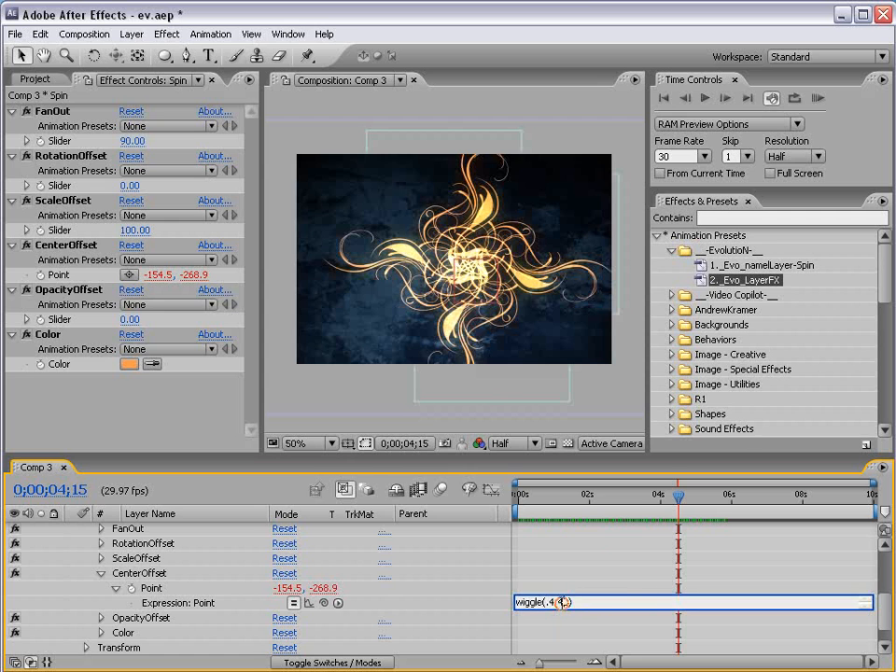
key(BackSpace)
text(70)
key(KP_Enter)
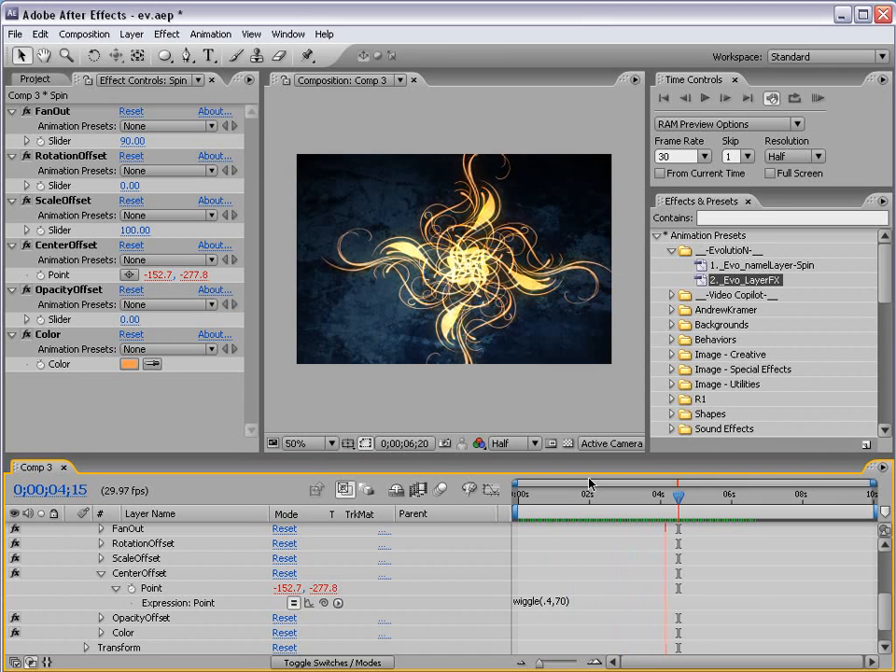
key(space)
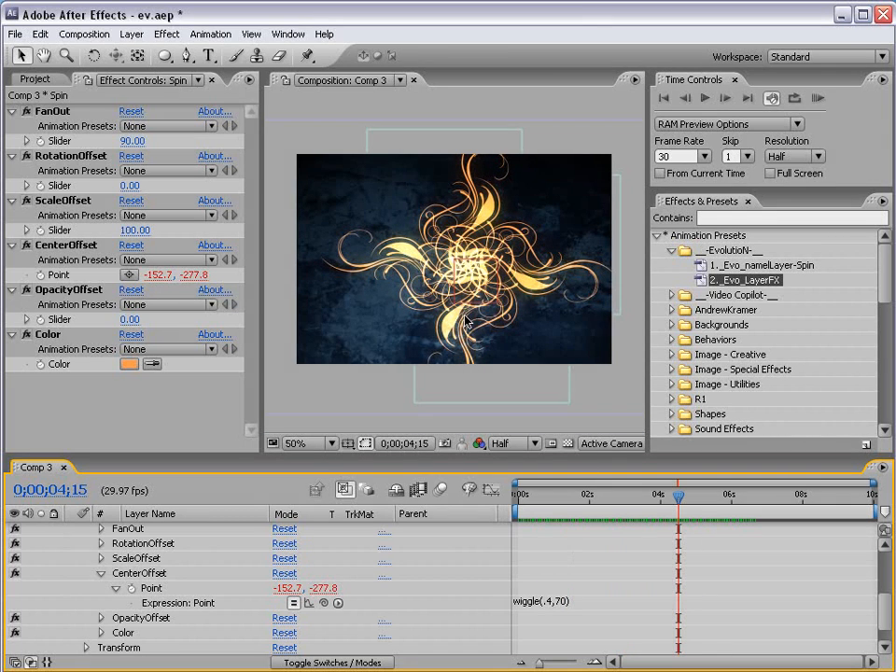
- Remove the wiggle expression from the Spin null's CenterOffset Point
click(560, 603)
key(BackSpace)
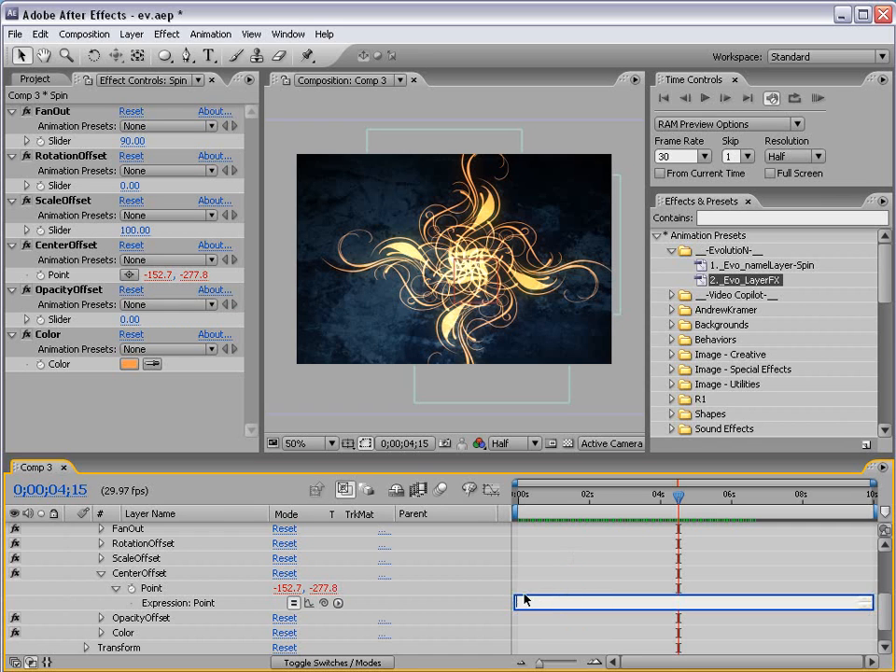
click(544, 585)
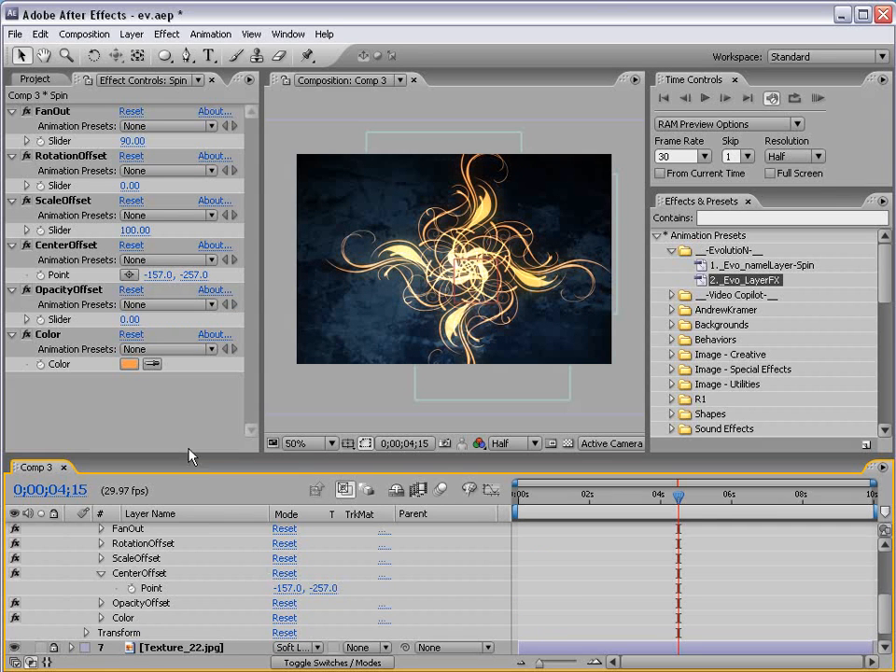
- Collapse the Spin layer's properties and duplicate the topmost Flourish_08.mov layer twice to get six flourishes
scroll(177, 622, up, 3)
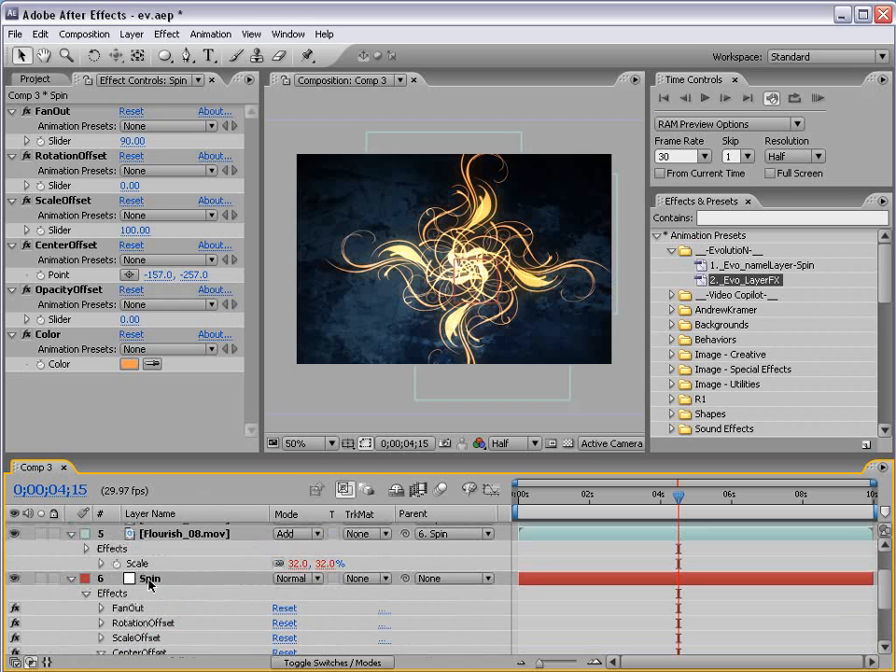
click(149, 580)
click(70, 580)
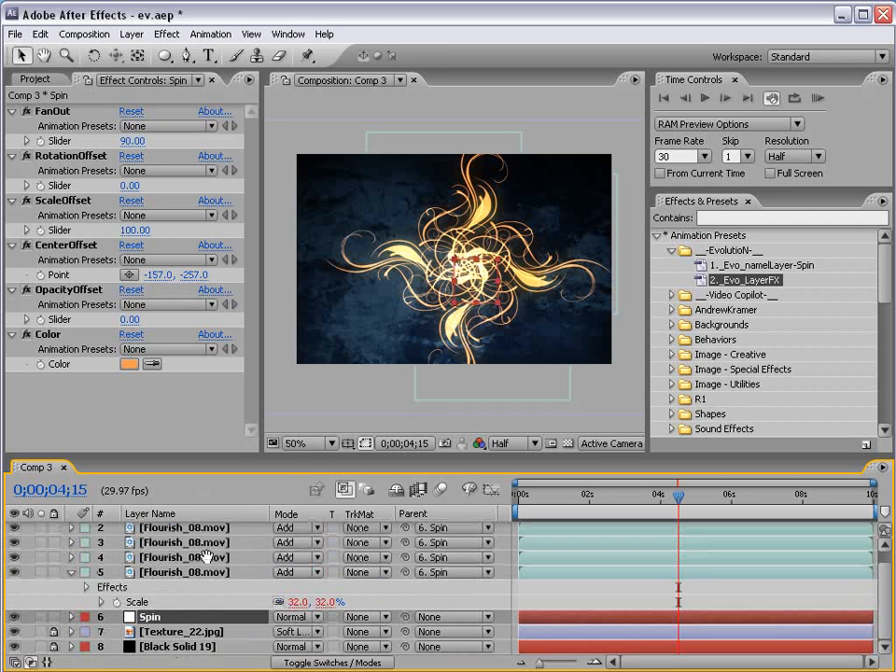
scroll(160, 551, up, 1)
click(158, 559)
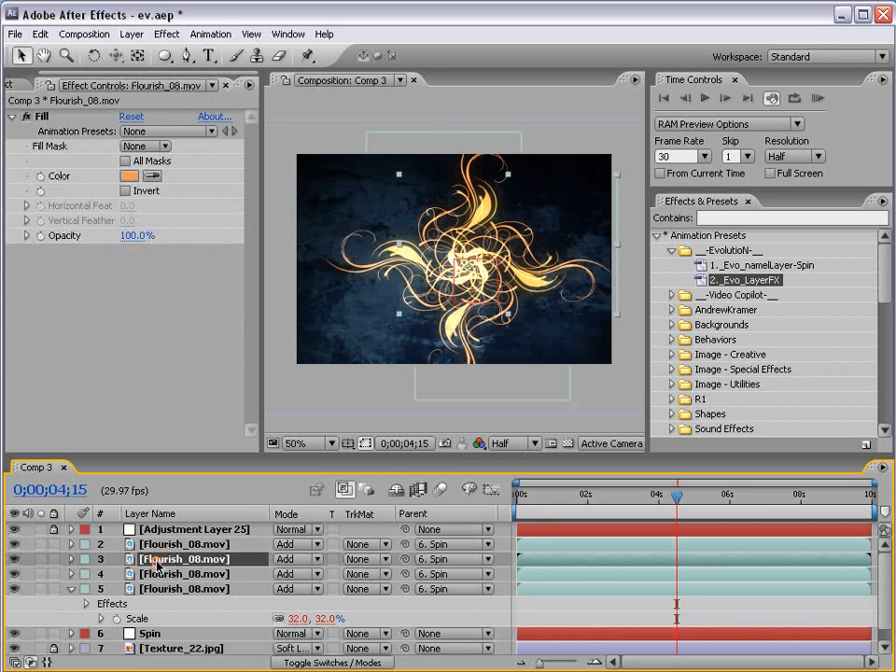
click(155, 549)
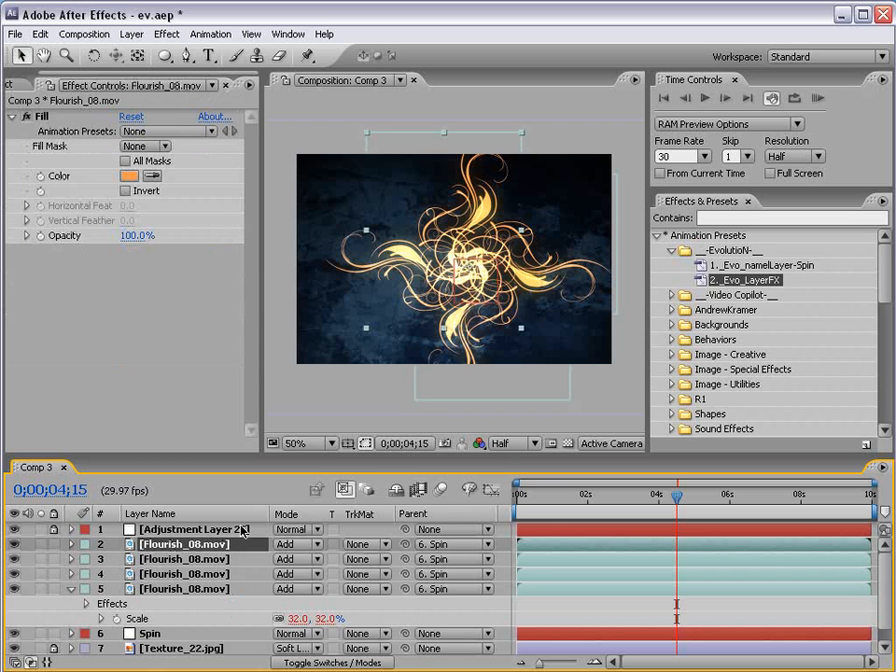
key(ctrl+d)
key(ctrl+d)
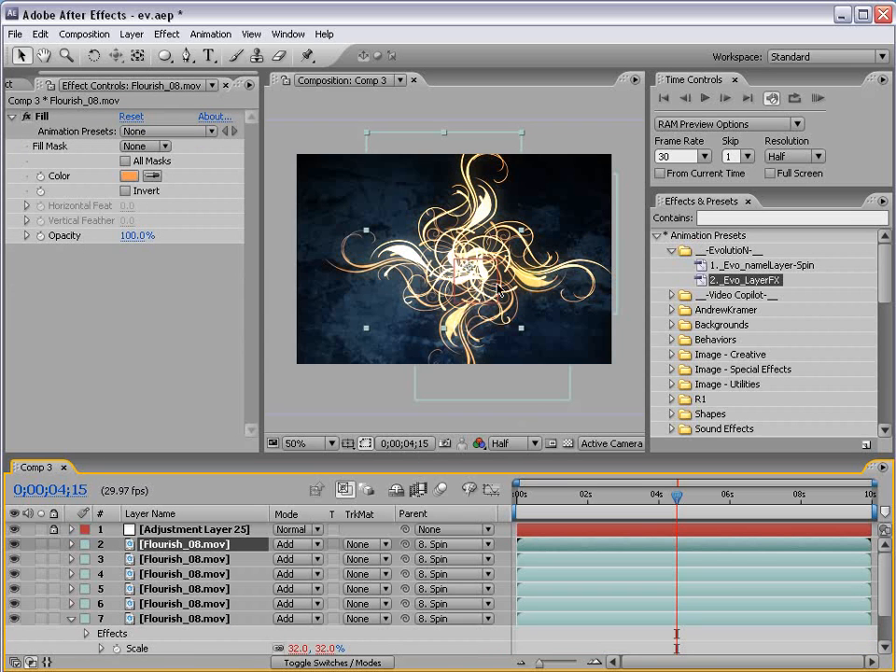
- Switch to the Calculator and divide 360 by 6 to find the angle between the flourishes
click(129, 177)
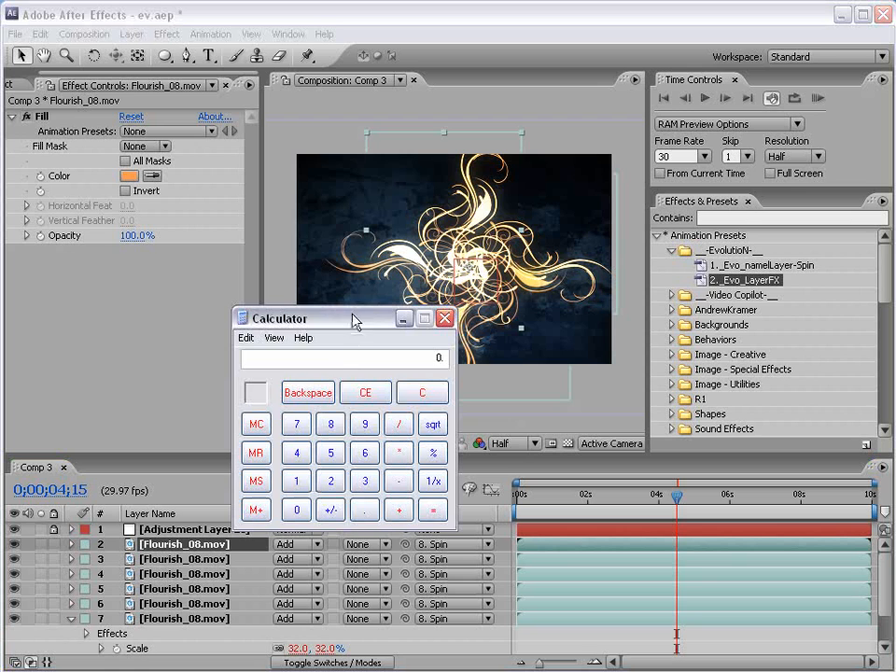
drag(356, 320, 330, 250)
click(341, 412)
click(342, 387)
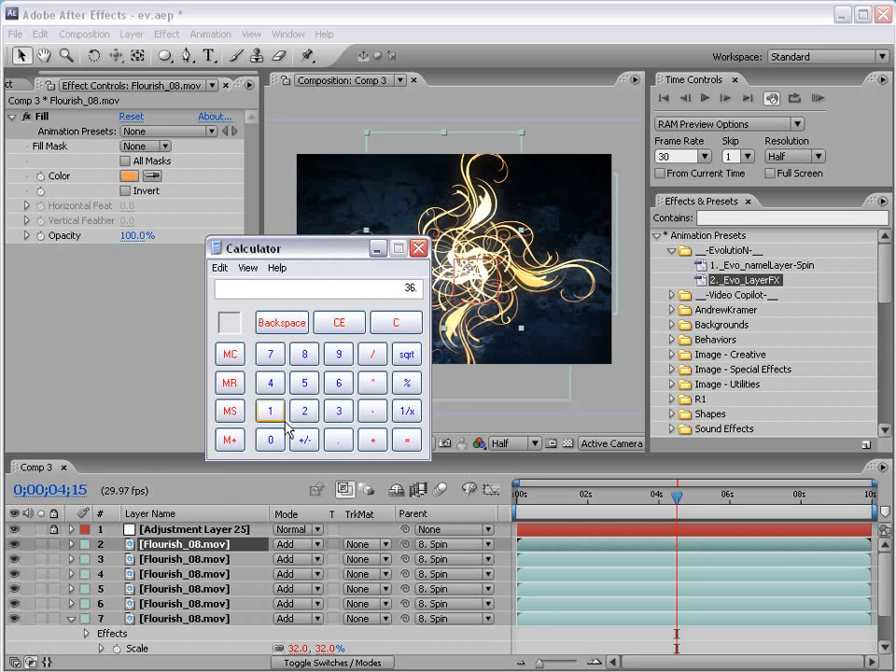
click(272, 439)
click(371, 356)
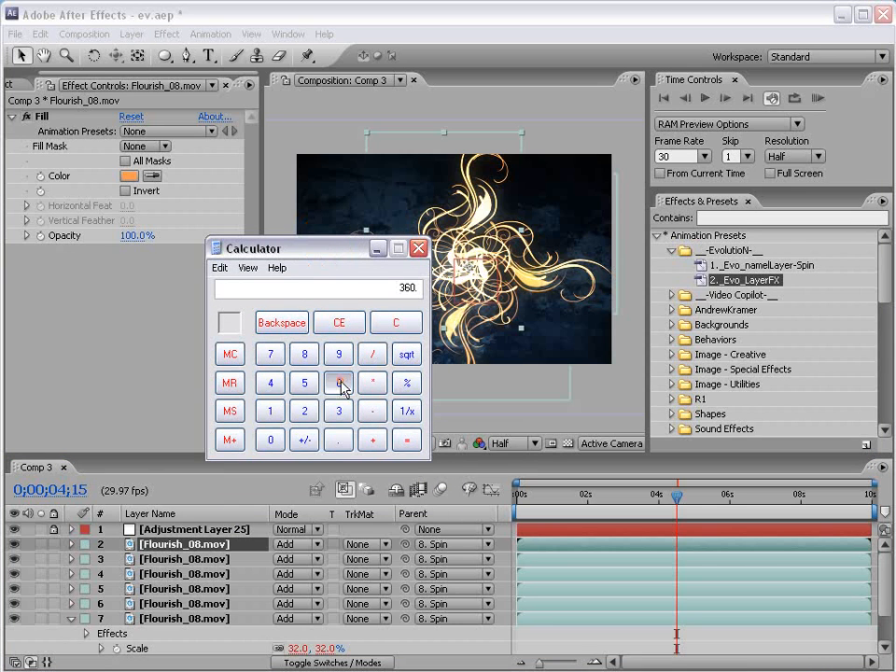
click(339, 383)
click(407, 439)
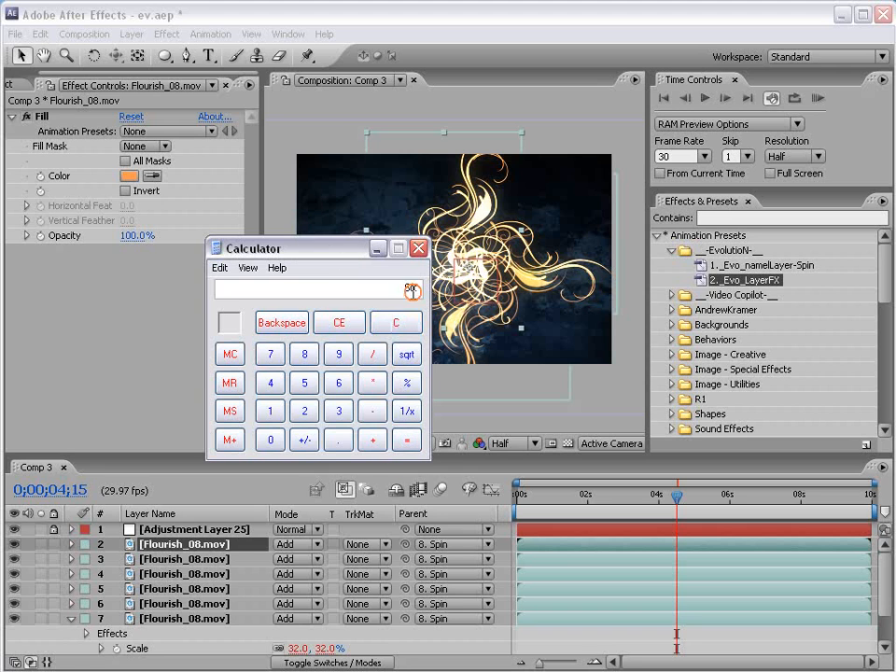
- Return to After Effects and set the Spin null's FanOut slider to 60
click(273, 632)
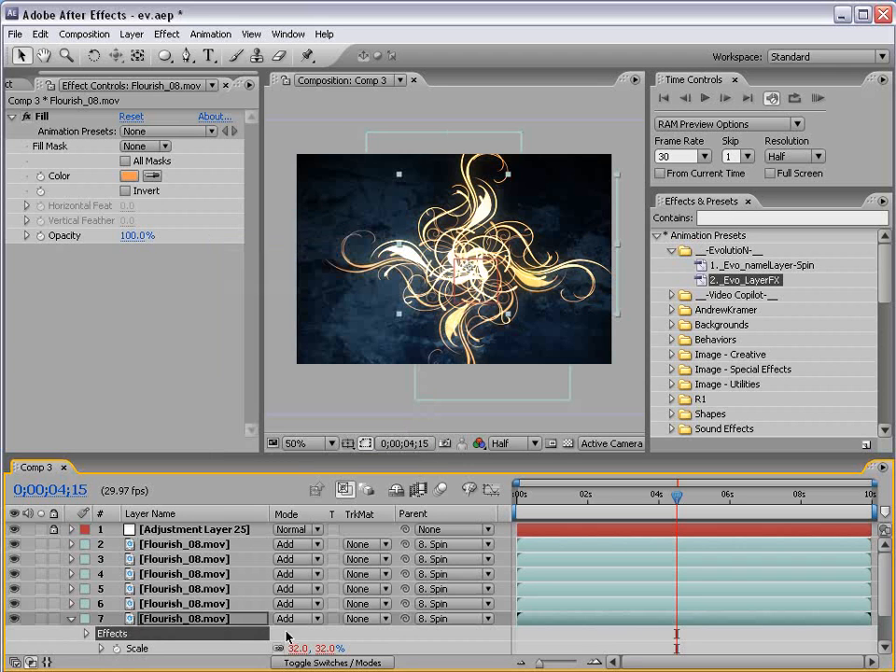
click(315, 633)
key(space)
drag(238, 626, 233, 608)
scroll(233, 608, down, 2)
click(169, 619)
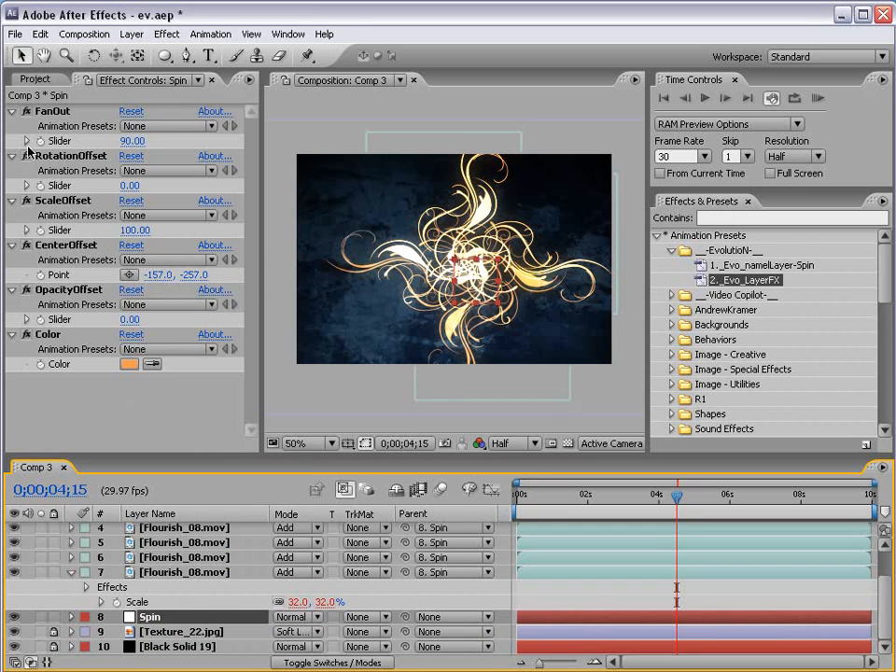
click(136, 141)
text(60)
key(Return)
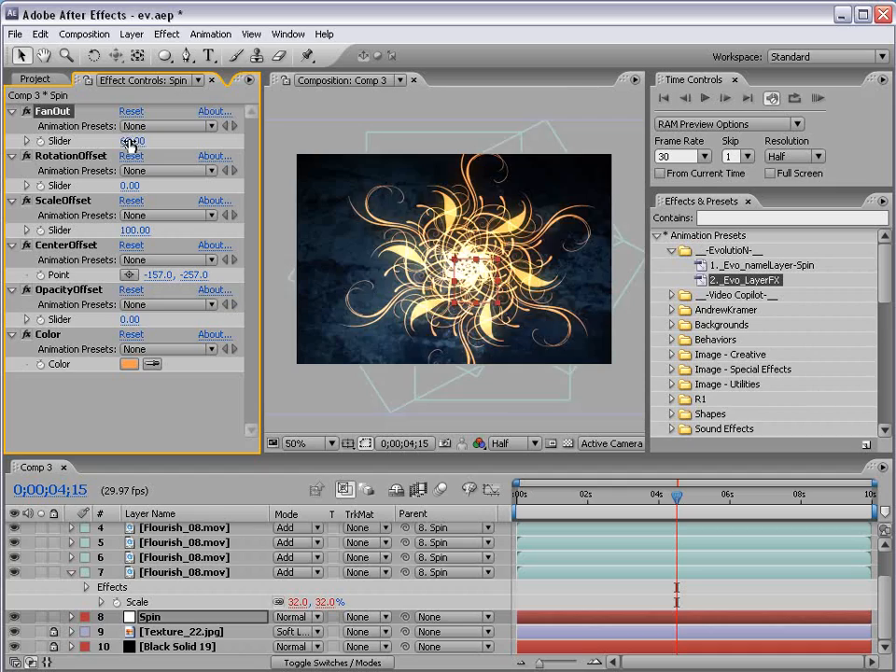
drag(124, 141, 164, 139)
click(135, 141)
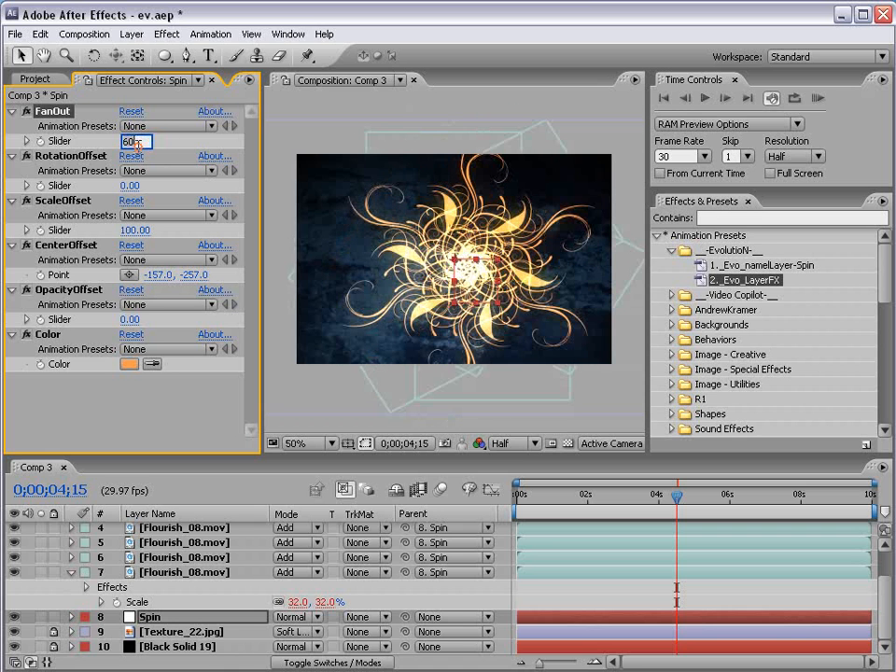
click(547, 600)
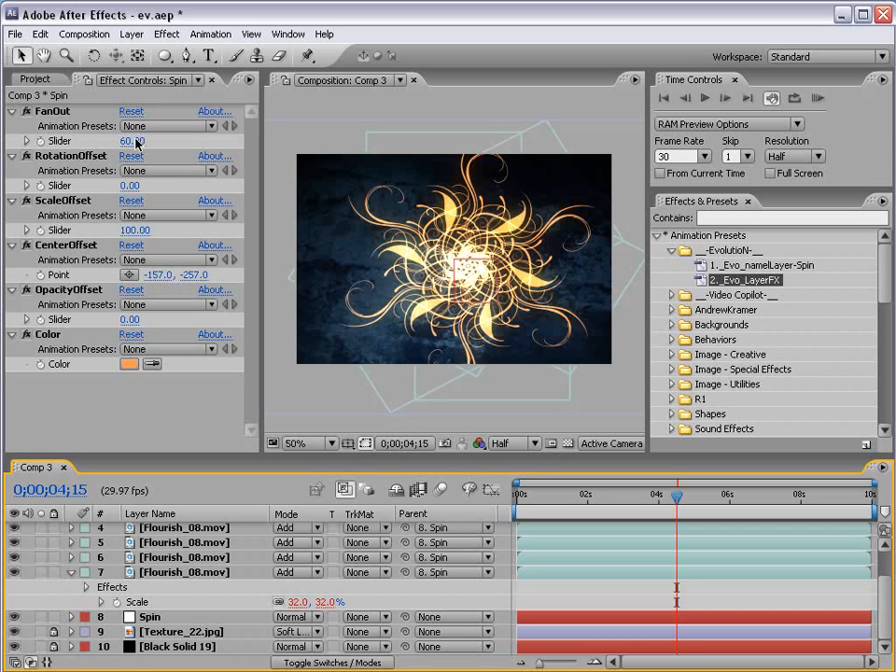
- Try out the Spin null's RotationOffset, returning it to 0, and reduce its ScaleOffset slider to 86
click(47, 157)
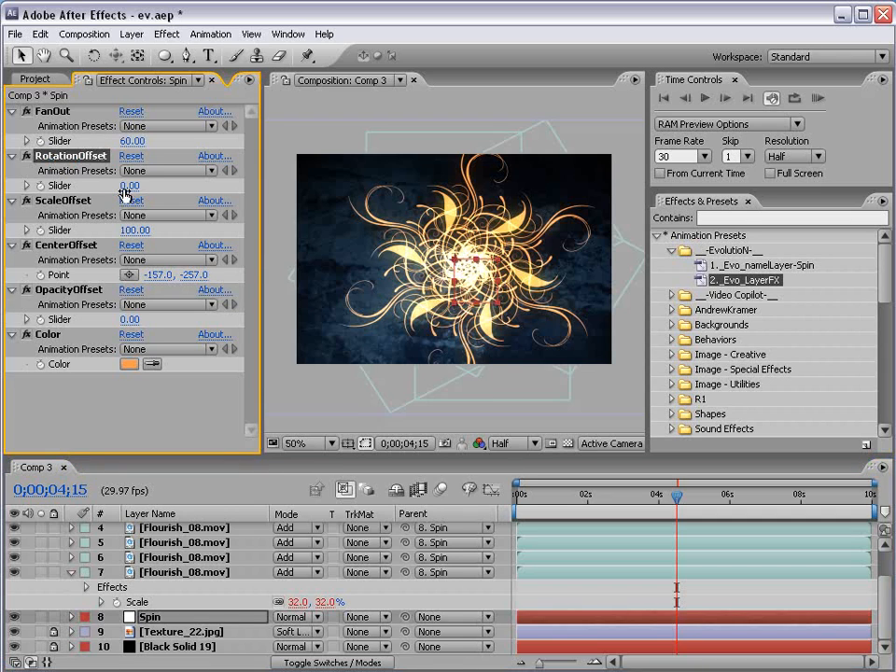
drag(131, 185, 149, 182)
click(84, 199)
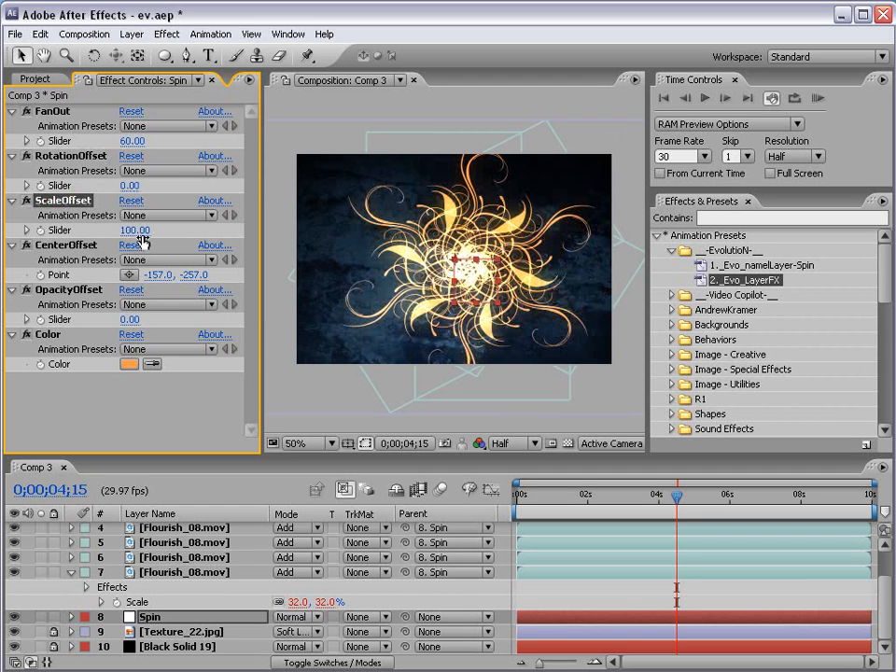
mouse_move(134, 230)
mouse_down()
mouse_move(118, 231)
mouse_move(131, 233)
mouse_up()
click(609, 574)
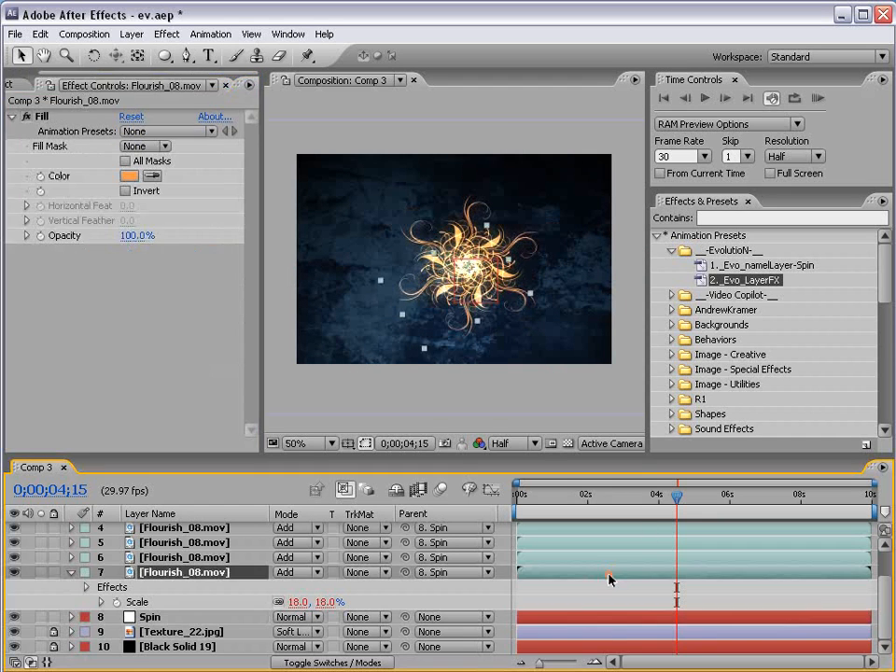
- Switch the Comp 3 preview to Full resolution and inspect the flourishes in a maximized composition view
key(grave)
key(grave)
click(505, 499)
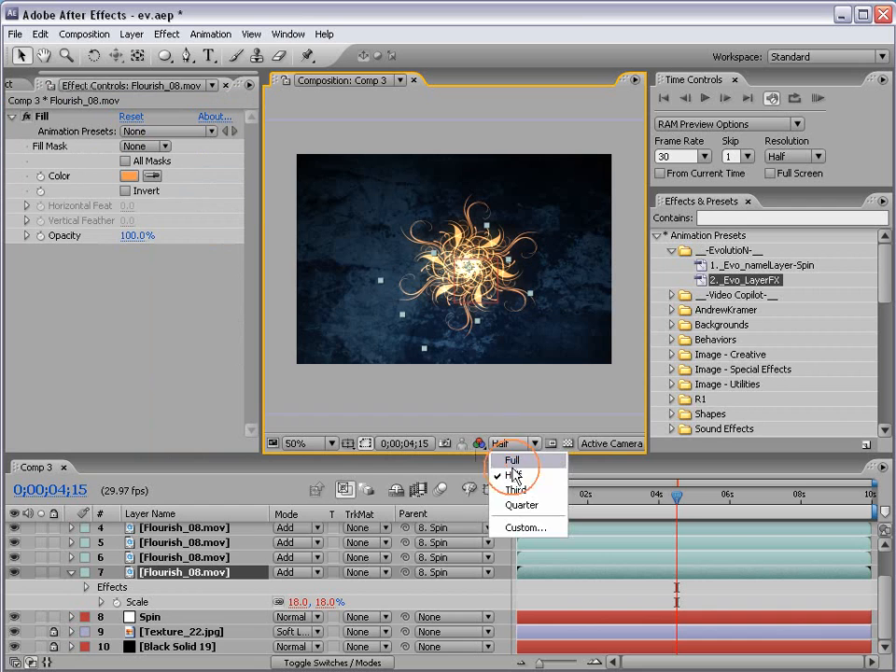
click(512, 459)
drag(490, 507, 489, 458)
key(grave)
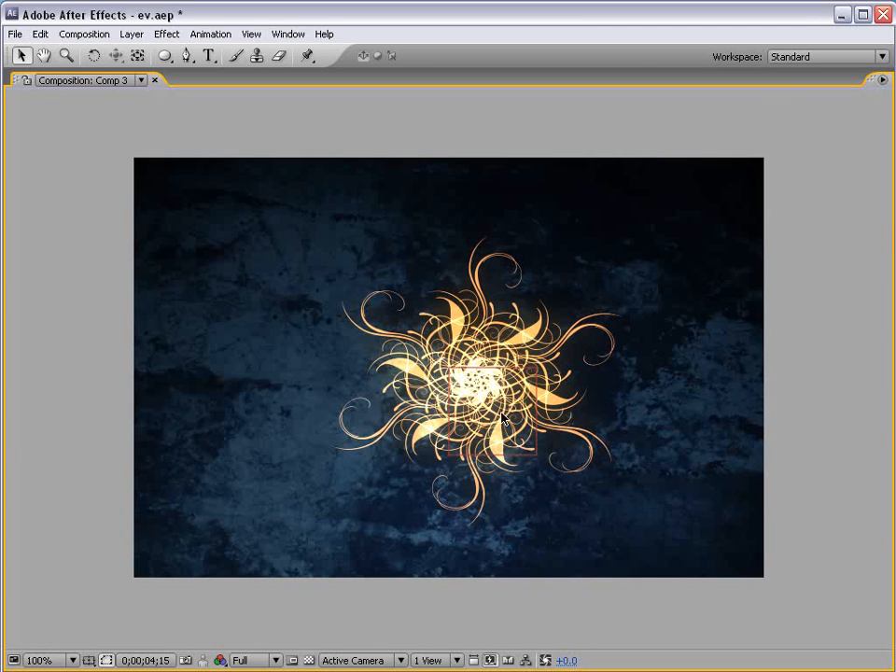
key(grave)
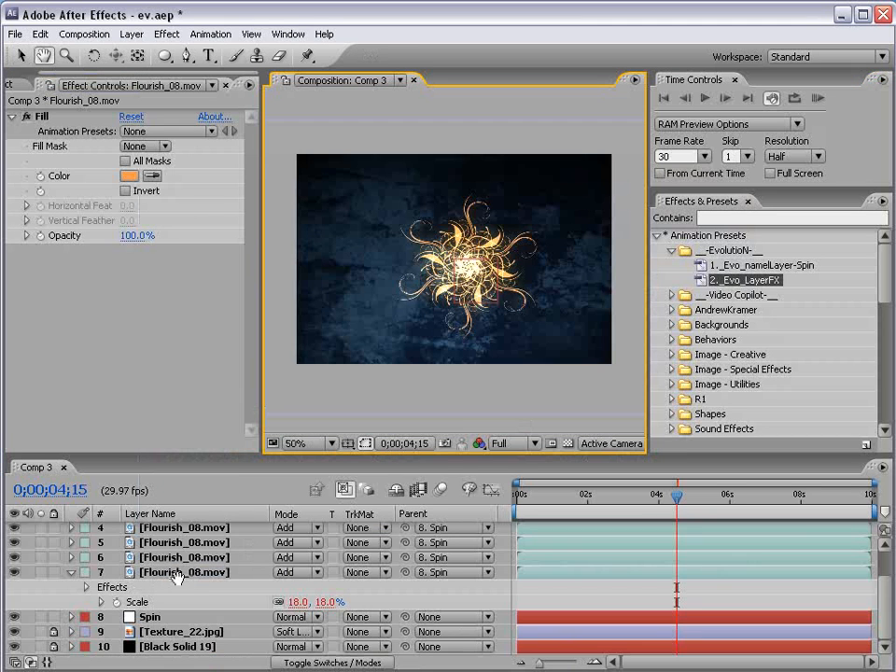
- Try an OpacityOffset of -43 on the Spin null and set it back to 0
click(171, 621)
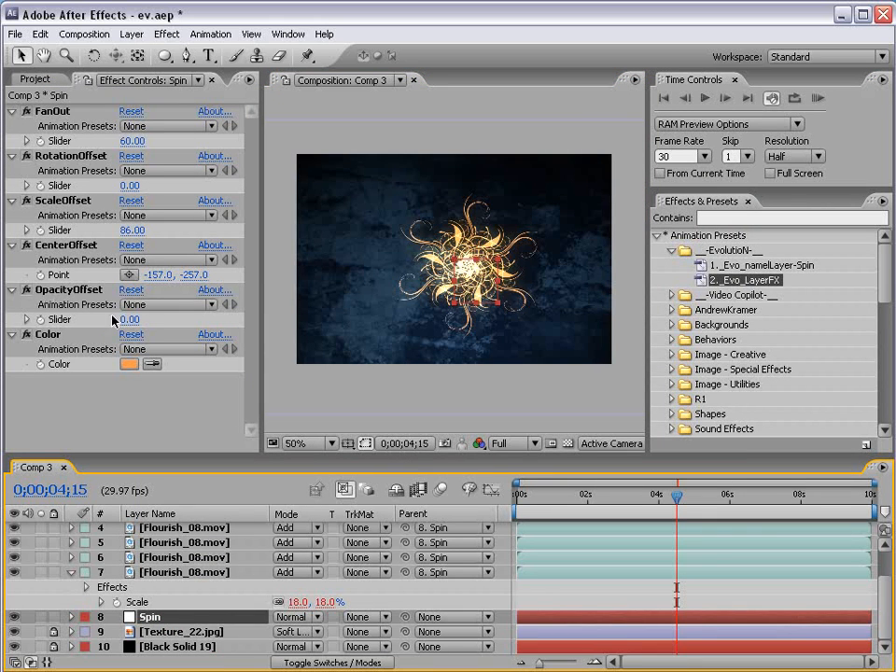
drag(129, 320, 151, 338)
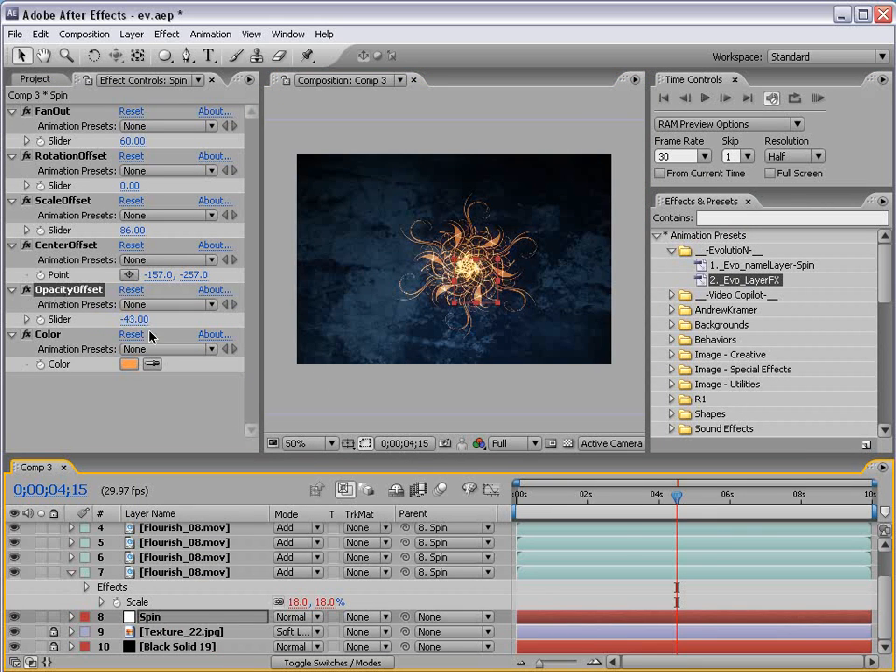
key(period)
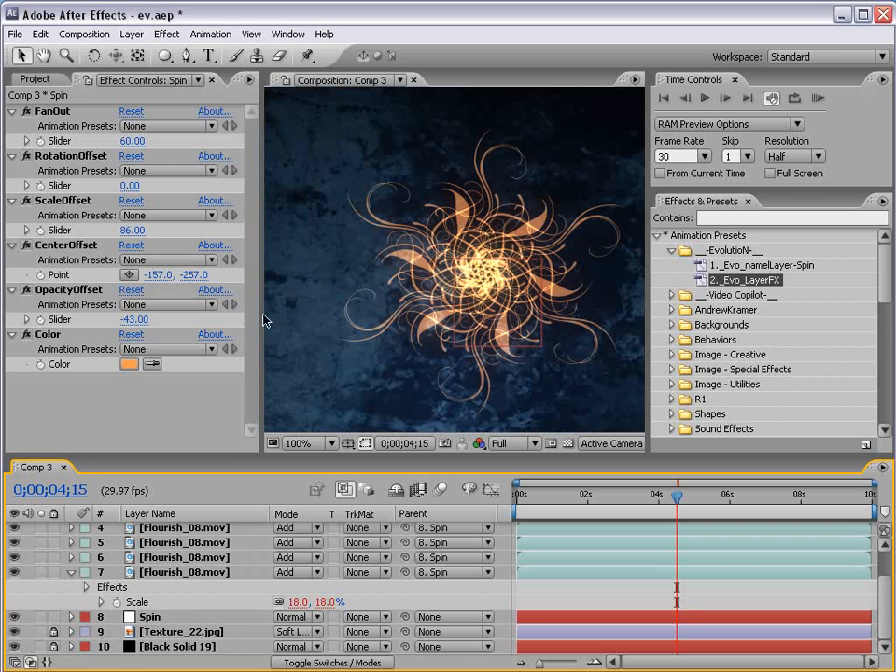
click(132, 319)
text(0)
key(Return)
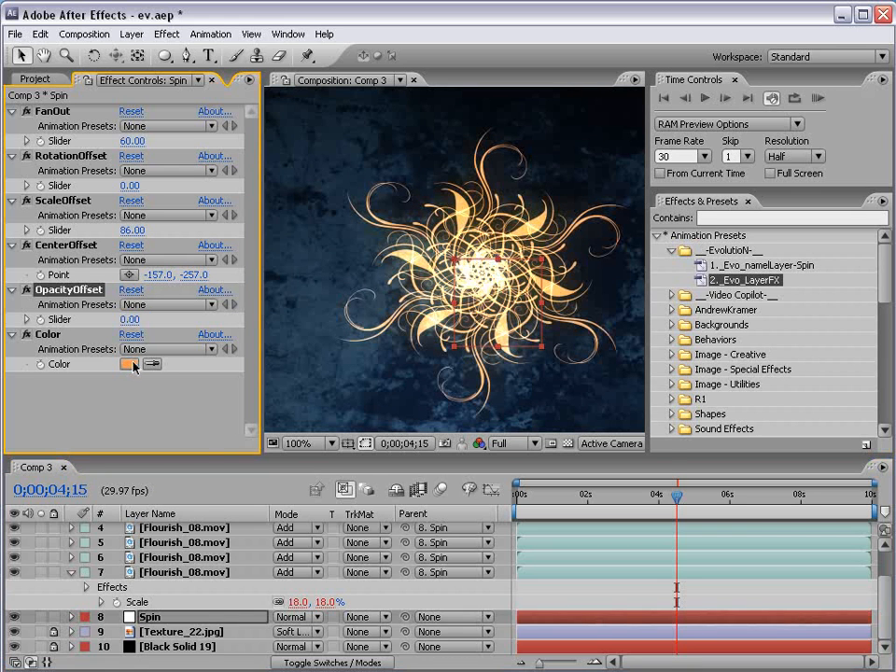
- Recolor the flourishes bright purple with the Spin null's Color control and inspect the result in a maximized view
click(129, 364)
click(472, 540)
drag(473, 554, 473, 502)
mouse_move(374, 504)
mouse_down()
mouse_move(375, 527)
mouse_move(377, 449)
mouse_move(454, 489)
mouse_move(445, 495)
mouse_up()
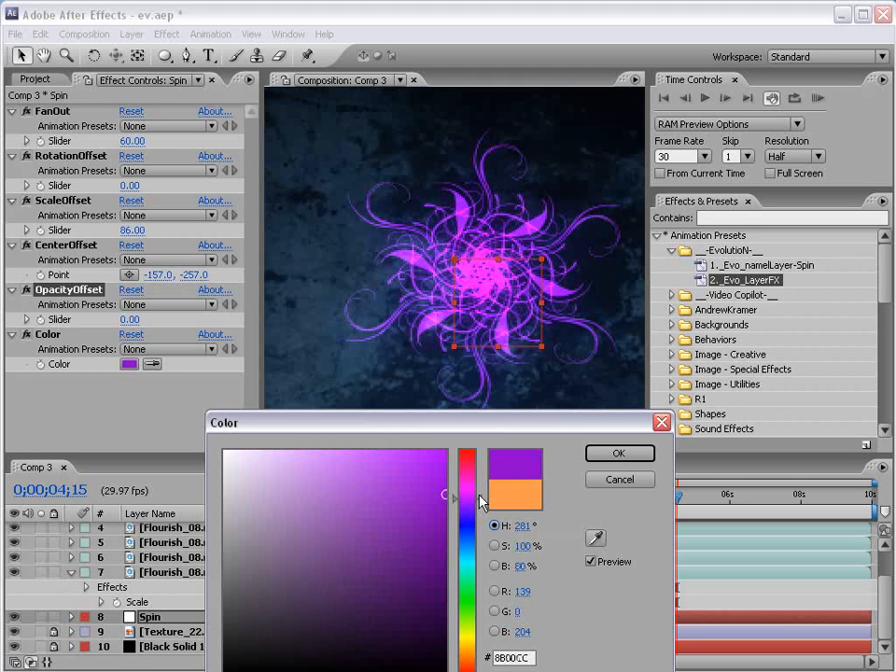
mouse_move(380, 476)
mouse_down()
mouse_move(361, 439)
mouse_move(390, 446)
mouse_move(377, 455)
mouse_up()
click(616, 454)
key(grave)
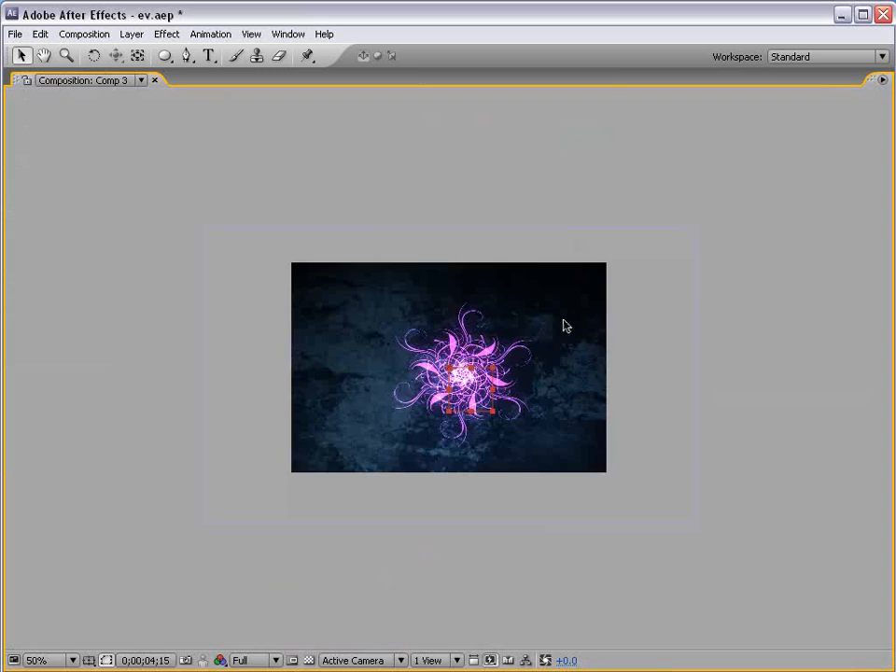
key(period)
key(grave)
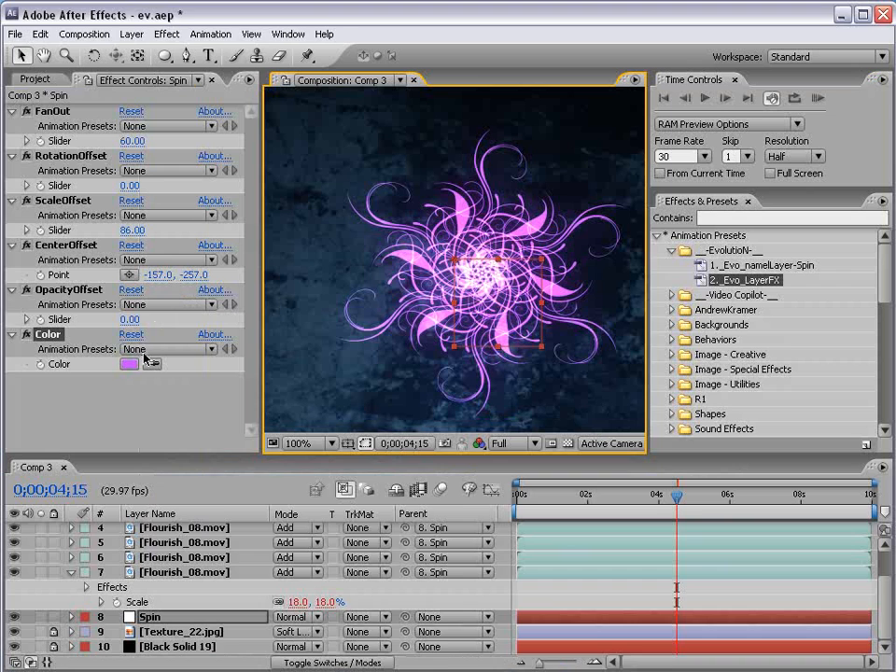
- Change the Spin null's Color control to light blue and collapse the bottom Flourish_08.mov layer's properties
click(130, 365)
drag(485, 530, 476, 541)
click(631, 452)
click(441, 609)
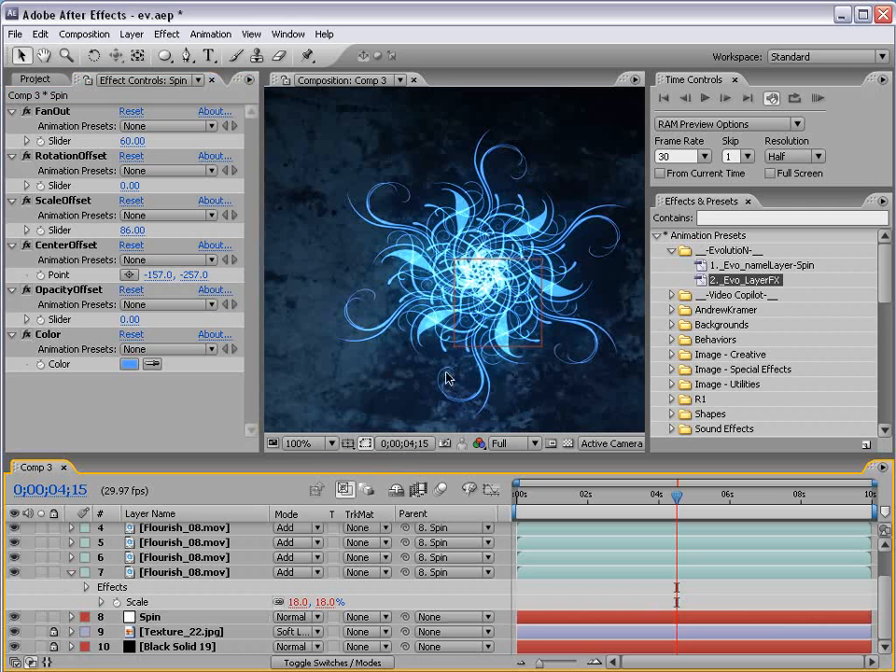
key(ctrl+alt+y)
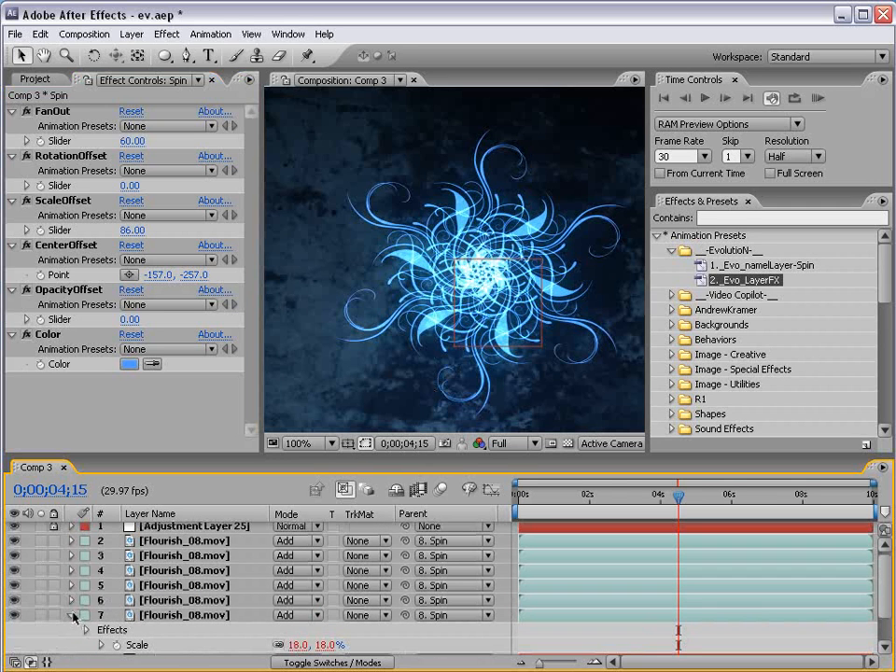
click(72, 616)
key(space)
drag(560, 321, 525, 308)
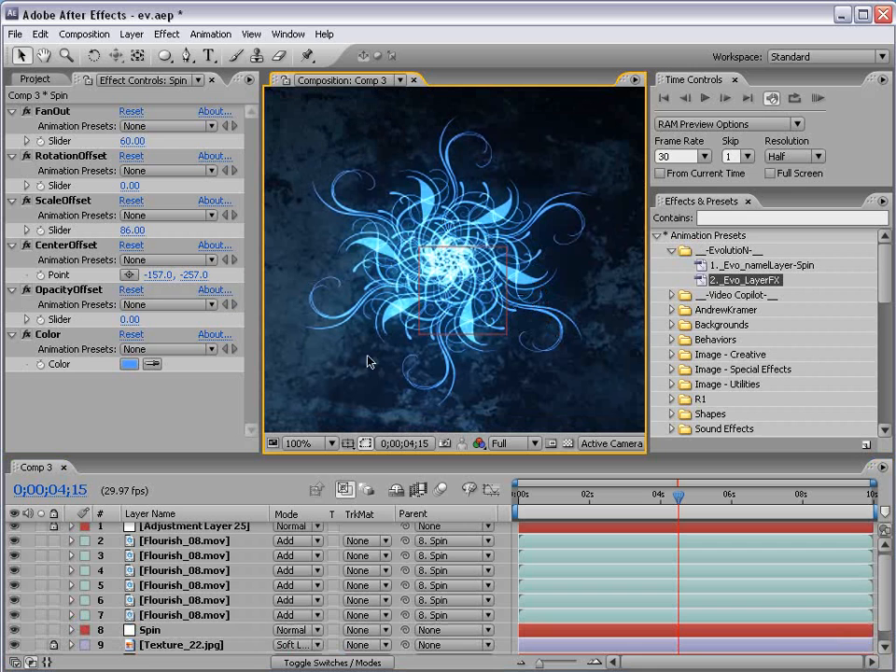
- Scale Flourish_08.mov layers 2, 4 and 6 down to 22% with the Spin null's ScaleOffset at 95, and preview the animation
click(157, 541)
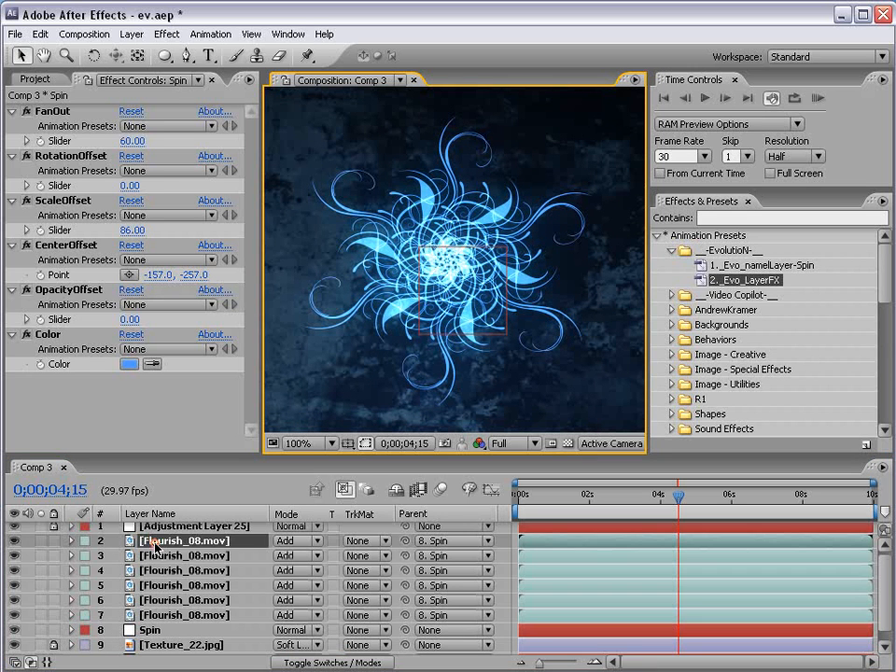
ctrl+click(154, 571)
ctrl+click(149, 600)
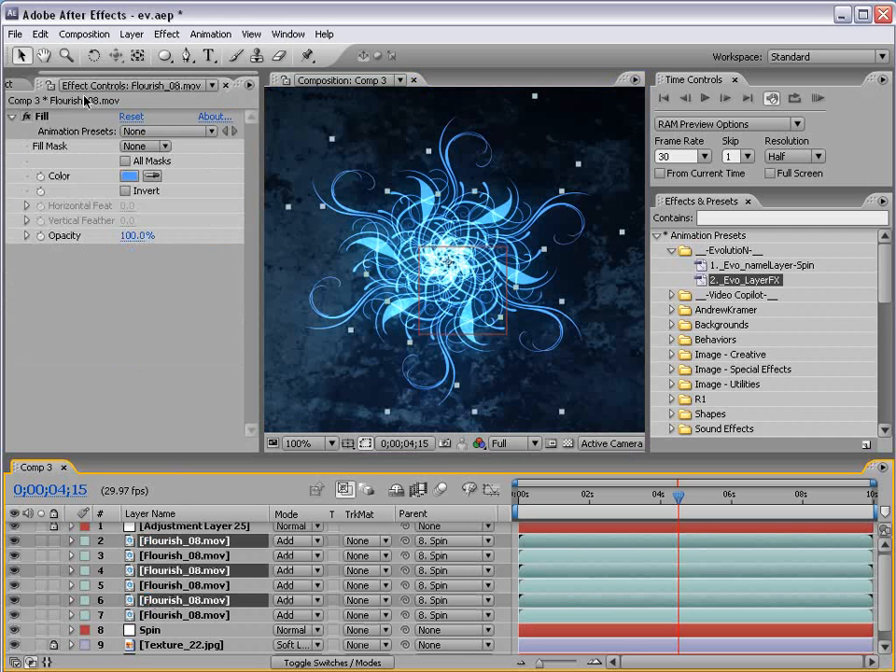
drag(248, 457, 243, 402)
key(s)
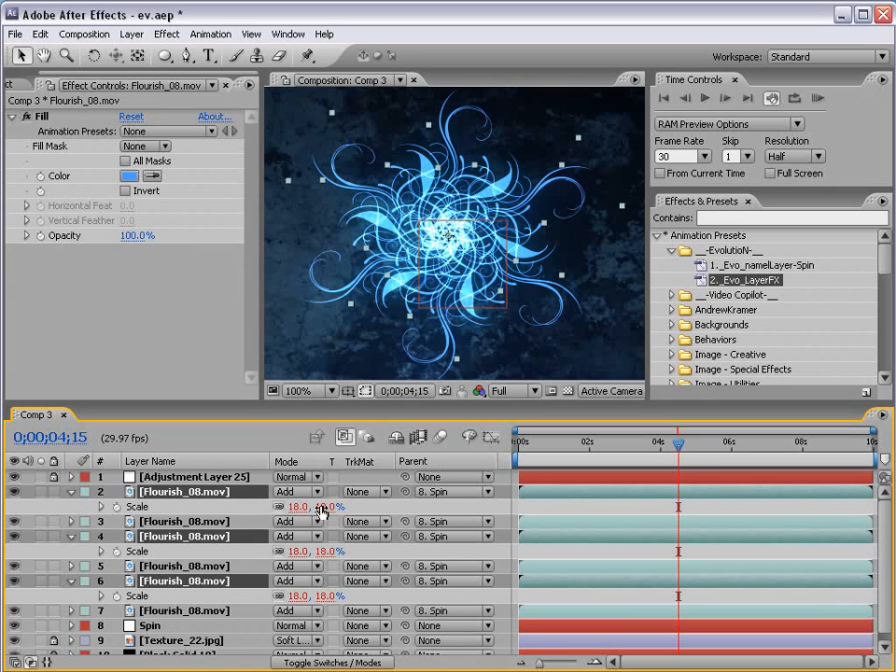
drag(327, 506, 303, 499)
key(KP_0)
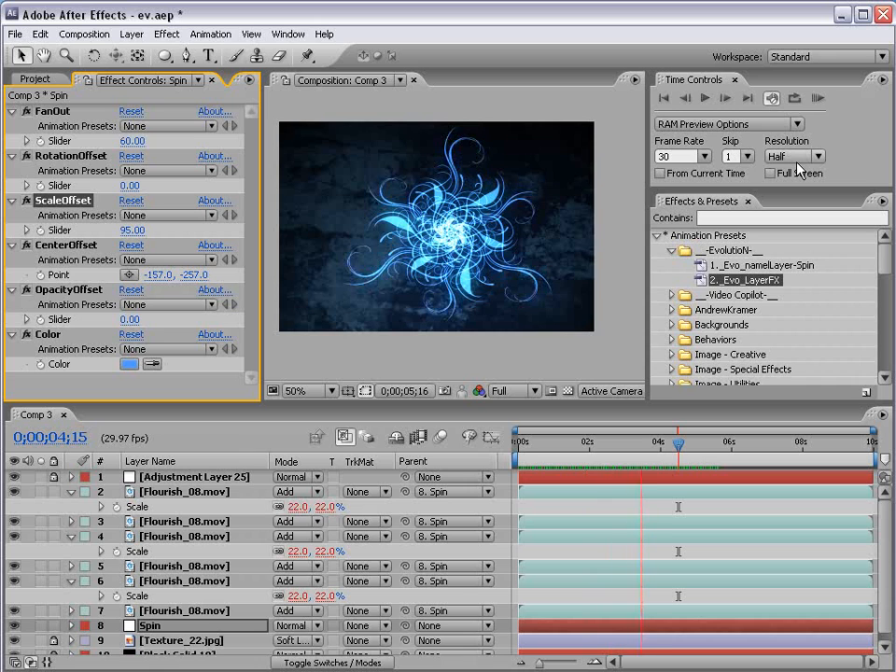
key(space)
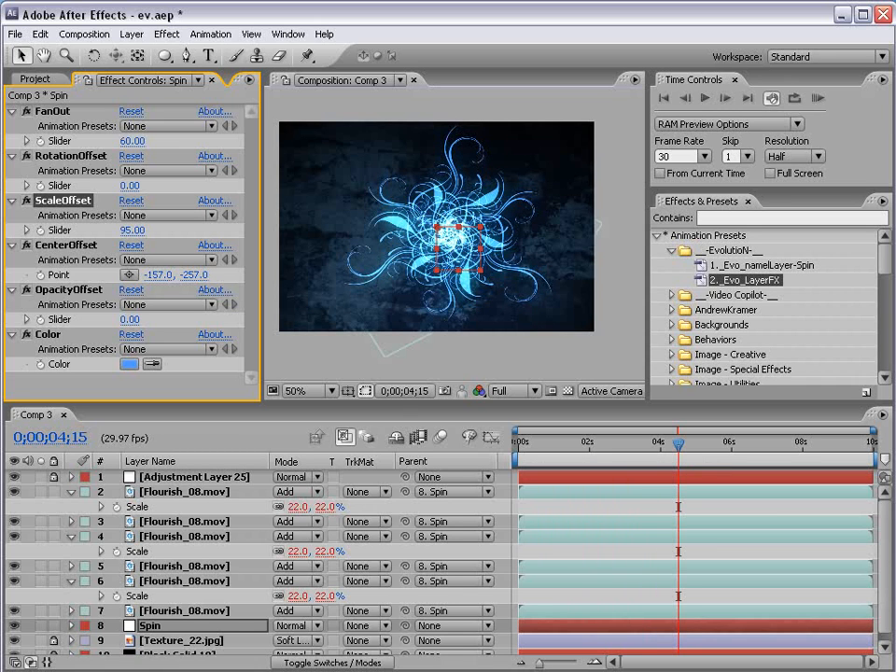
- Lower the Spin null's FanOut slider to 27 and delete Flourish_08.mov layers 2 through 6, keeping only the bottom one
click(149, 631)
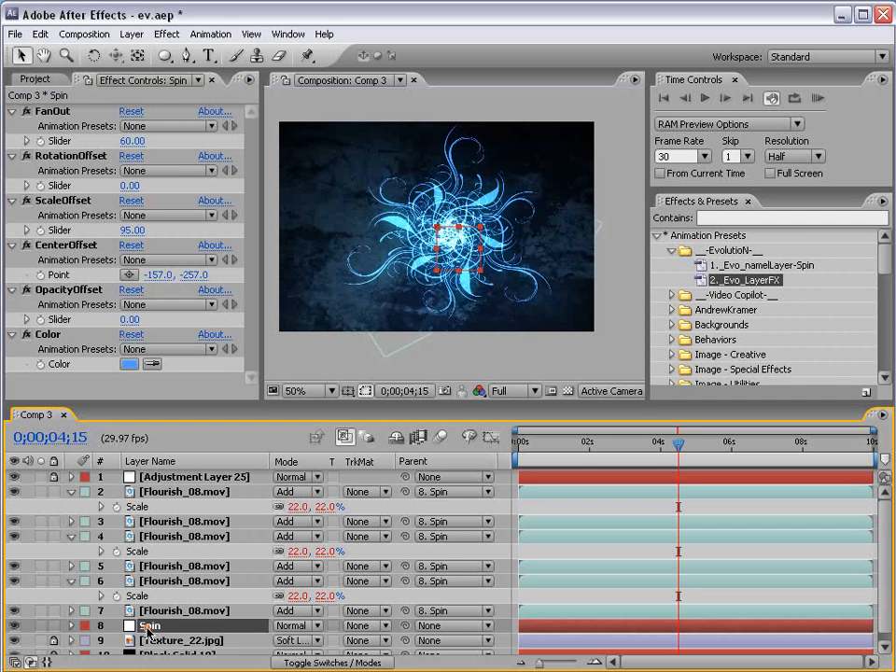
drag(137, 140, 105, 140)
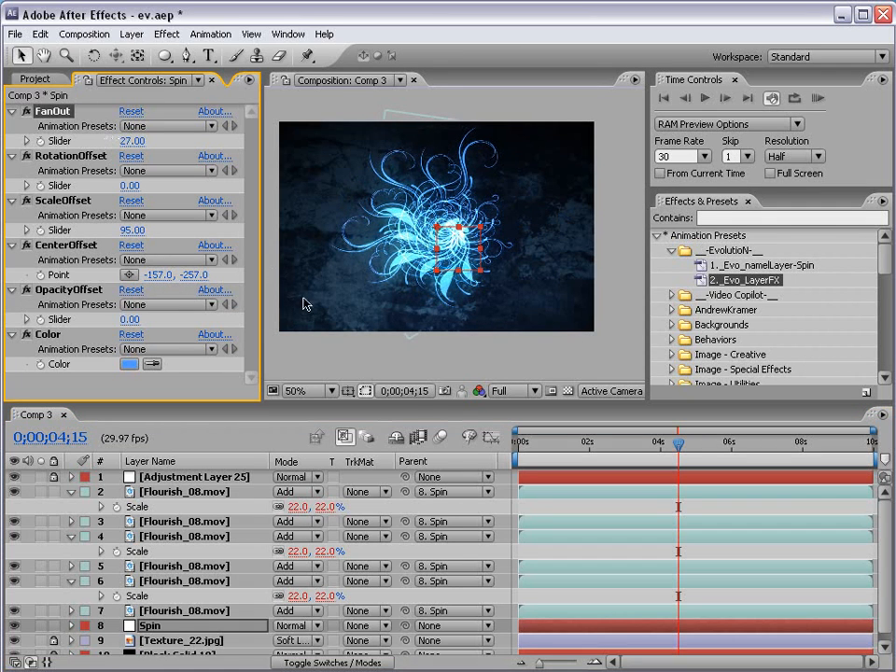
click(234, 490)
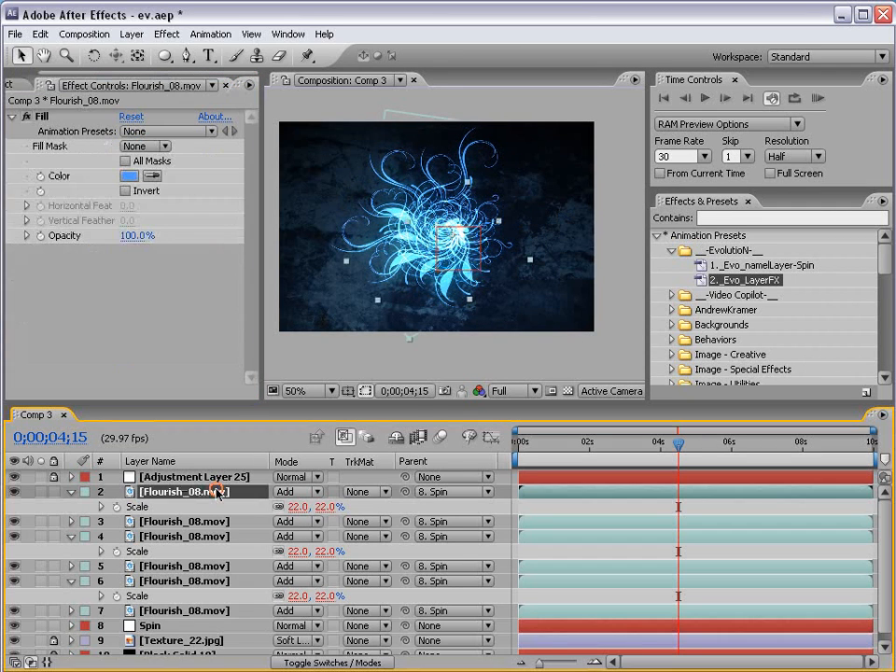
shift+click(171, 582)
key(Delete)
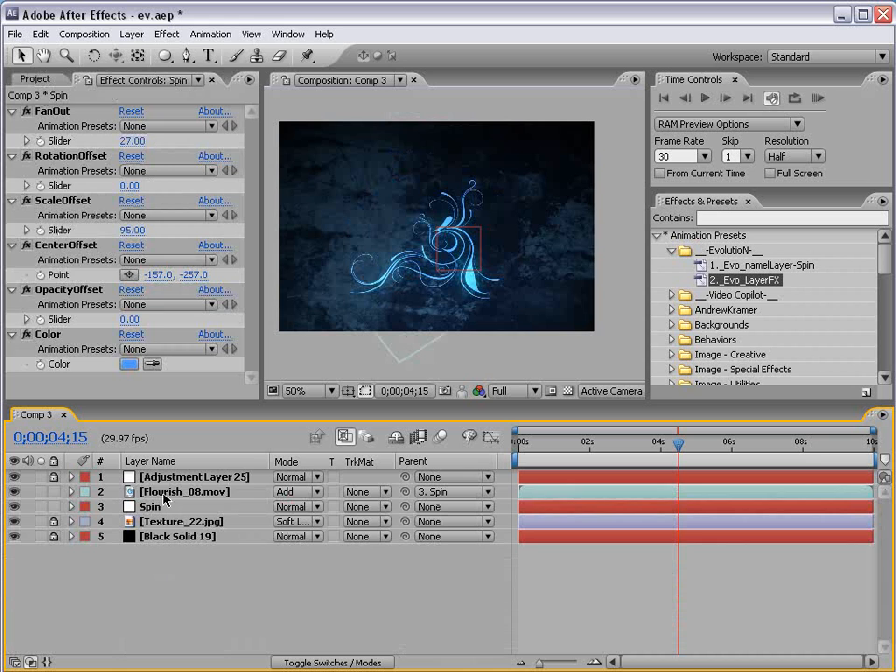
- Pre-compose the remaining flourish layer as Flourish_08.mov Comp 1, leaving all attributes in Comp 3
click(169, 493)
scroll(492, 297, up, 2)
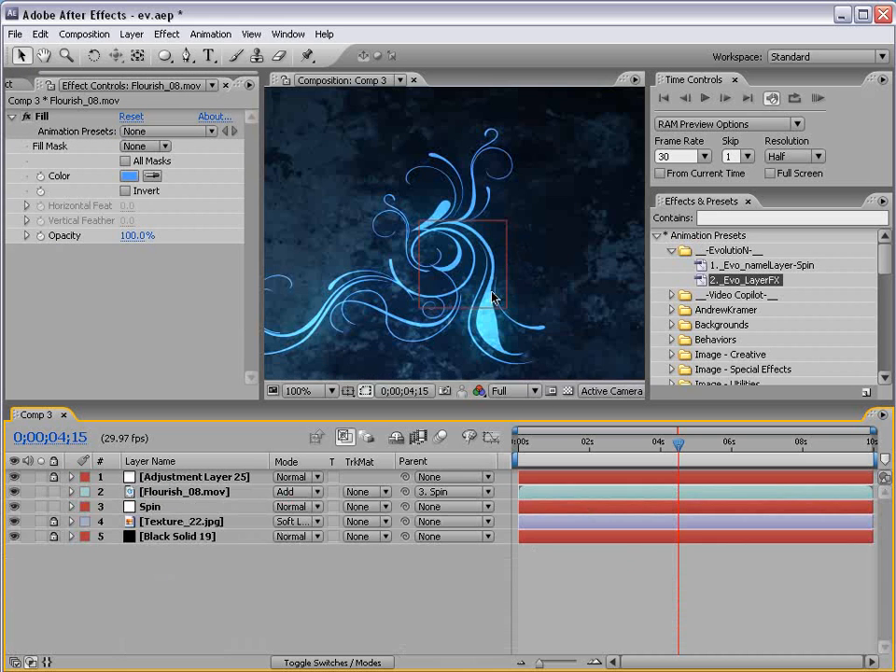
scroll(418, 303, down, 2)
click(197, 497)
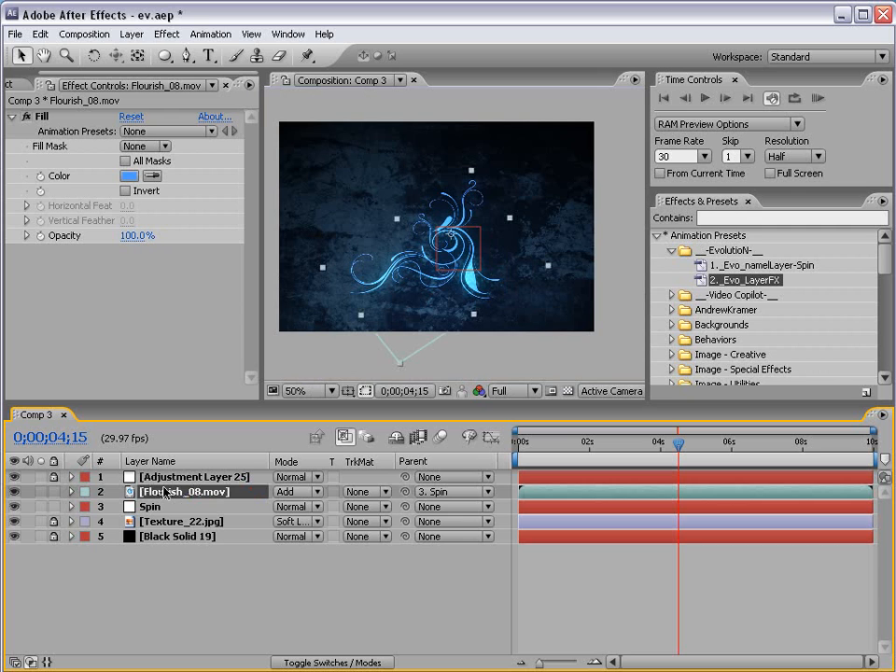
click(131, 35)
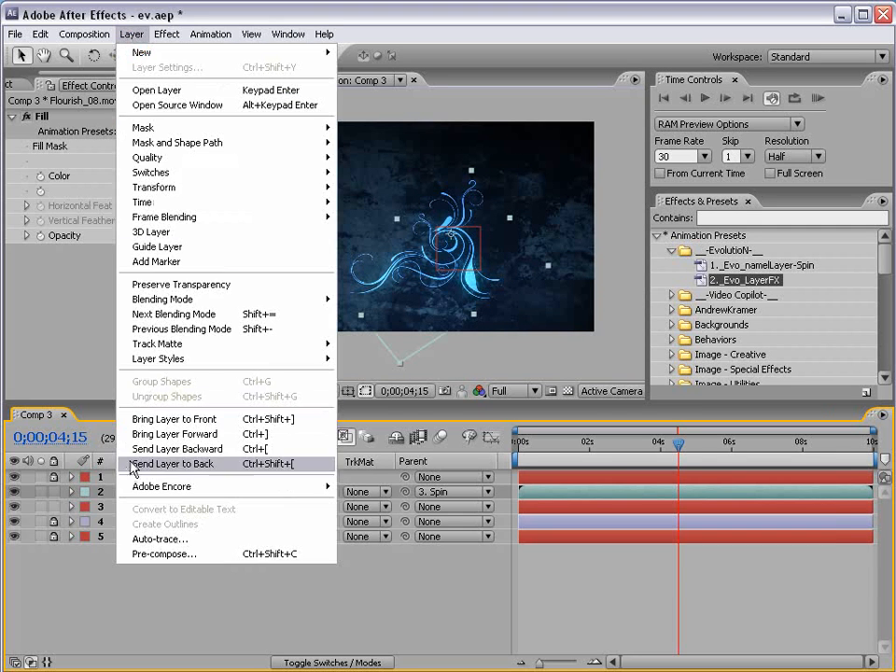
click(140, 552)
drag(569, 477, 377, 375)
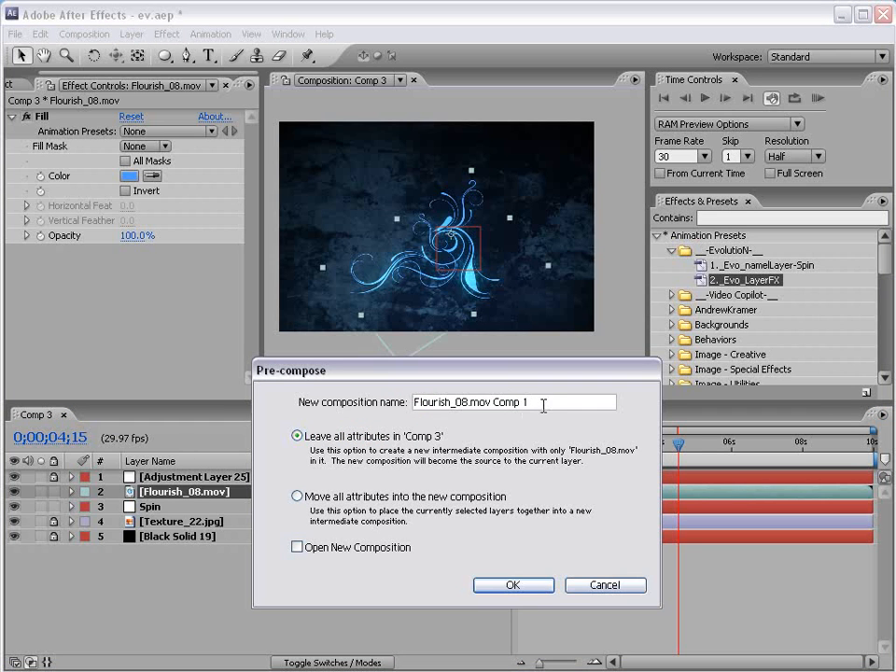
click(509, 585)
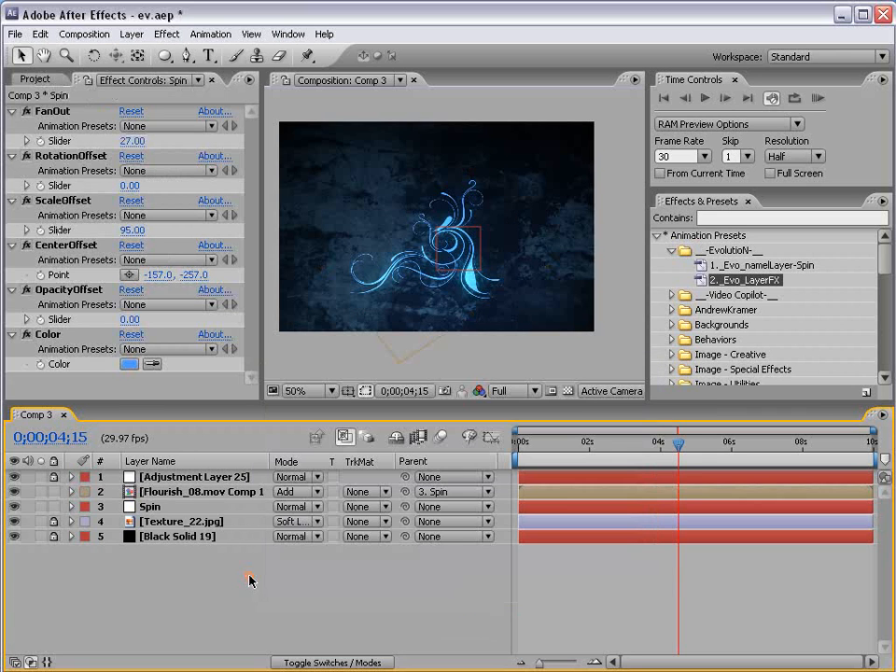
- Duplicate the Flourish_08.mov Comp 1 layer three times to get four flourishes
click(174, 492)
key(ctrl+d)
key(ctrl+d)
key(ctrl+d)
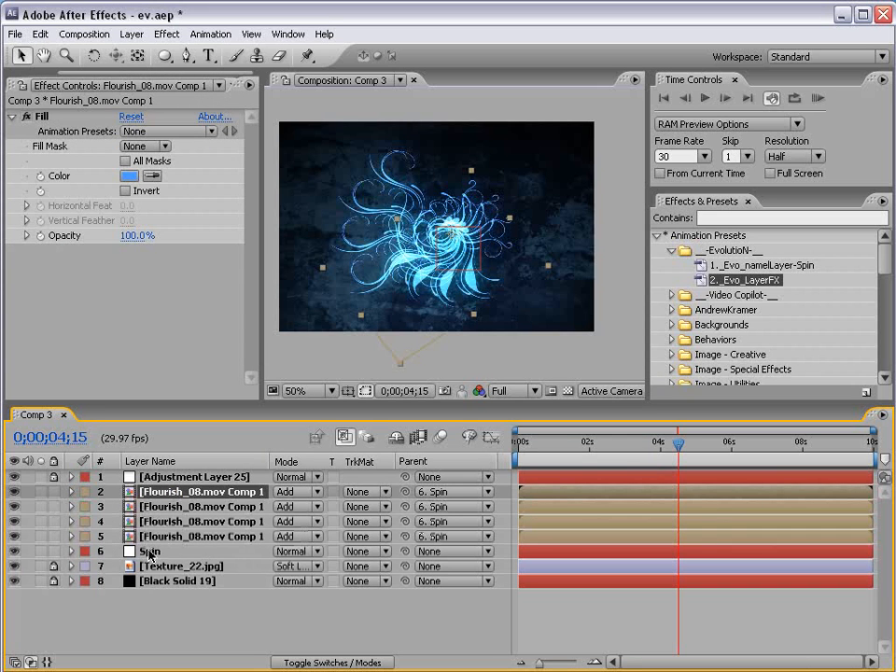
- Set the Spin null's FanOut slider to 90 to spread the four flourishes evenly
click(150, 553)
click(135, 141)
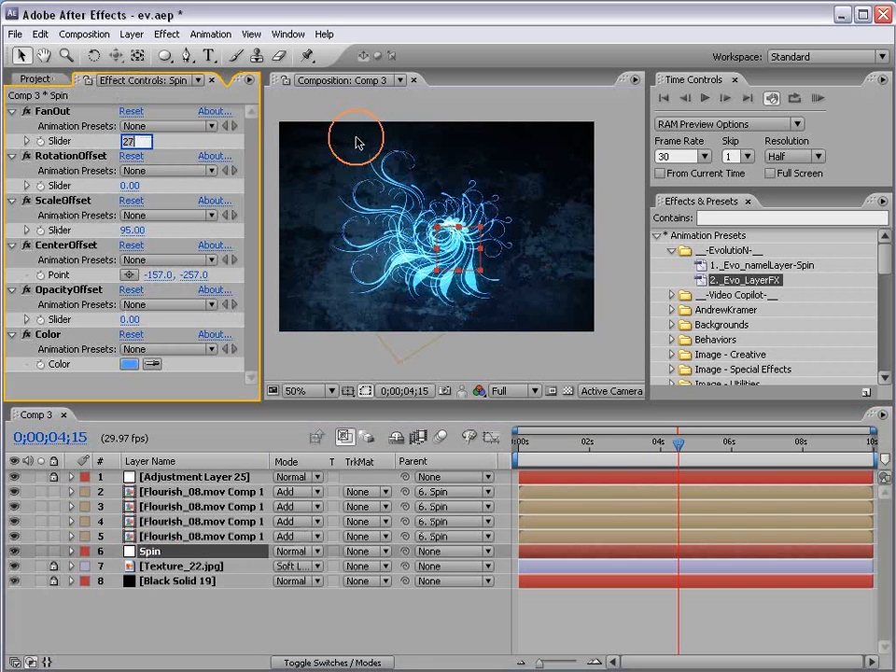
text(90)
key(Return)
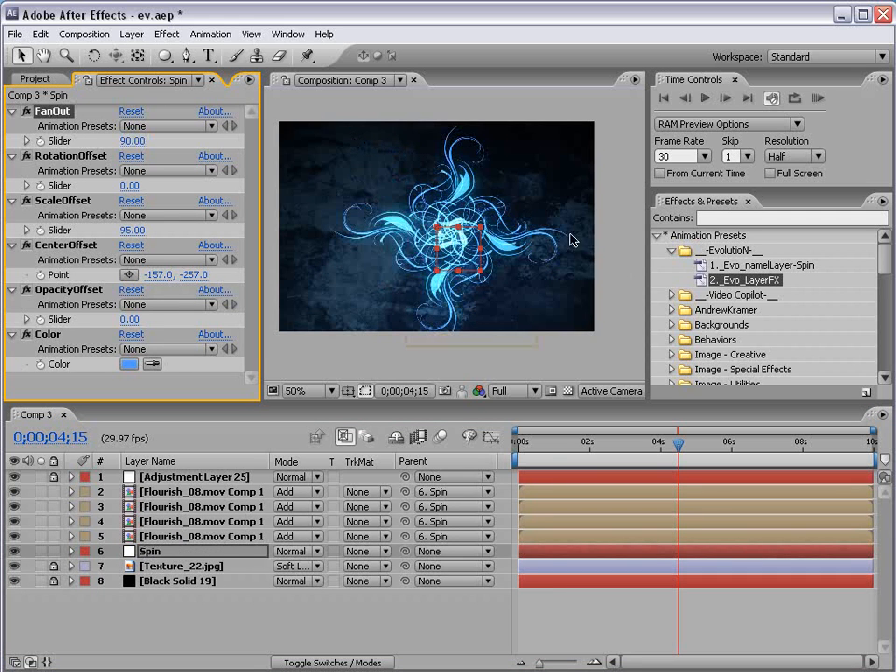
- Open Flourish_08.mov Comp 1 from Comp 3 and RAM preview how the flourish grows over time
drag(630, 449, 616, 476)
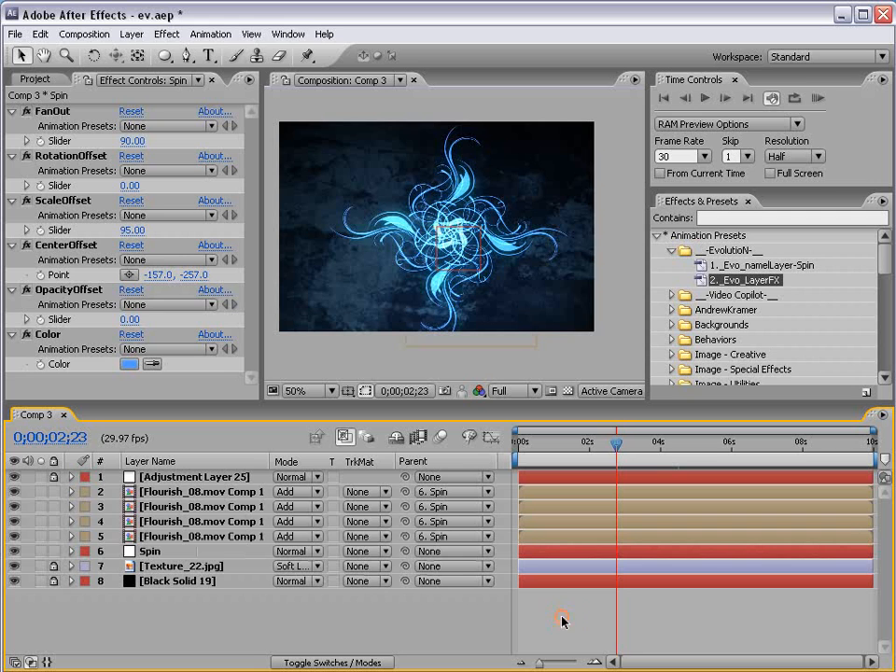
double_click(178, 495)
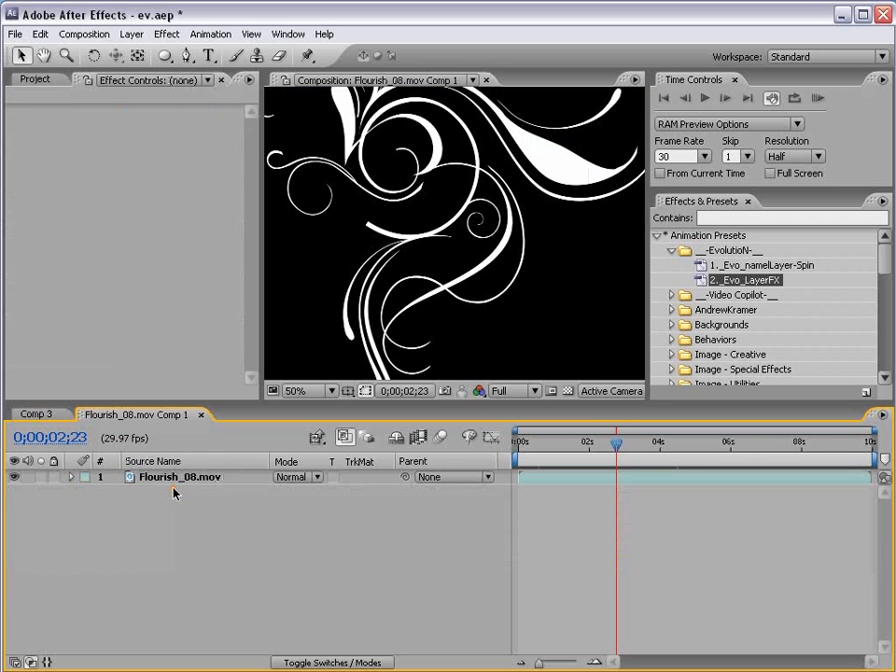
click(37, 414)
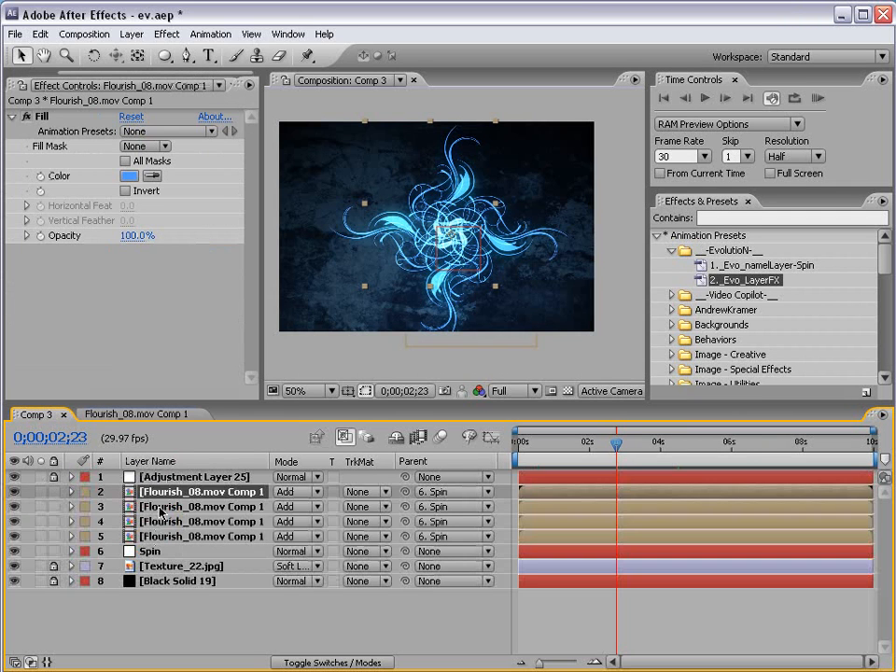
click(112, 413)
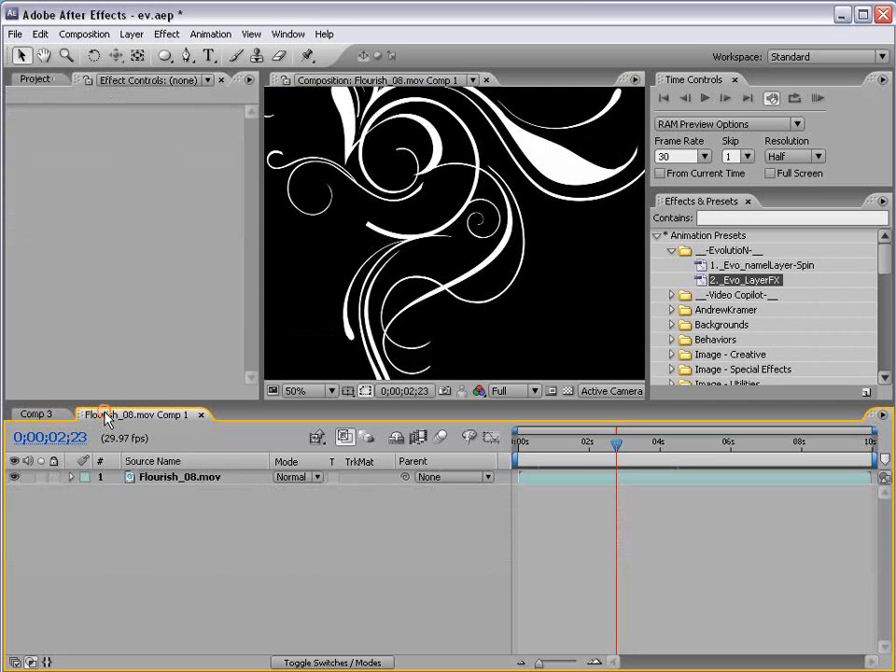
click(154, 477)
scroll(511, 239, down, 1)
key(grave)
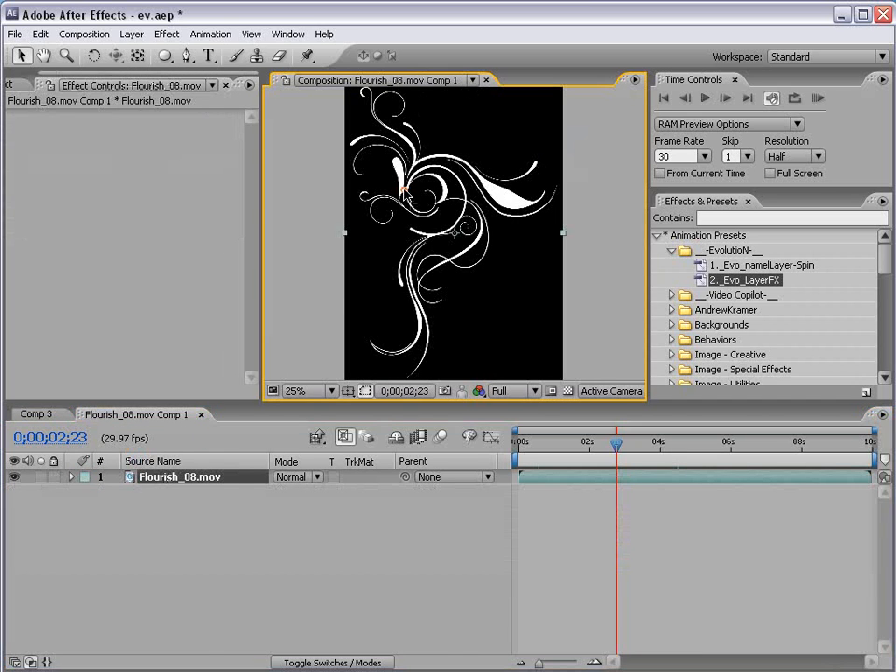
key(grave)
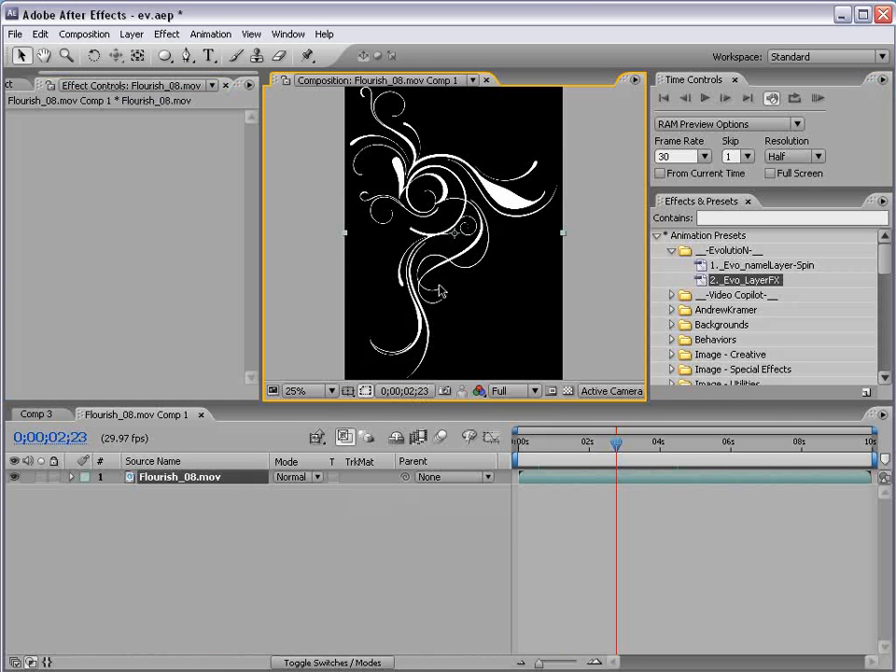
key(KP_0)
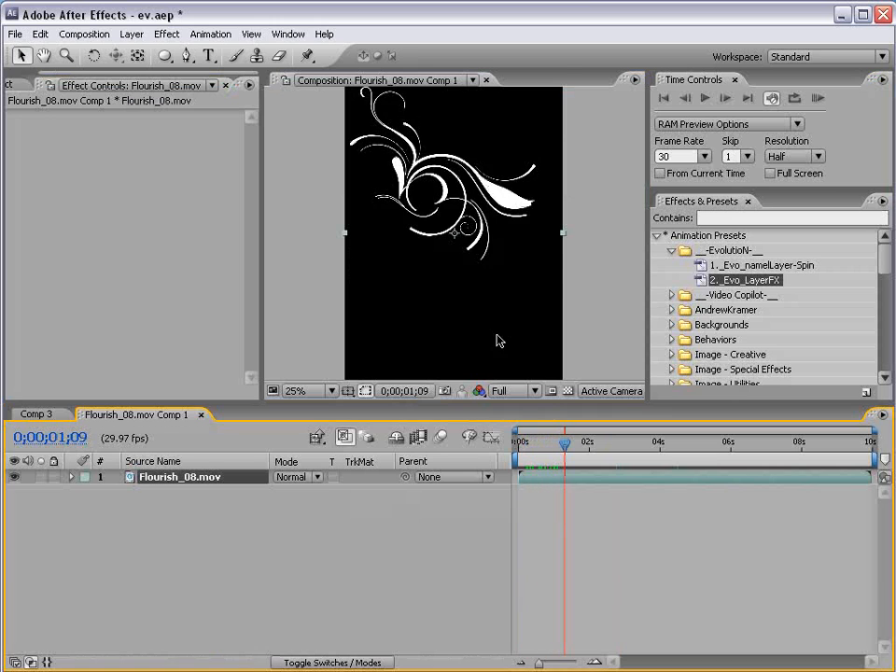
drag(432, 184, 456, 236)
- At 0;00;05;08, begin a Pen tool mask on the Flourish_08.mov layer, tracing curved points along the outer edge of the large central curl
drag(567, 447, 706, 443)
key(grave)
drag(506, 440, 462, 367)
scroll(499, 349, up, 2)
drag(460, 308, 461, 332)
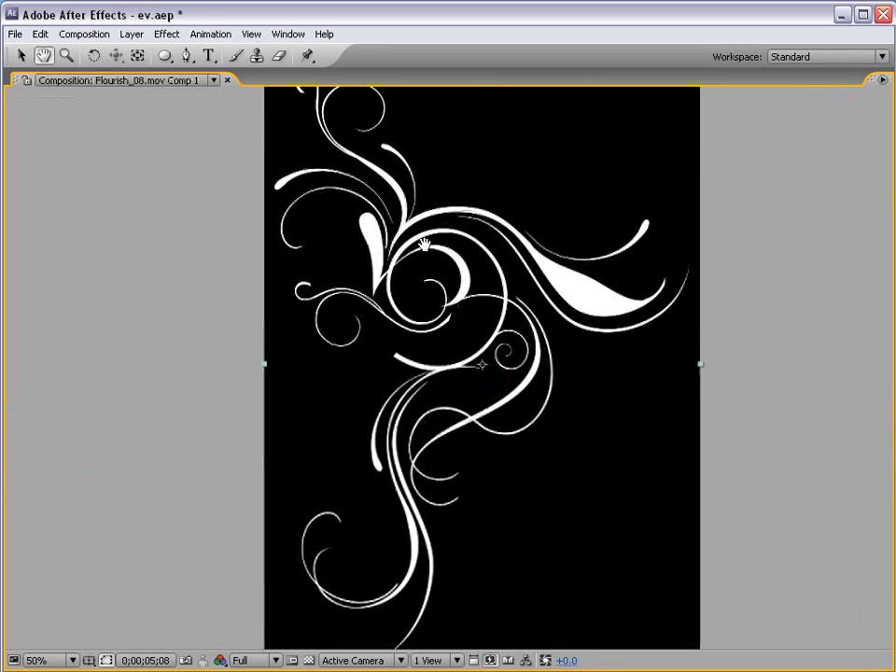
drag(426, 243, 437, 291)
click(187, 55)
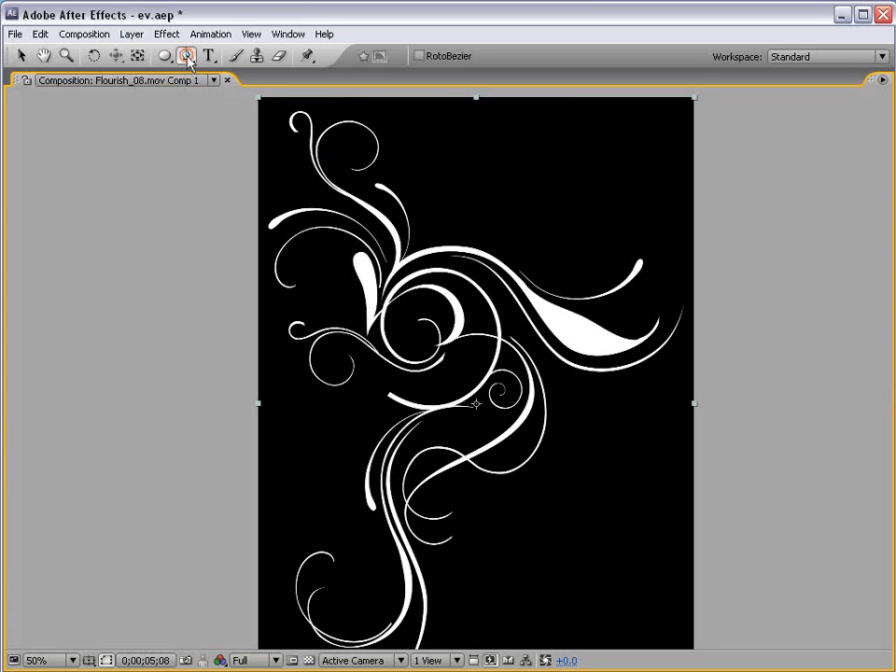
key(grave)
scroll(448, 217, down, 2)
key(space)
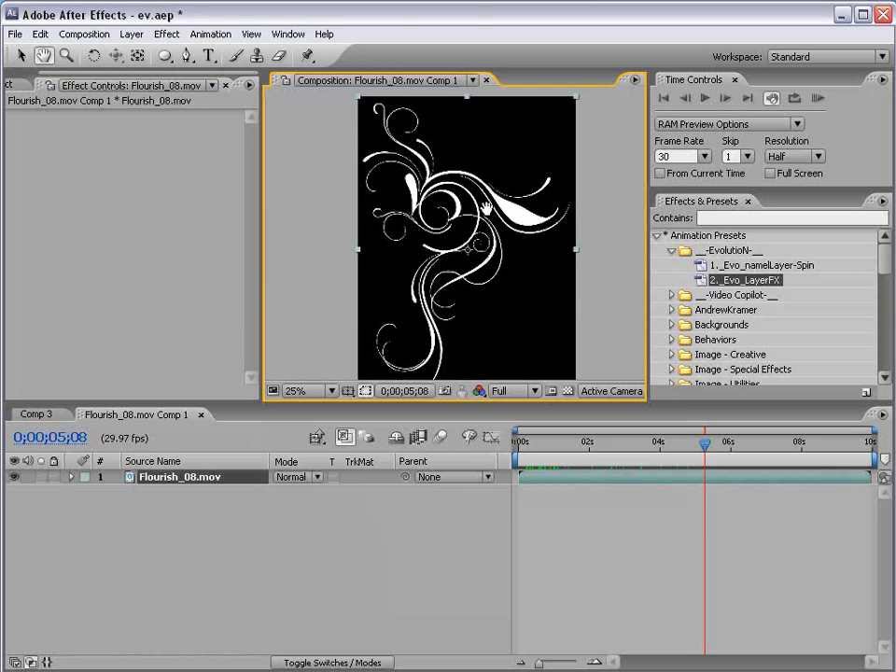
scroll(486, 208, up, 2)
drag(432, 311, 530, 208)
scroll(527, 217, up, 2)
click(542, 140)
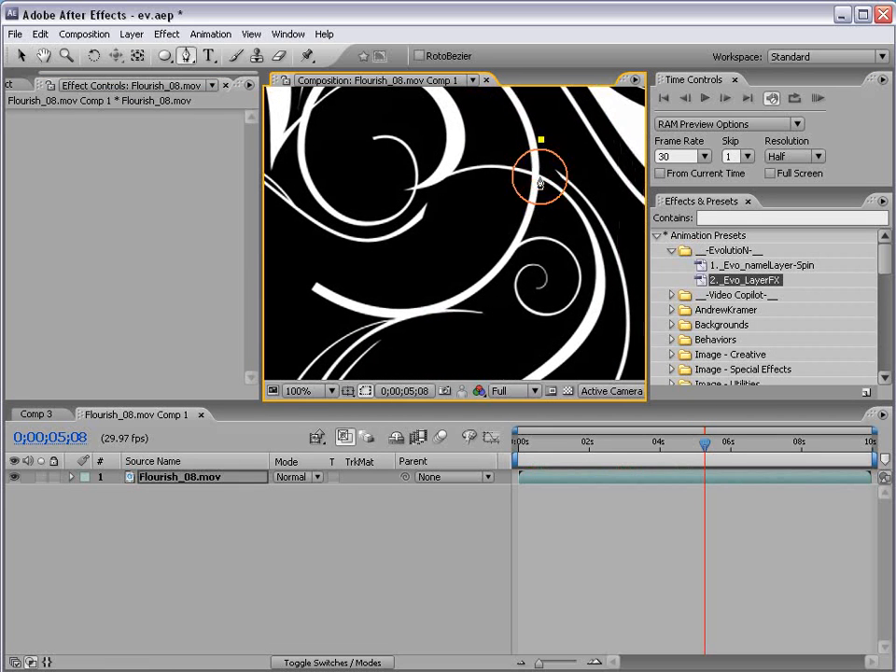
drag(505, 261, 467, 294)
key(space)
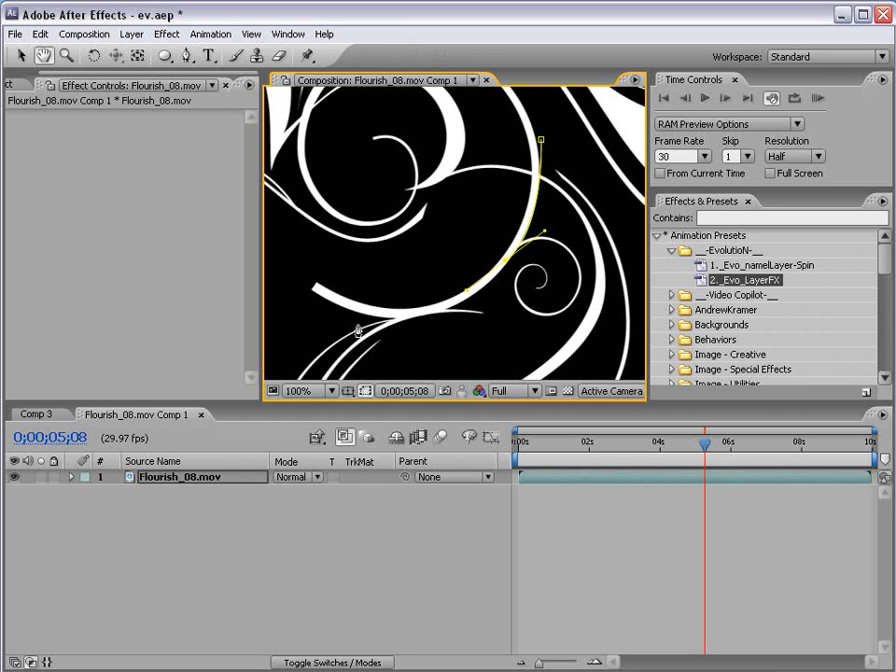
drag(357, 320, 303, 322)
scroll(495, 306, down, 2)
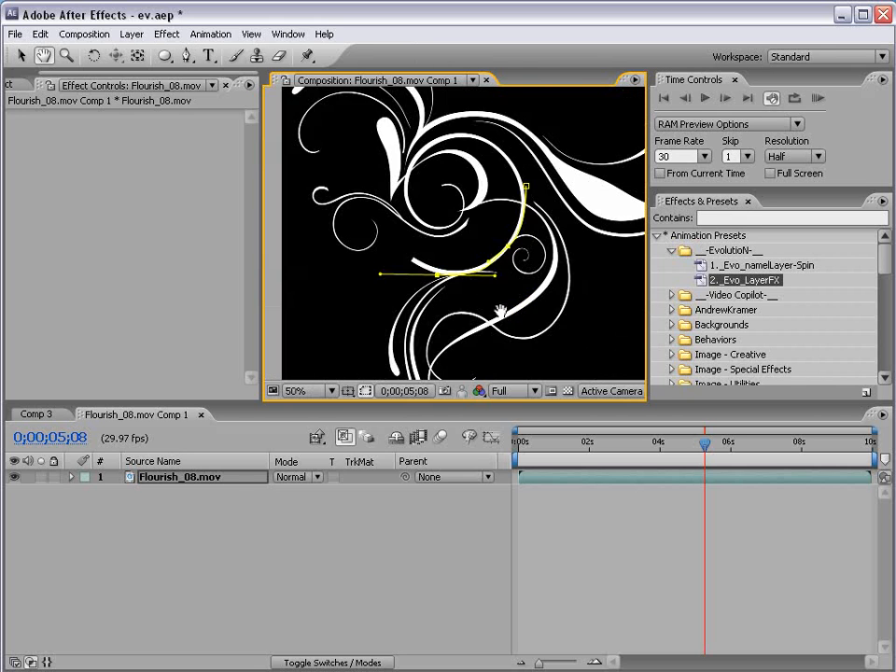
- Continue the mask loosely around the flourish's lower stem and curls and close it at its first point
scroll(346, 300, down, 2)
click(341, 295)
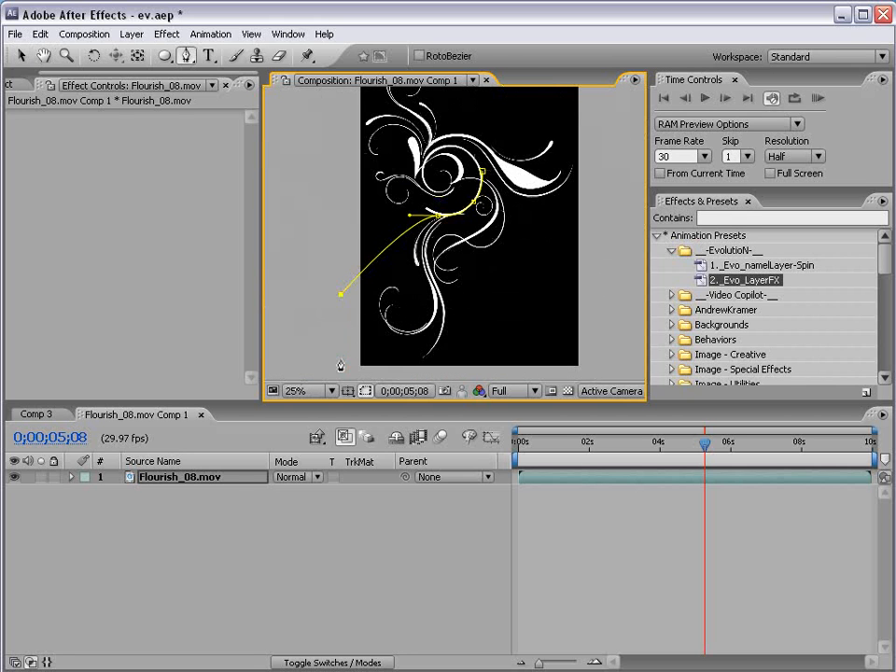
click(340, 357)
click(402, 374)
click(487, 355)
click(519, 272)
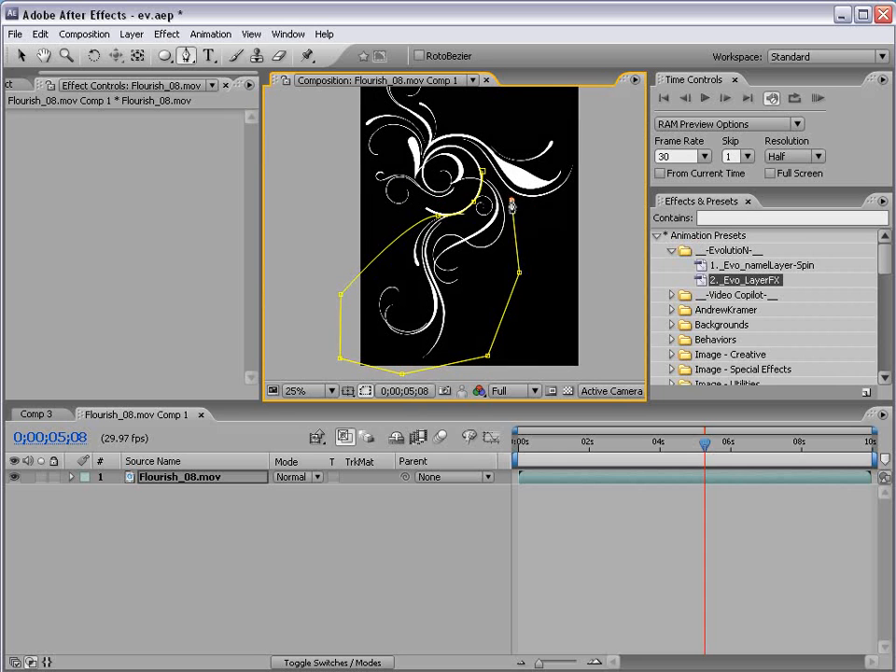
click(484, 173)
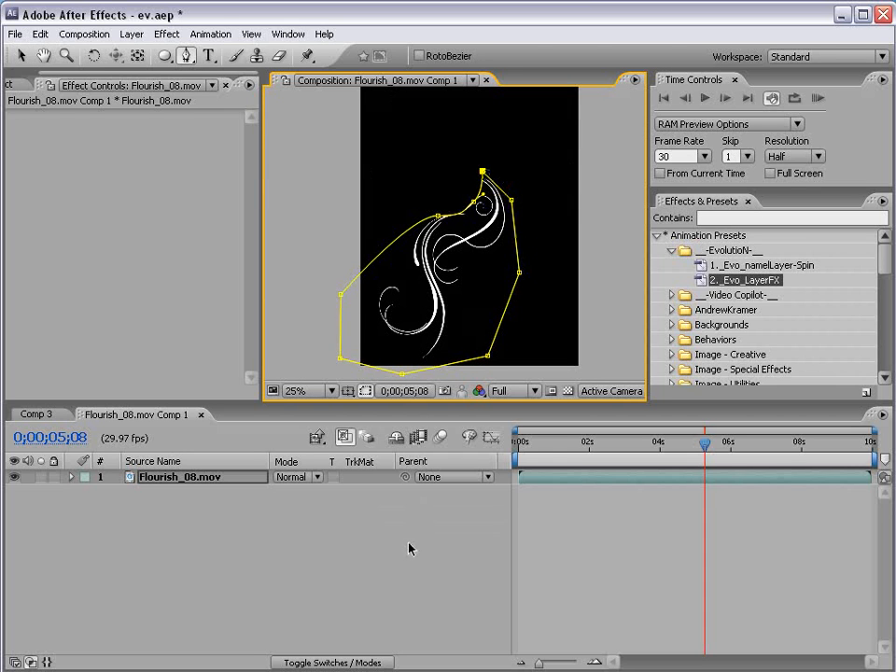
- Deselect the mask, examine the masked flourish enlarged, and scrub through Comp 3 to examine the four masked copies
click(532, 282)
key(grave)
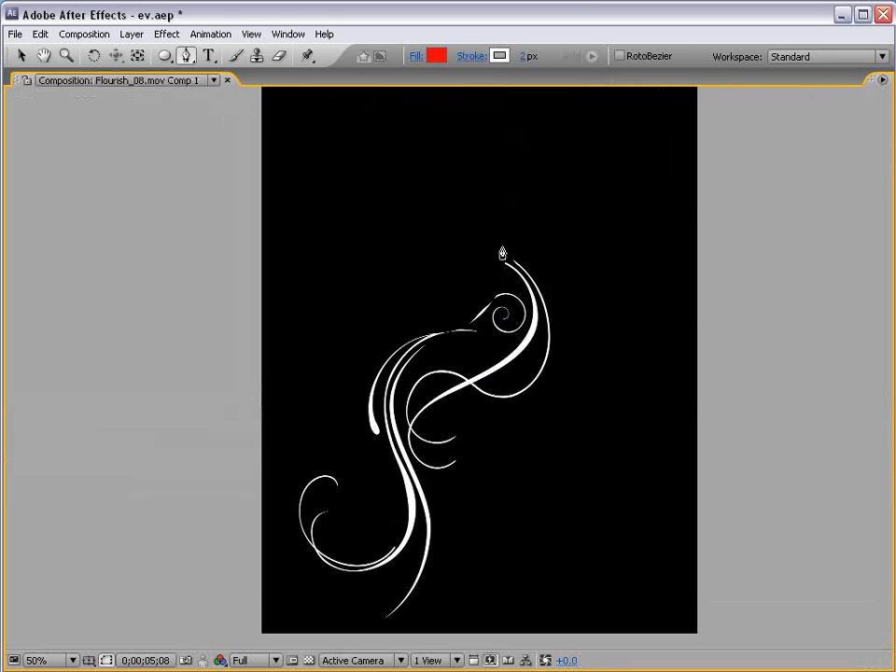
key(grave)
key(v)
click(37, 418)
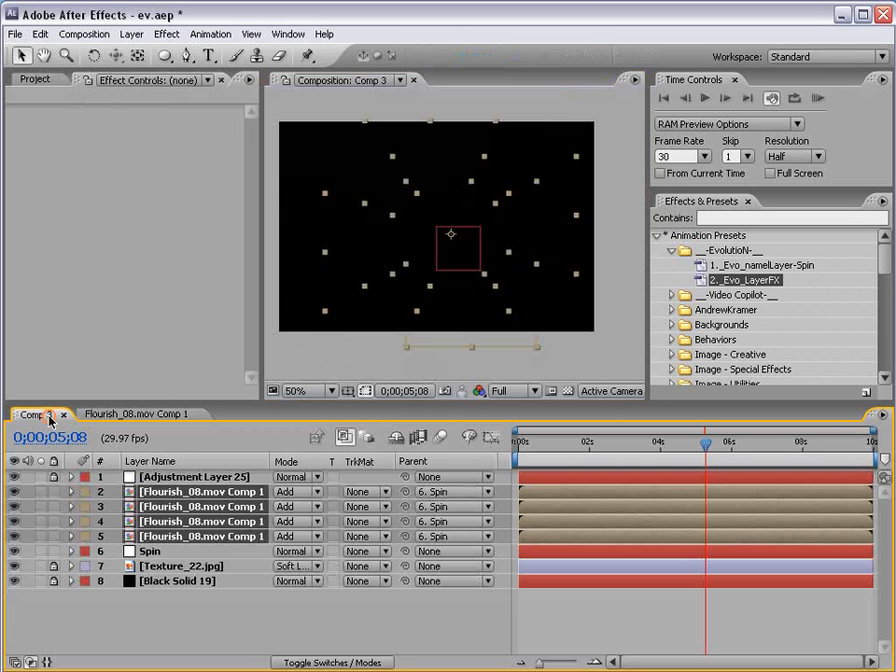
key(grave)
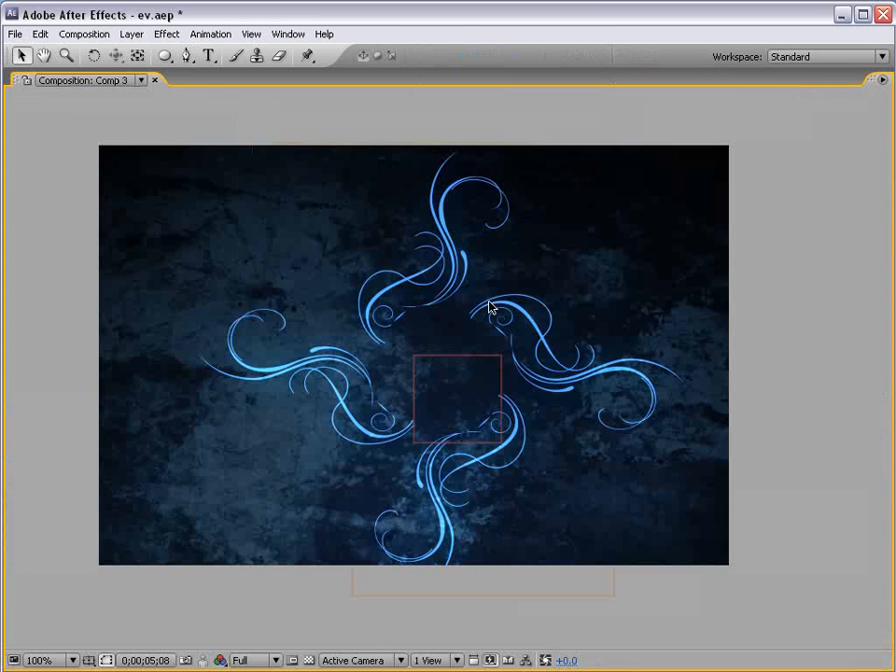
key(grave)
drag(526, 446, 707, 445)
- Move the Spin null's CenterOffset point to 33, 7 and RAM preview Comp 3
click(149, 551)
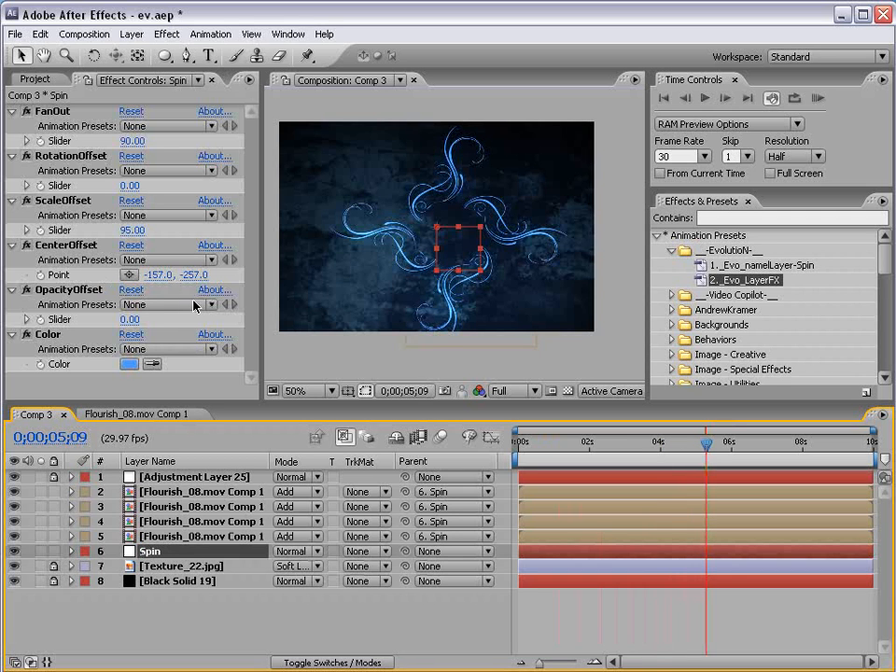
click(73, 245)
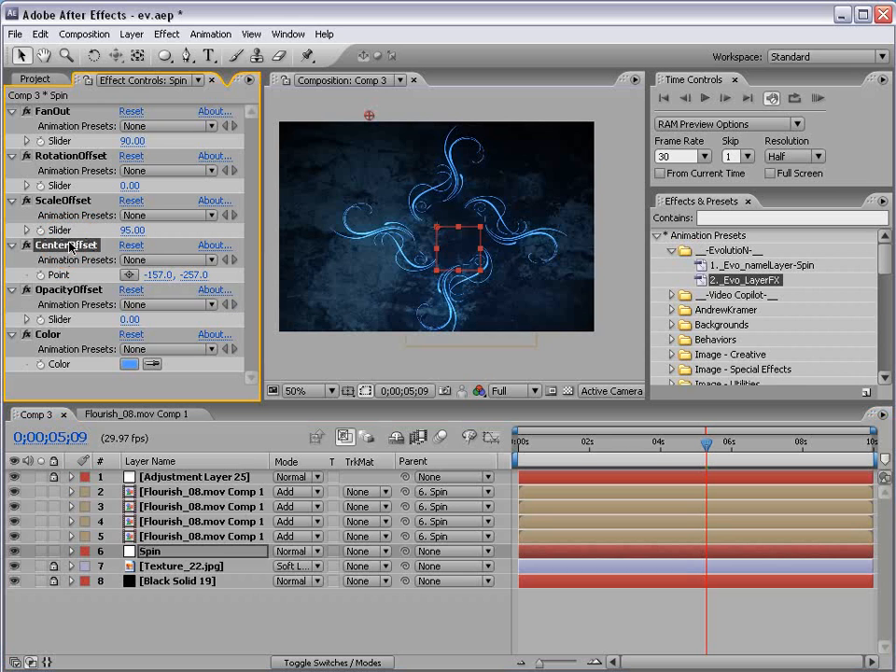
drag(369, 117, 454, 233)
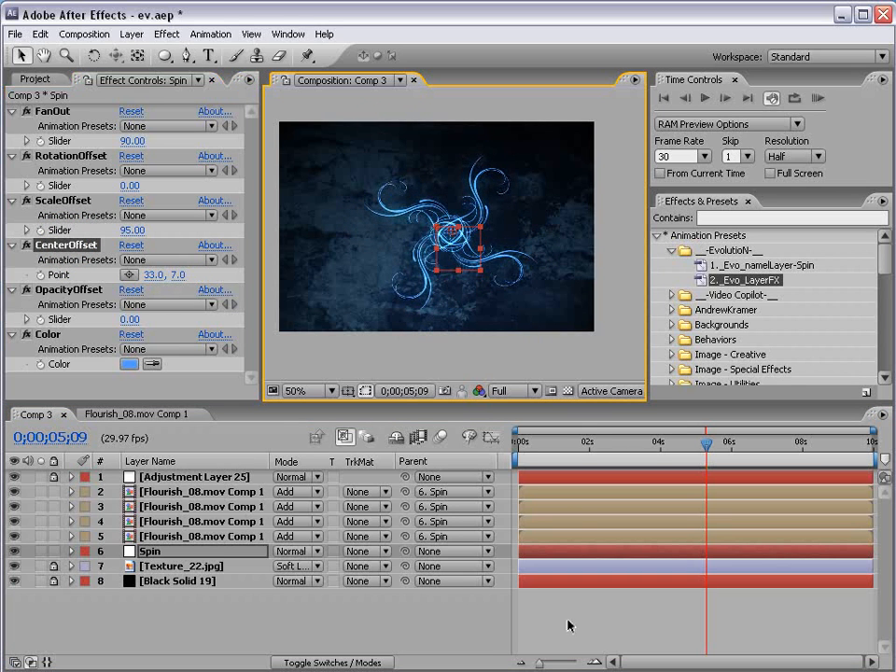
key(KP_0)
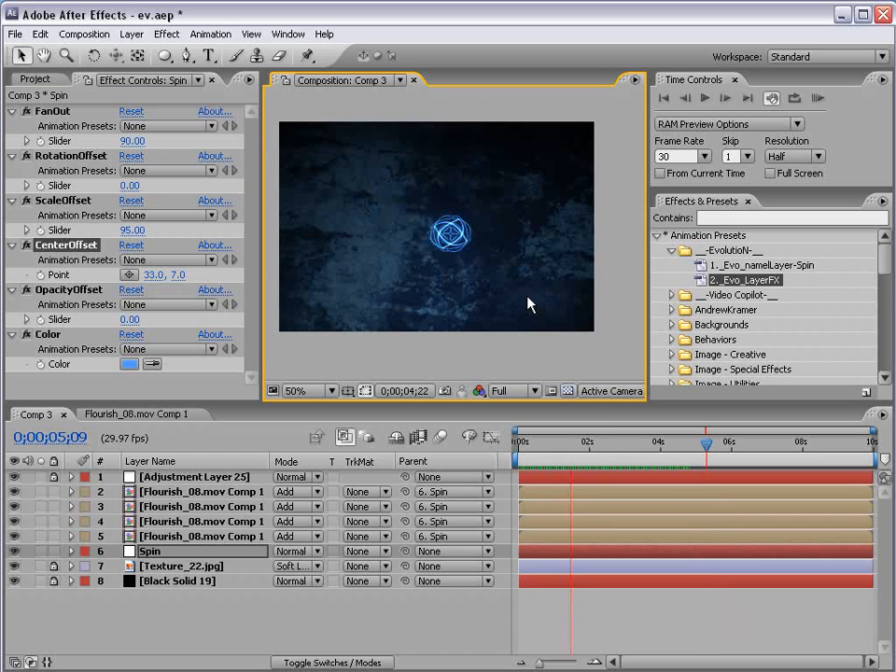
click(470, 254)
key(KP_0)
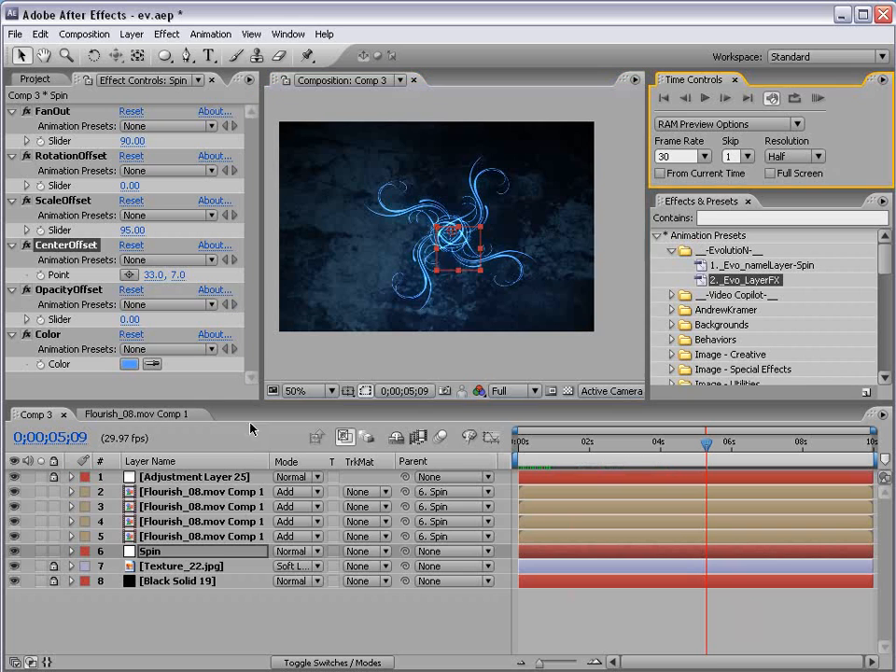
- Set the Spin null's CenterOffset point to -18, 271 and deselect the layer
drag(179, 275, 438, 307)
click(606, 610)
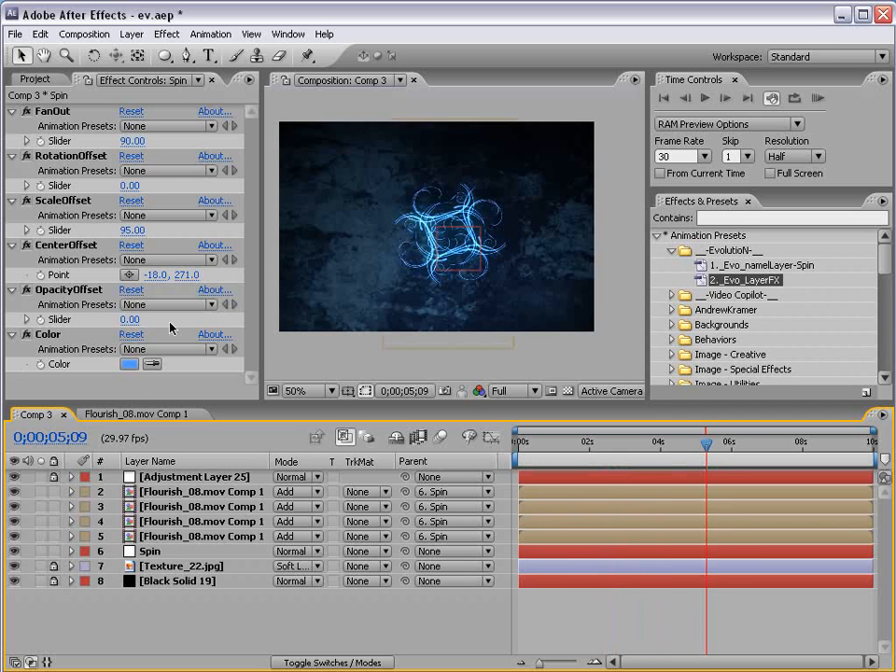
- In Flourish_08.mov Comp 1, set Mask 1 on the Flourish_08.mov layer to Subtract
click(136, 413)
click(162, 481)
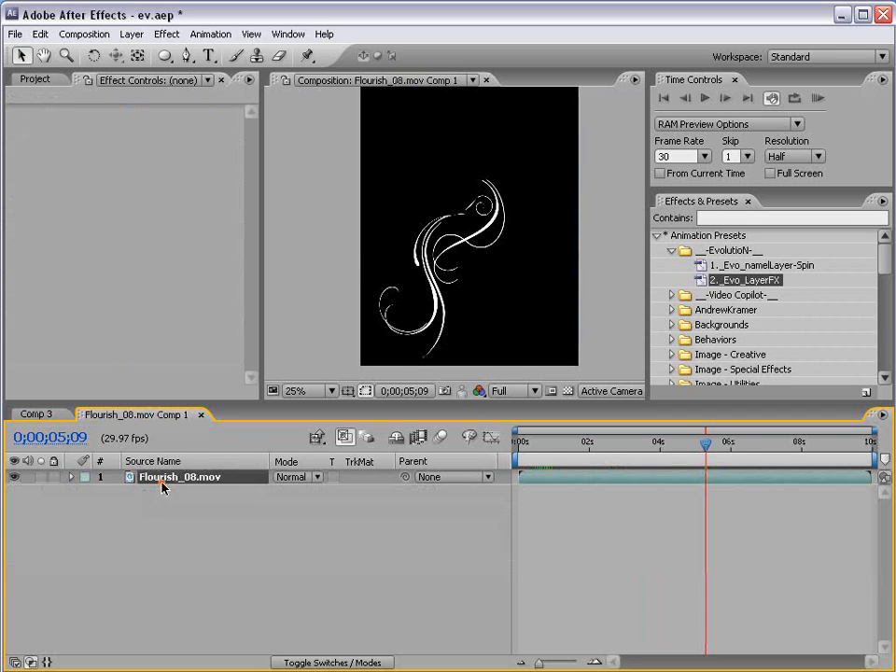
key(ctrl+v)
key(m)
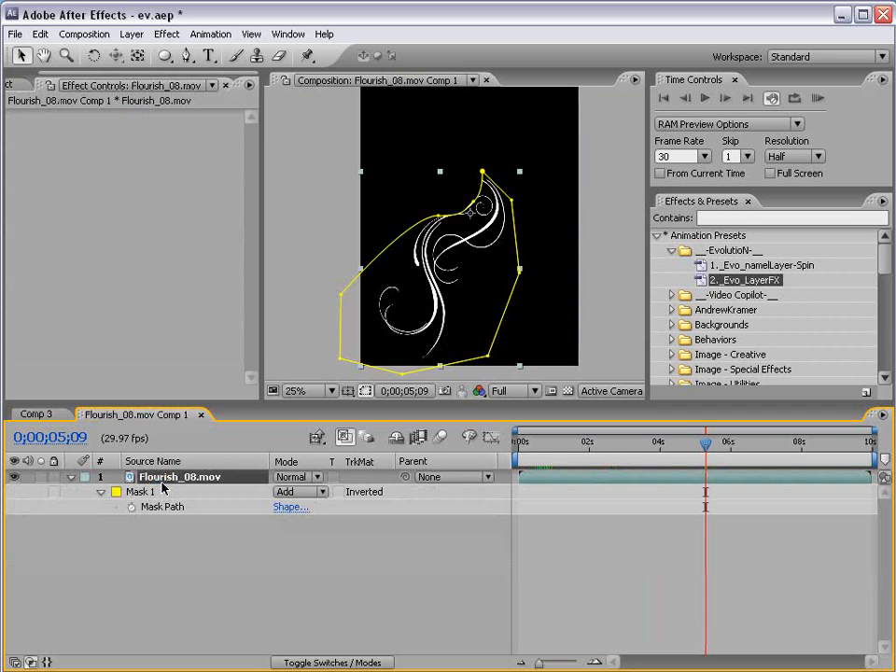
click(311, 497)
click(296, 507)
click(475, 314)
drag(457, 177, 465, 181)
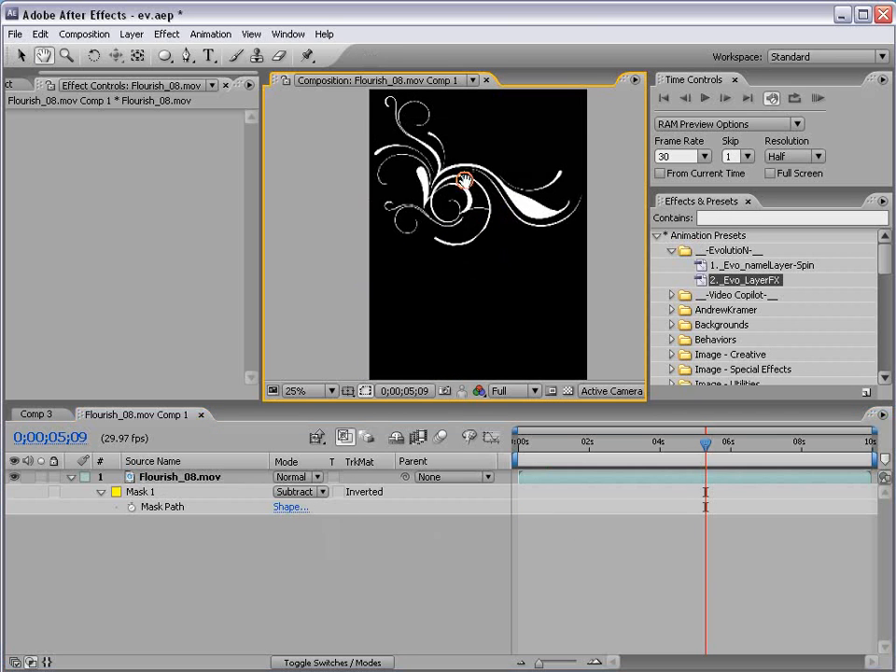
- In Comp 3, set the Spin null's CenterOffset point to 205, -148 and RAM preview the animation
click(36, 414)
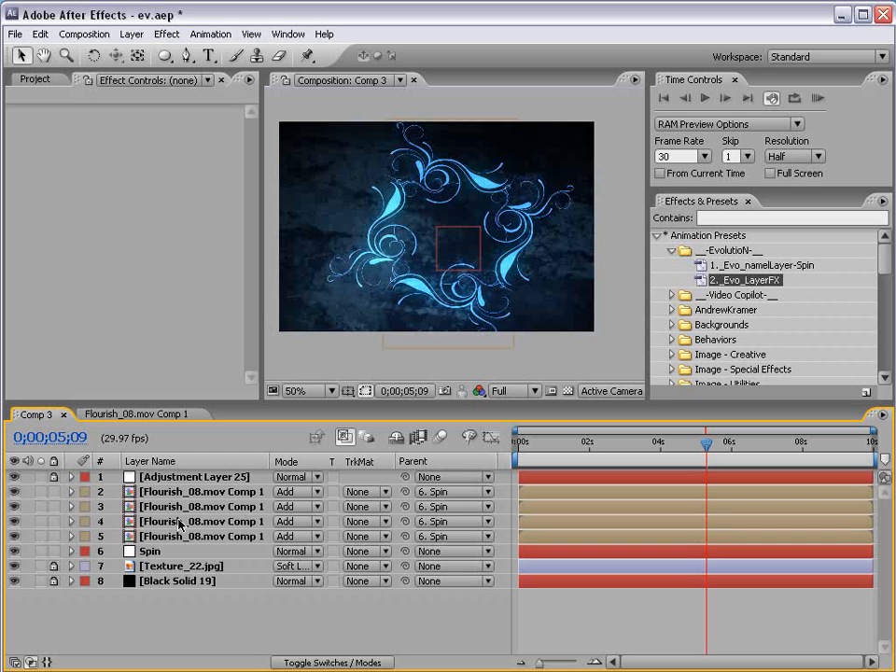
click(164, 551)
drag(155, 276, 363, 272)
drag(186, 275, 4, 275)
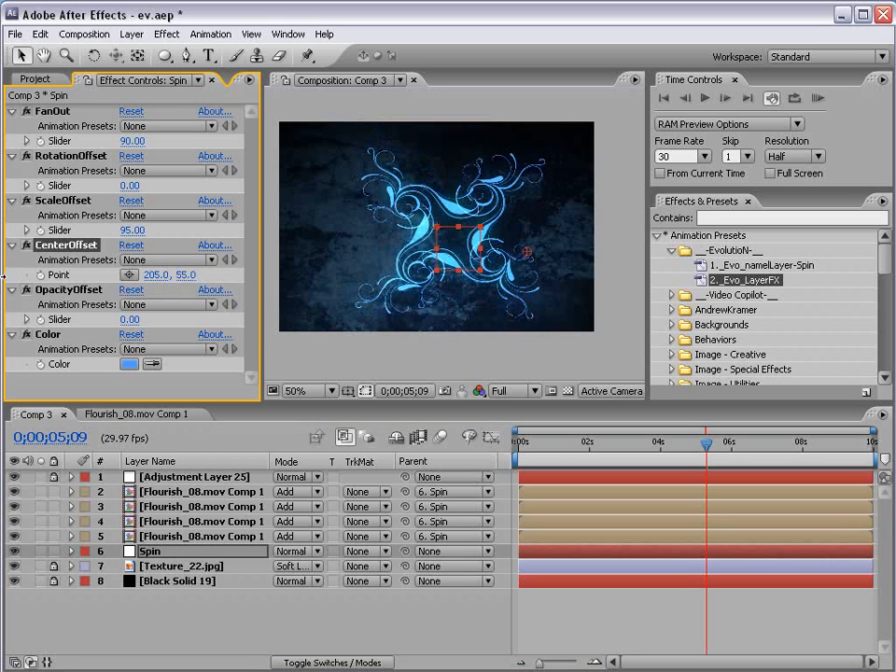
mouse_move(171, 274)
mouse_down()
mouse_move(131, 275)
mouse_move(168, 275)
mouse_up()
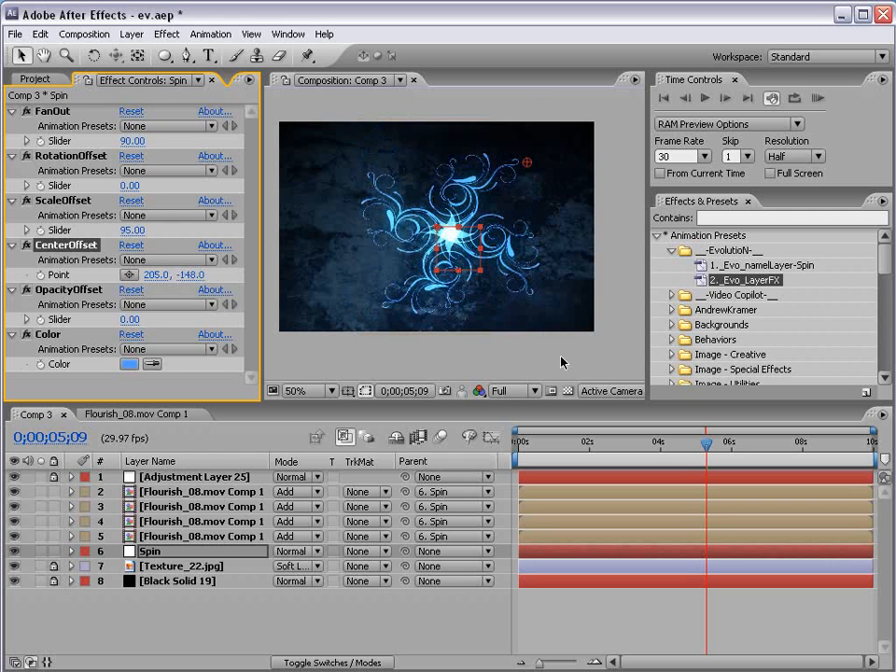
key(KP_0)
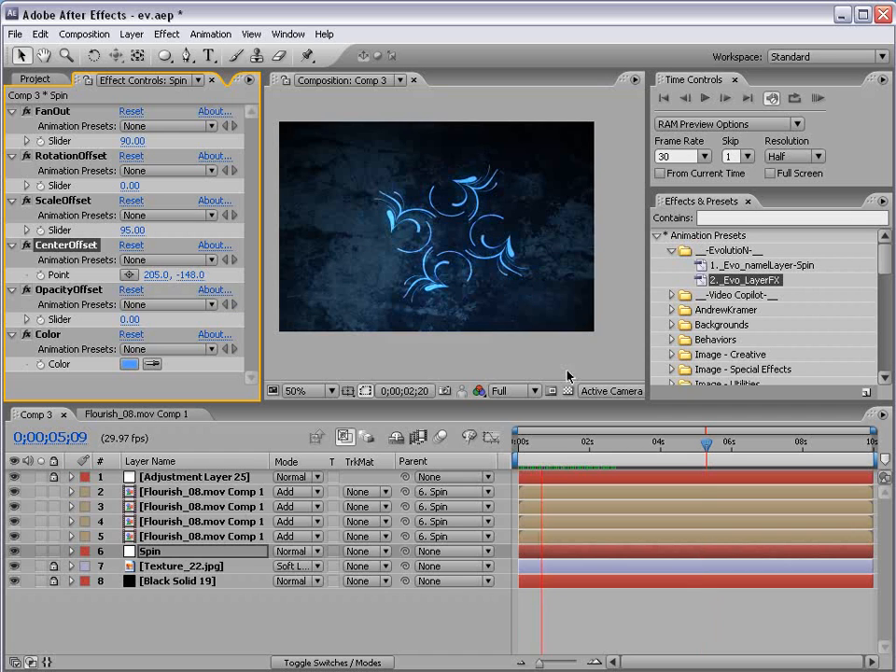
key(space)
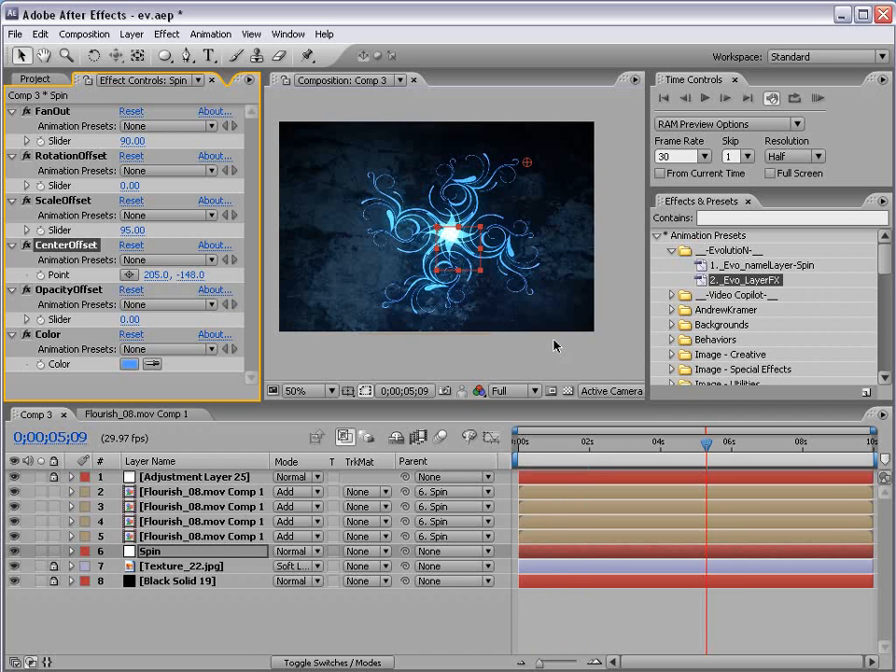
- In Flourish_08.mov Comp 1, set the composition height to 1900
click(135, 413)
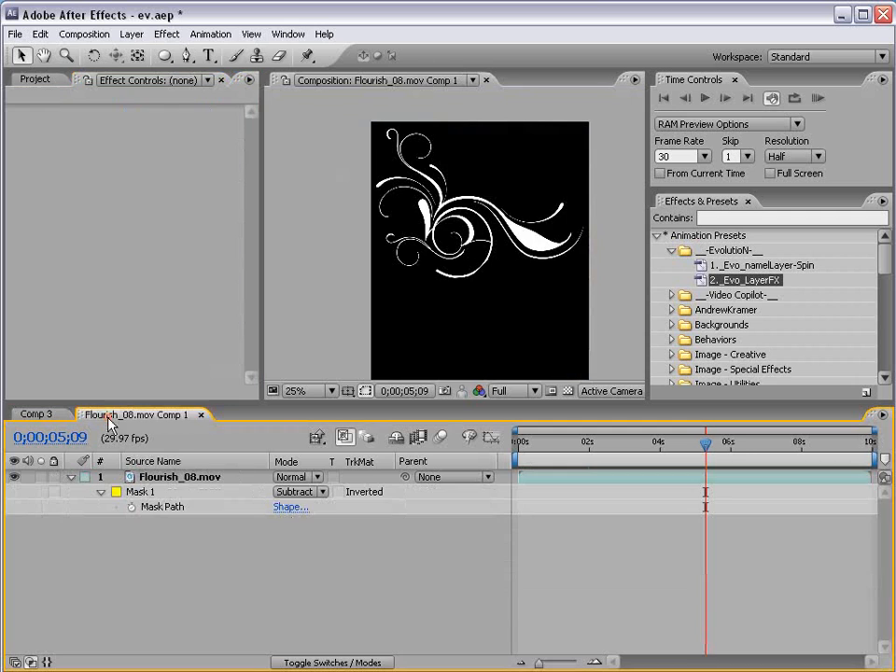
scroll(444, 216, down, 1)
drag(466, 306, 440, 278)
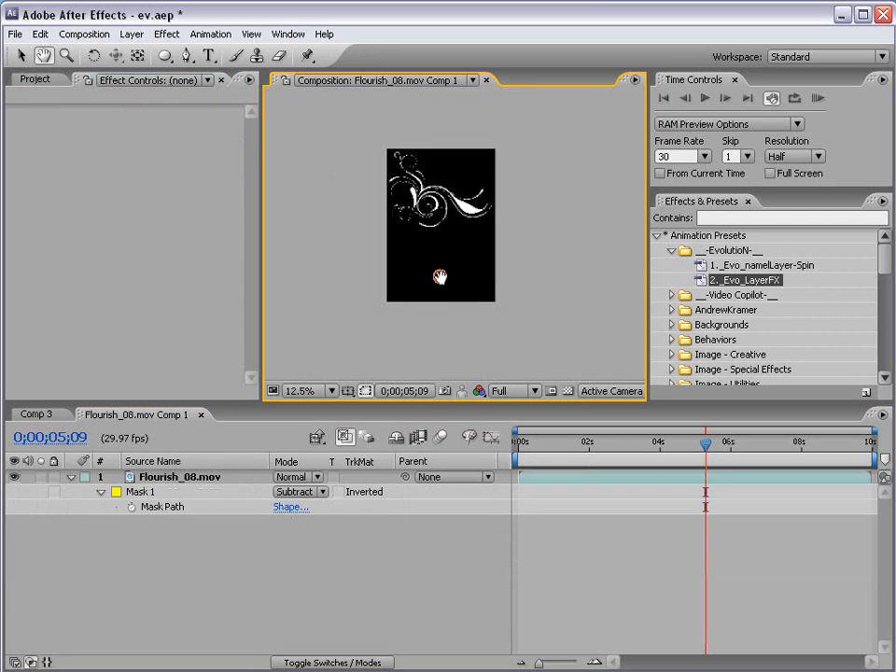
scroll(437, 270, up, 1)
drag(422, 210, 427, 232)
click(421, 196)
click(422, 207)
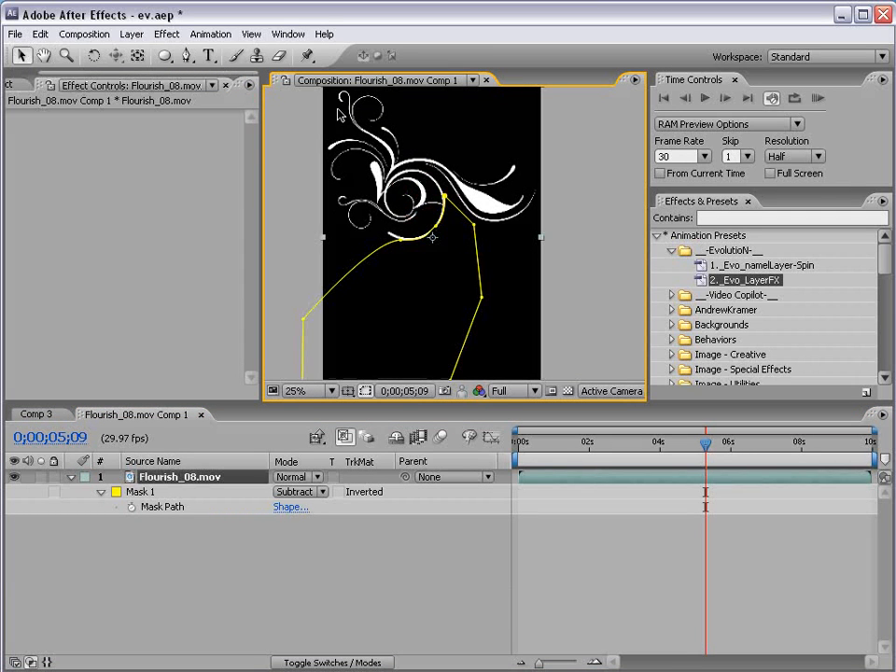
scroll(361, 205, down, 1)
click(83, 35)
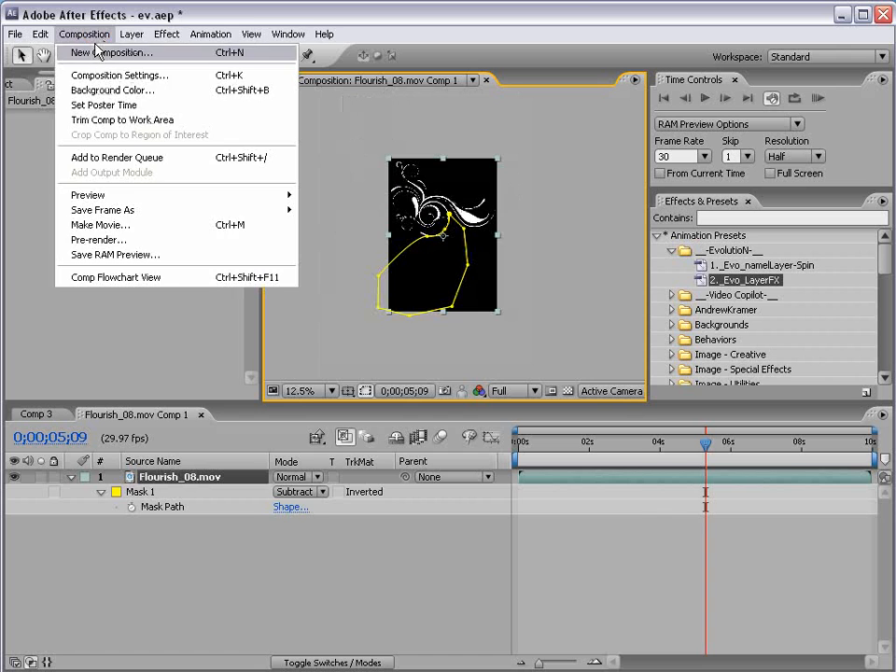
click(87, 75)
drag(426, 129, 590, 176)
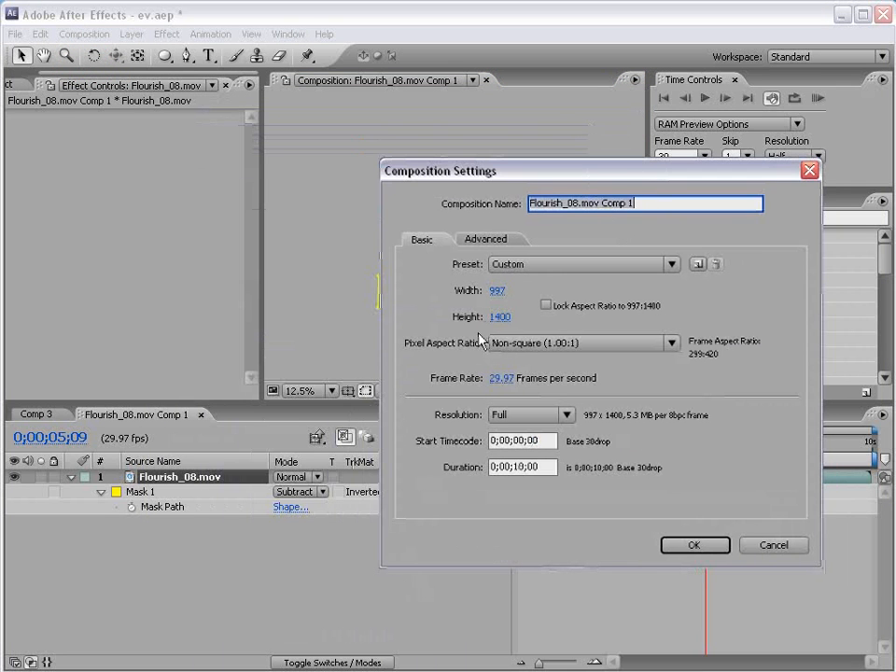
click(510, 317)
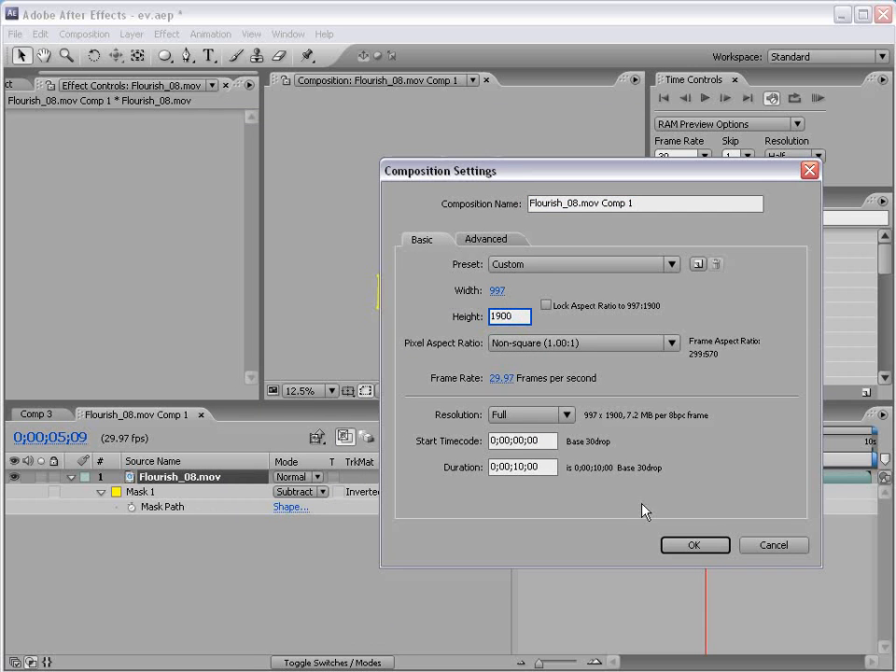
click(695, 546)
- Duplicate the Flourish_08.mov layer and delete Mask 1 from the upper copy
scroll(456, 224, up, 1)
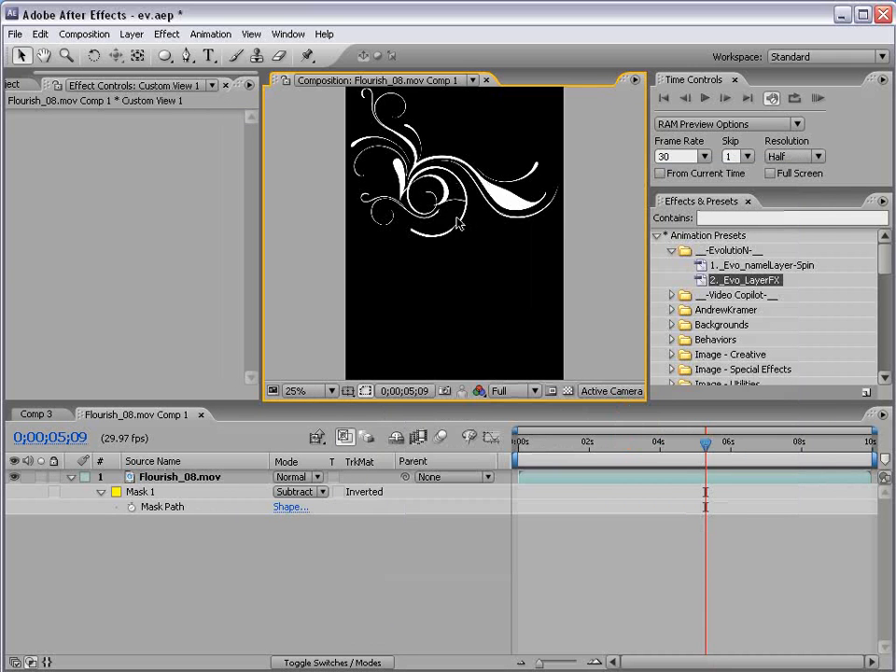
click(432, 176)
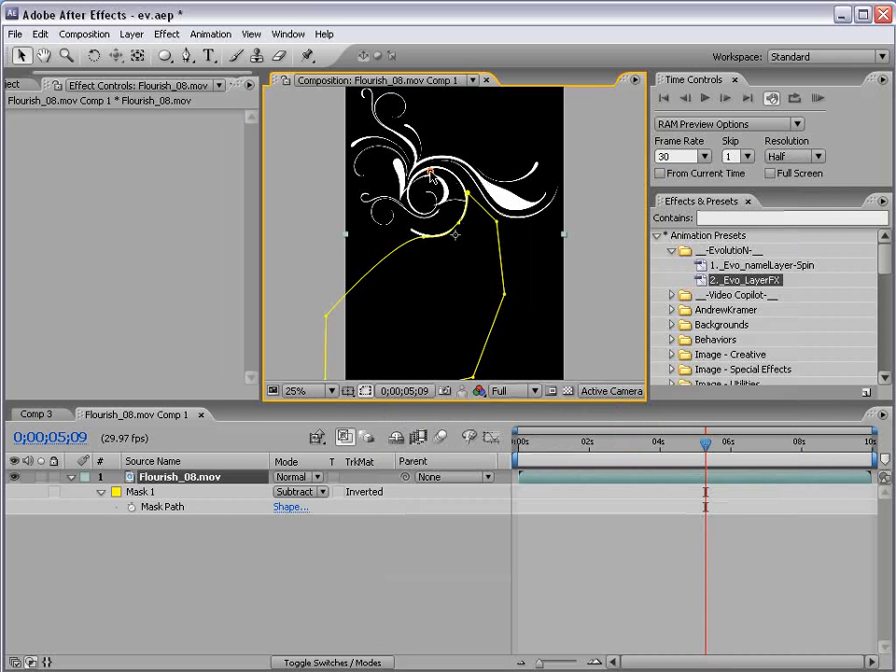
click(149, 479)
key(ctrl+d)
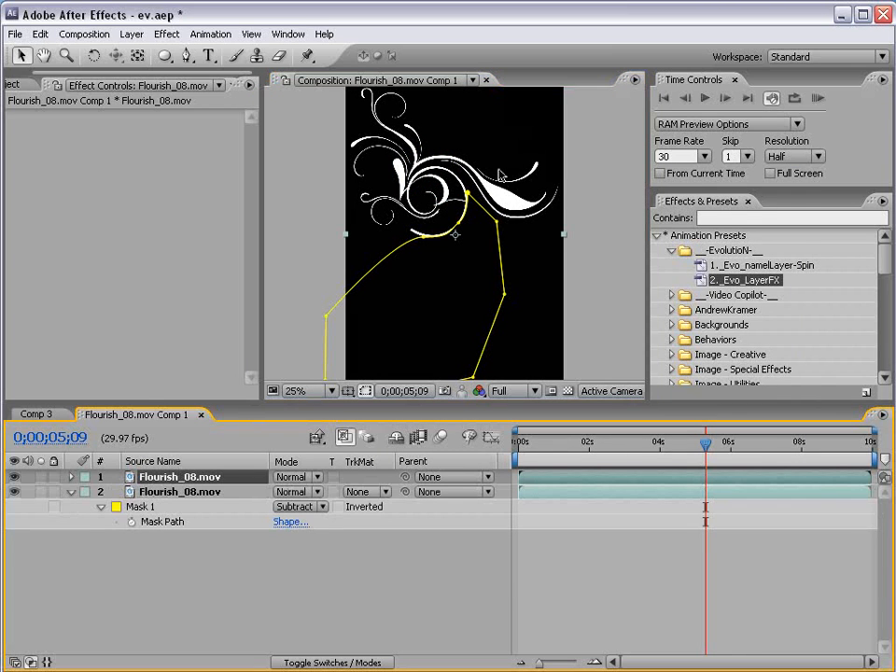
key(m)
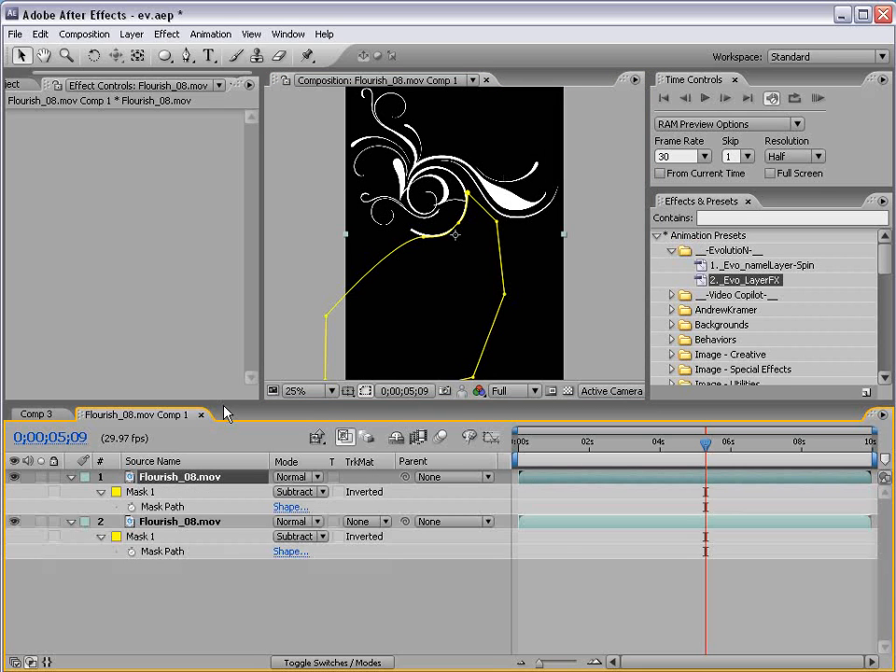
click(155, 494)
key(Delete)
click(376, 576)
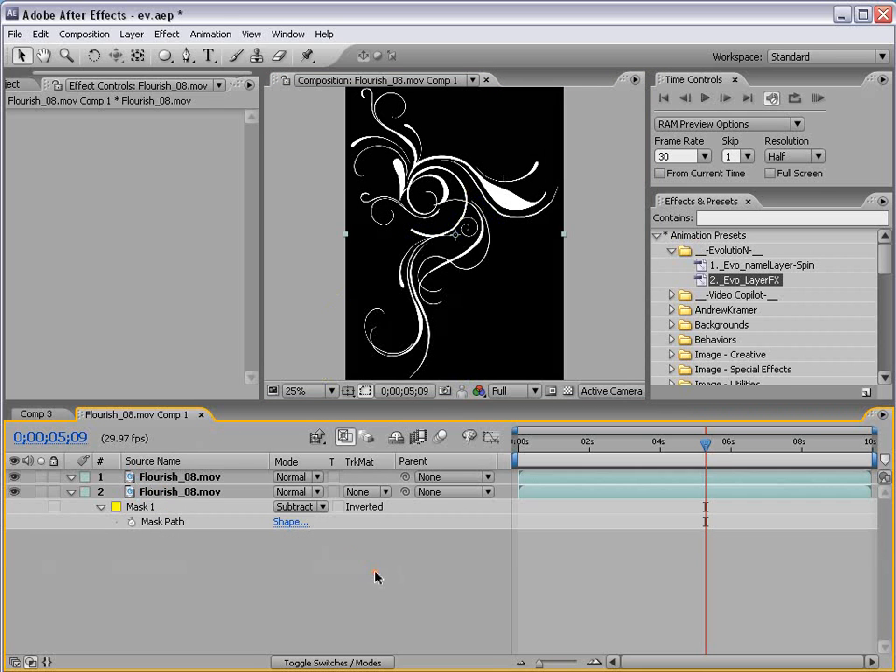
- Move the unmasked flourish below the masked one and set the current time to 0;00;01;18
drag(458, 201, 435, 311)
key(comma)
drag(530, 444, 572, 445)
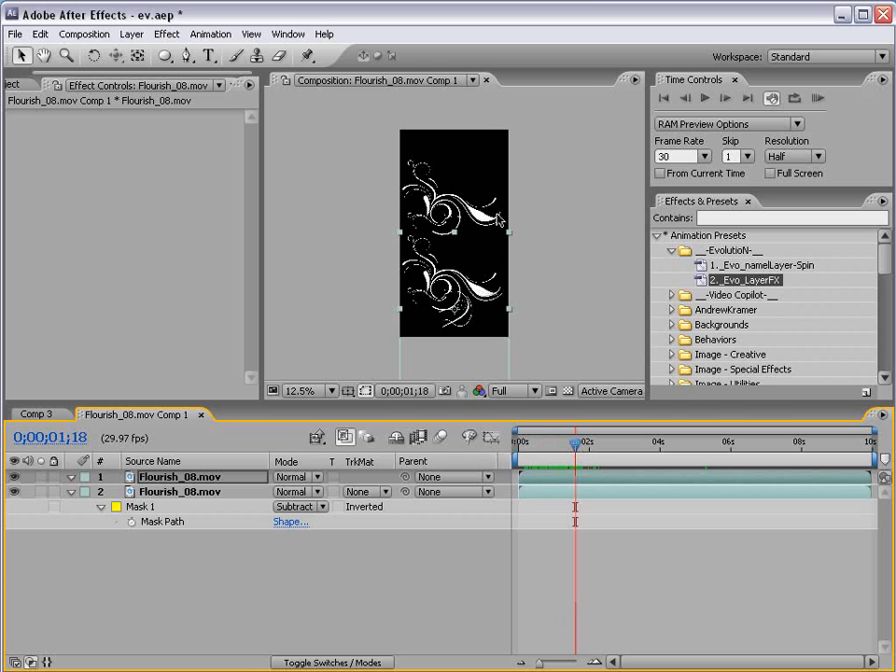
- Rotate and reposition the masked Flourish_08.mov layer so its leaf-shaped tail points down towards the lower flourish
click(460, 201)
key(w)
drag(481, 199, 445, 196)
key(v)
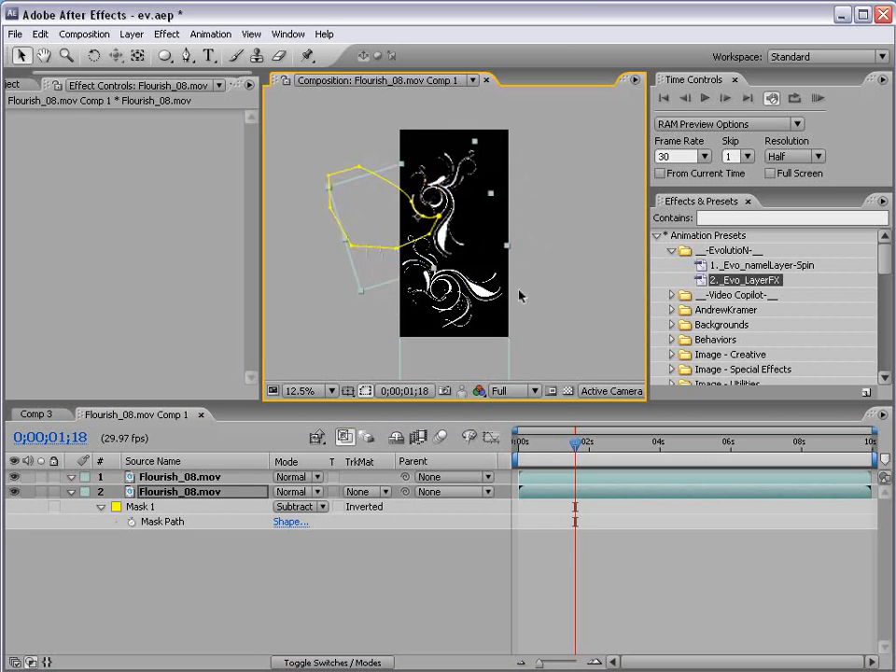
click(573, 547)
- Start the unmasked Flourish_08.mov layer at 0;00;01;18, then rotate it and place it at the masked flourish's tail
click(446, 303)
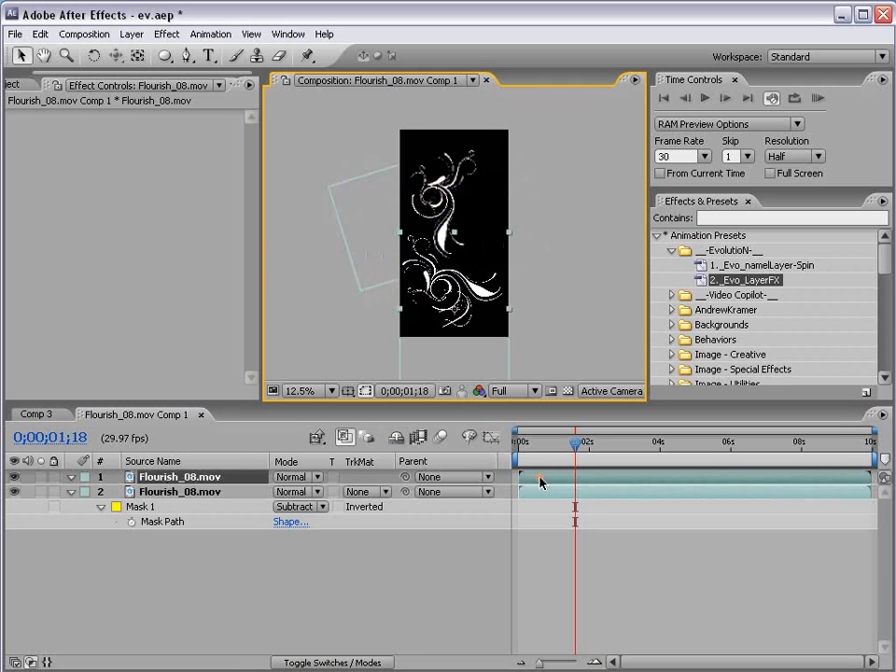
drag(540, 482, 574, 482)
key(w)
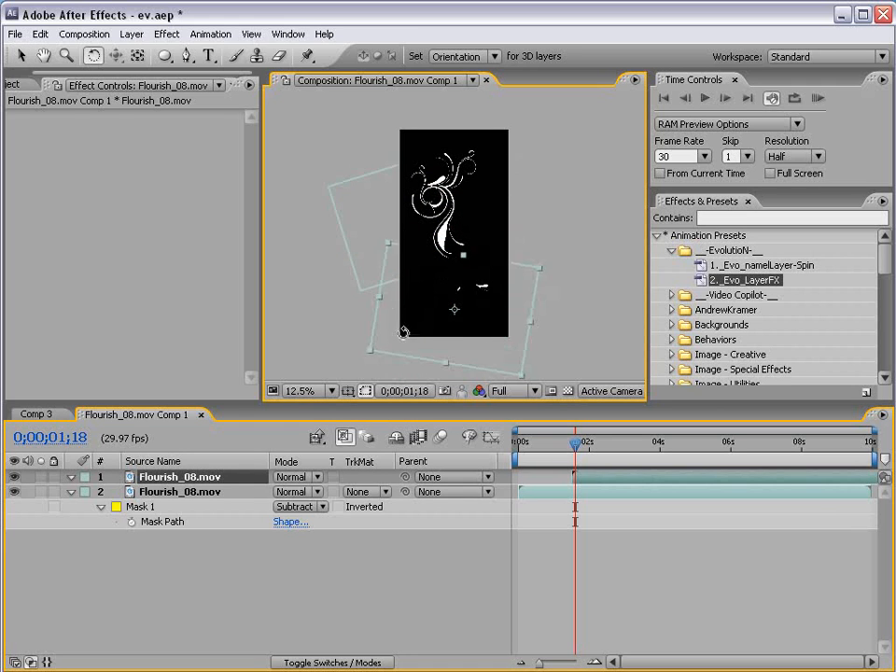
key(v)
drag(492, 326, 454, 297)
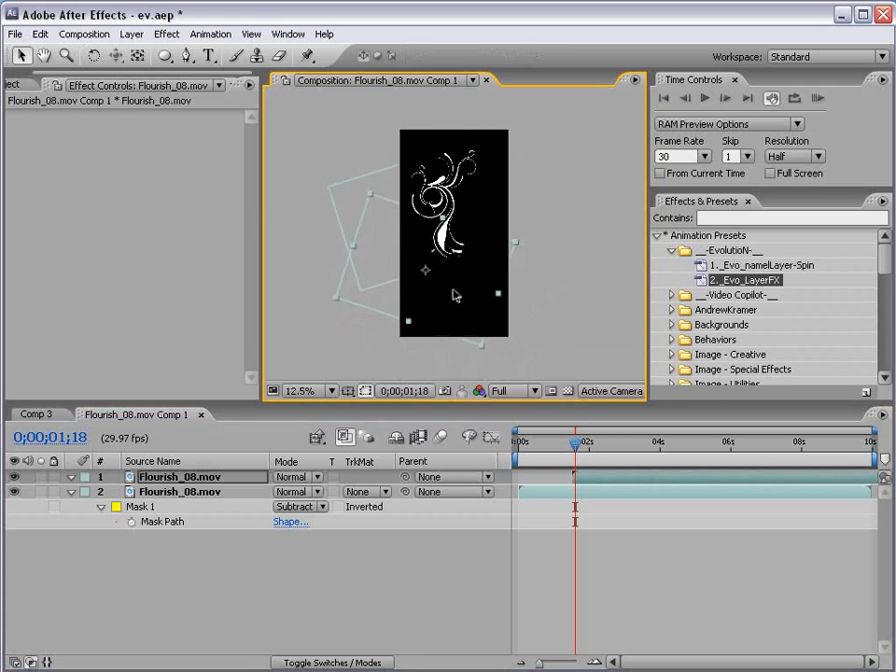
scroll(457, 294, up, 1)
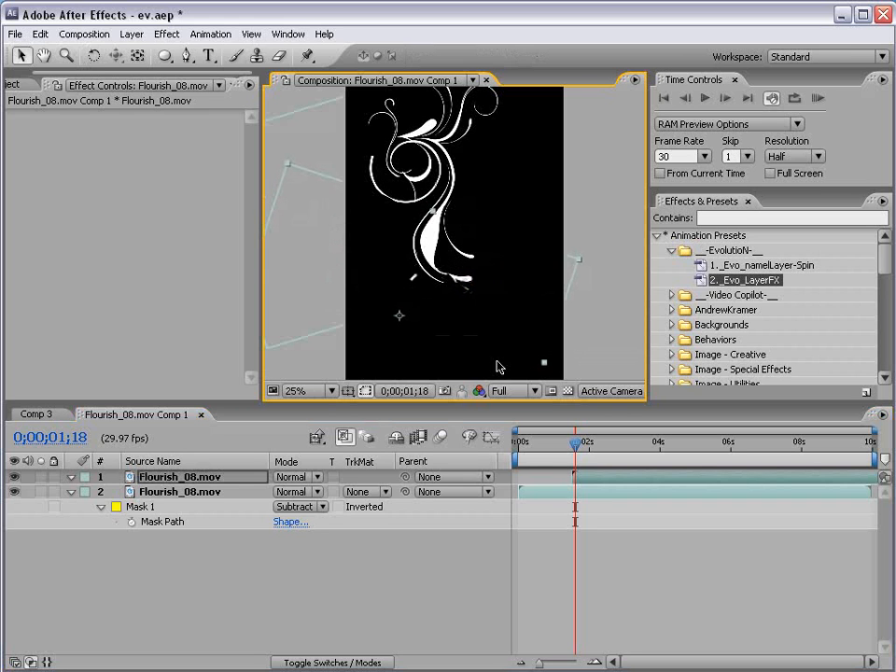
- Shift the unmasked layer to start slightly before 0;00;01;18 and reposition and rotate it beneath the upper flourish at 0;00;03;09
drag(554, 436, 635, 460)
key(comma)
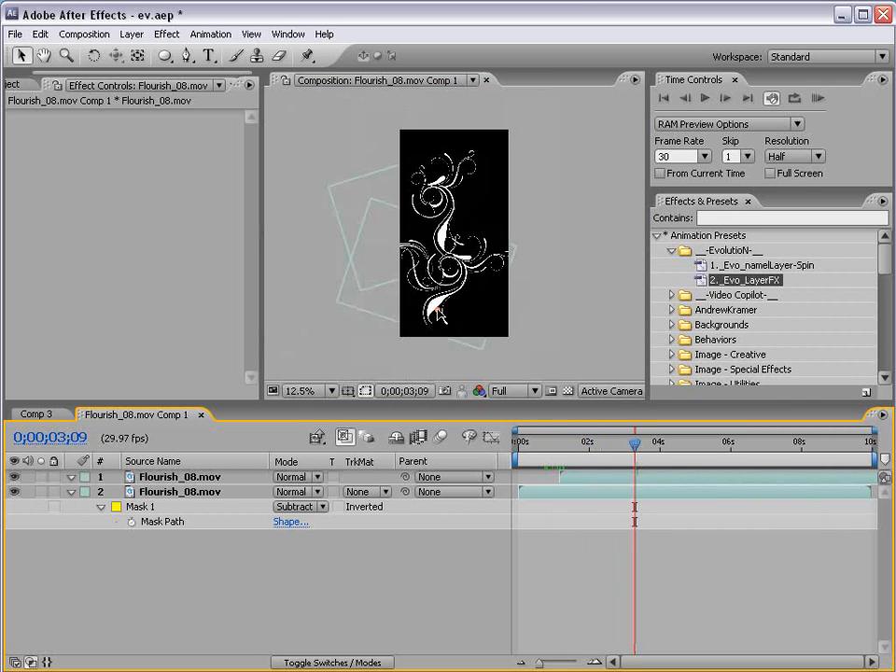
drag(438, 309, 462, 314)
key(w)
key(v)
drag(441, 272, 444, 286)
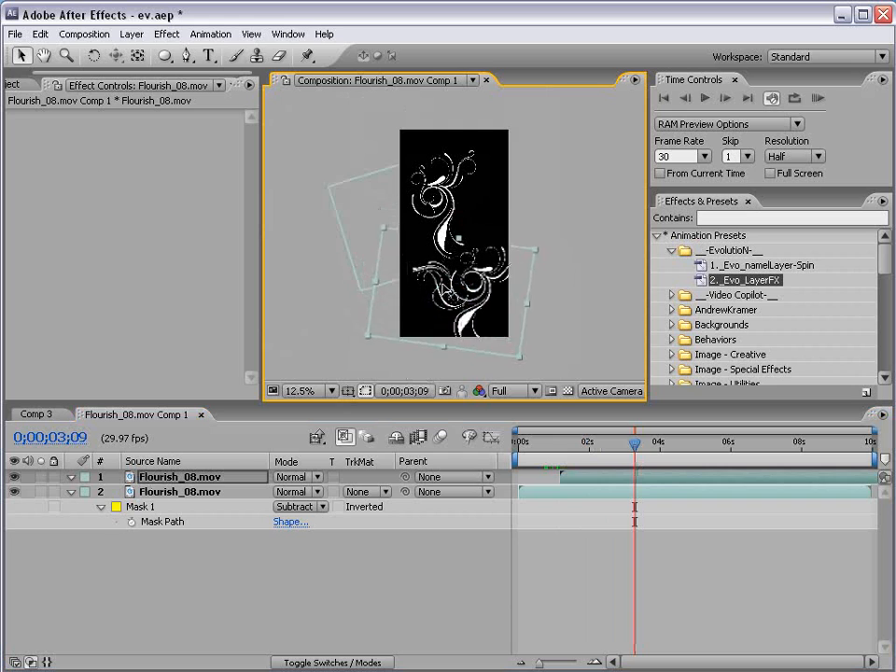
- At 0;00;06;10, scale the unmasked flourish down to just over half its size and rotate it beneath the upper flourish's tail
drag(635, 444, 745, 458)
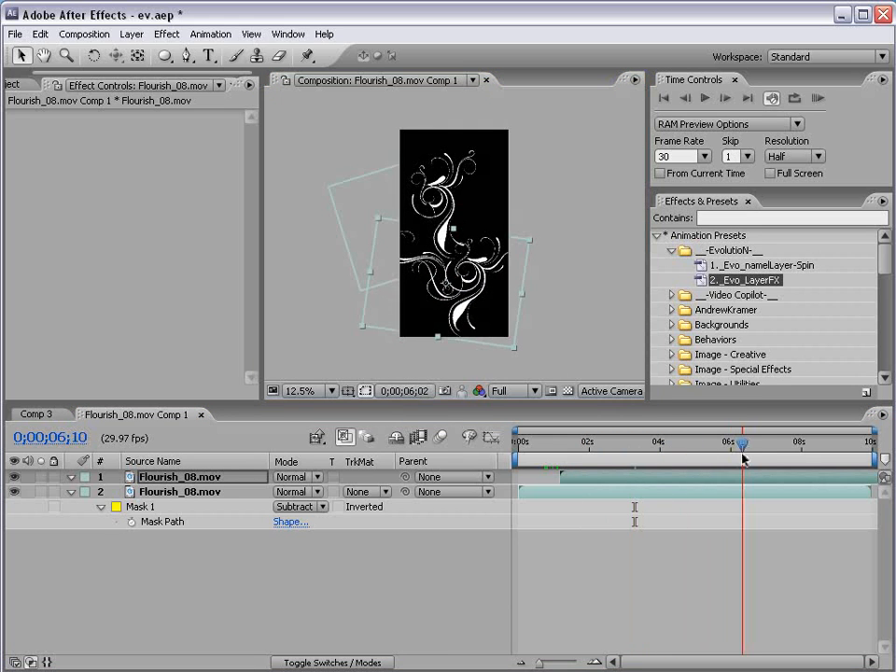
drag(514, 348, 463, 277)
key(w)
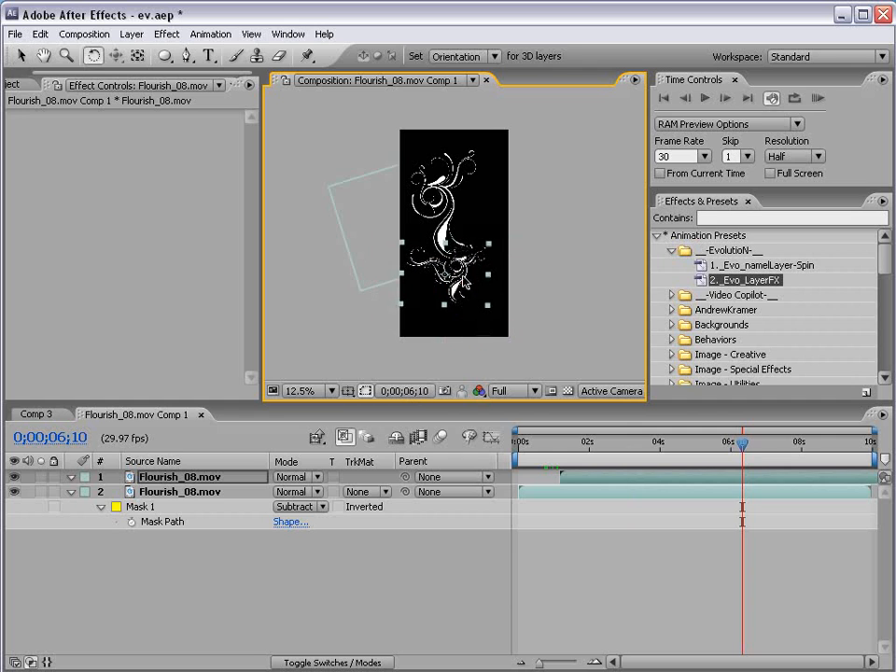
key(v)
key(period)
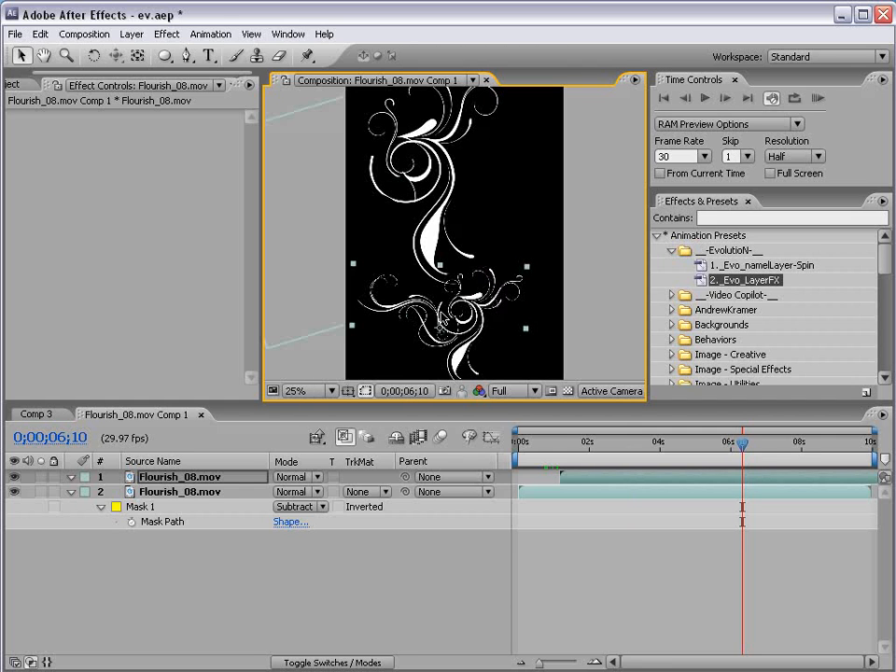
- Set the width of Flourish_08.mov Comp 1 to 1200
click(84, 34)
click(73, 74)
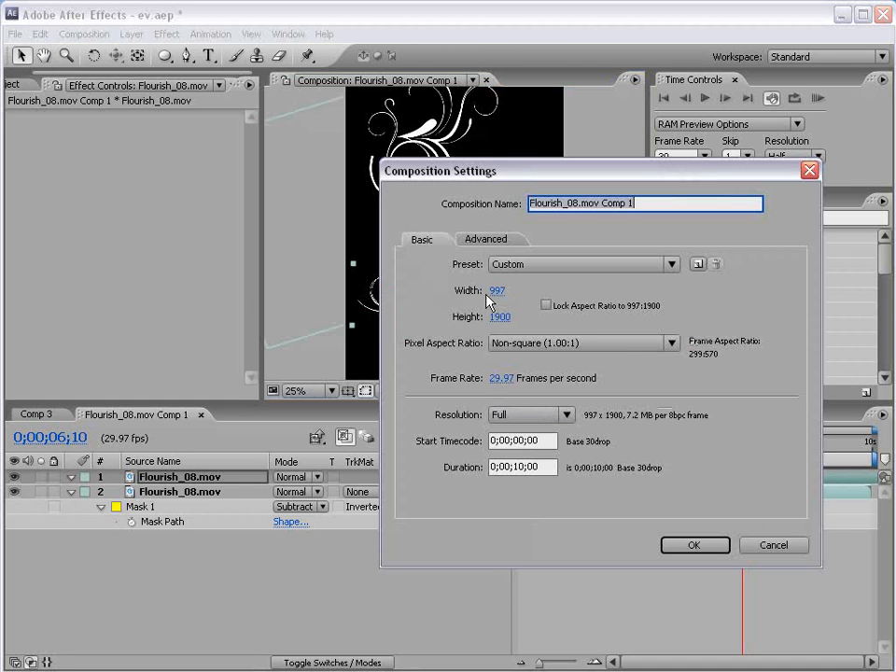
click(499, 290)
text(1200)
key(Return)
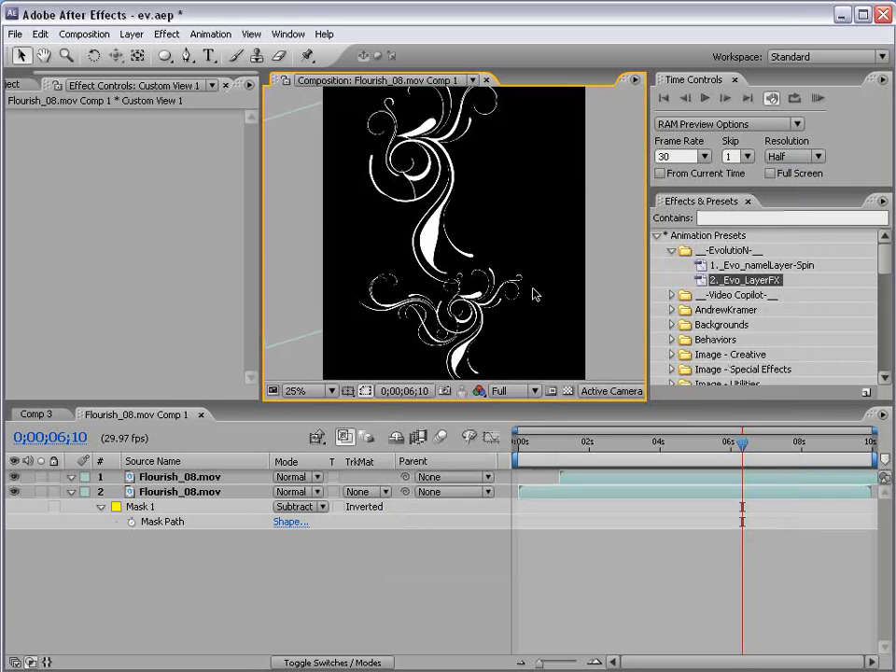
- At 0;00;01;20, move the unmasked flourish against the upper flourish's tail and enlarge it slightly
mouse_move(575, 447)
mouse_down()
mouse_move(559, 448)
mouse_move(579, 452)
mouse_up()
drag(479, 321, 459, 294)
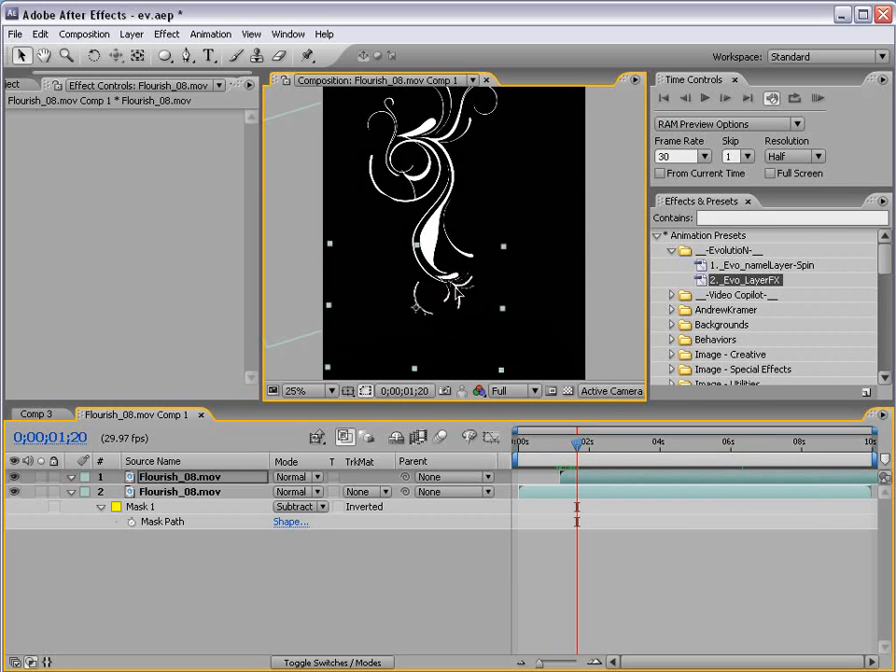
drag(514, 246, 482, 321)
- Examine how the two flourishes join at 0;00;02;16 in the maximized composition view
drag(577, 447, 610, 446)
key(grave)
key(period)
key(grave)
key(comma)
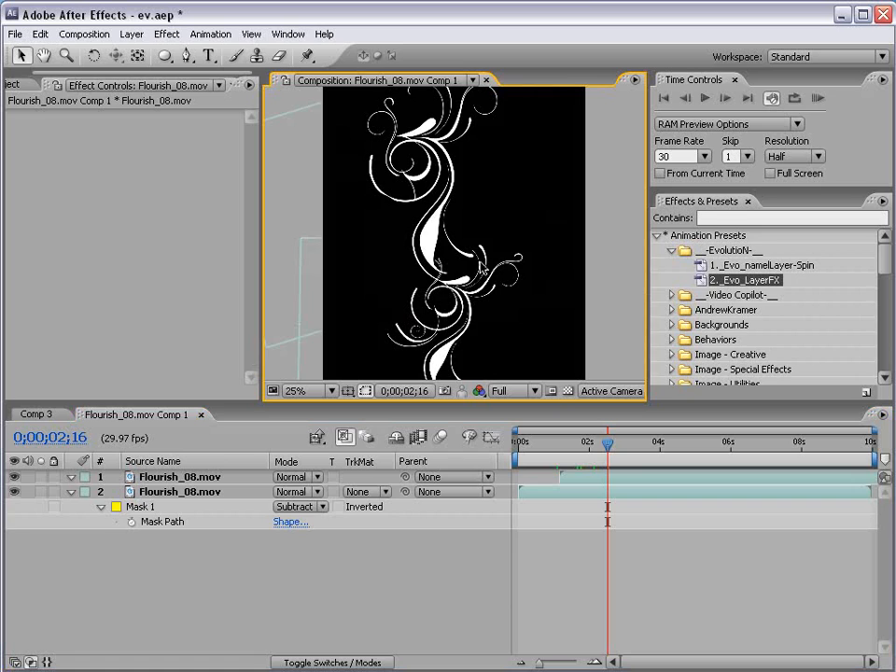
key(grave)
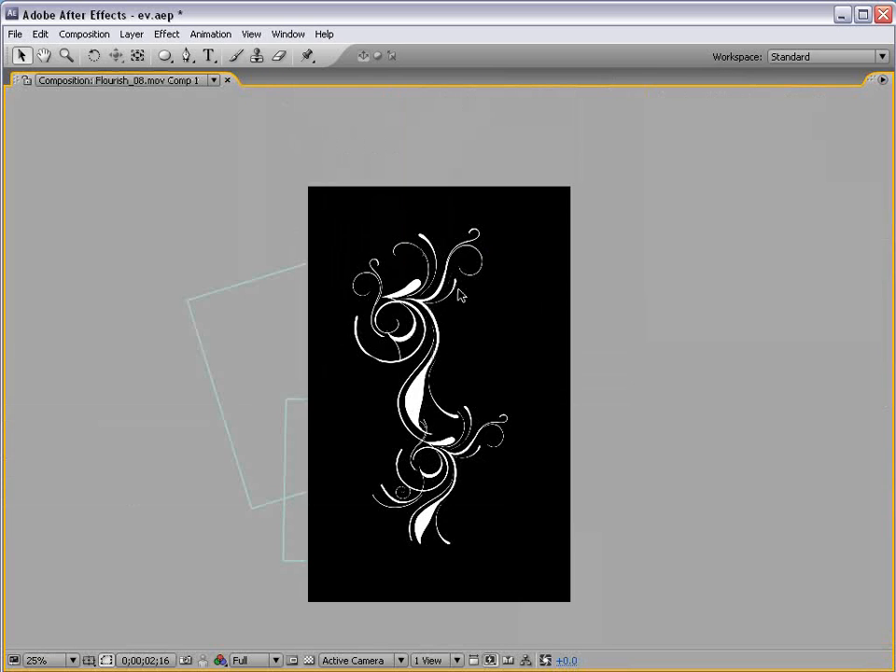
key(grave)
key(comma)
- At 0;00;06;06, select both Flourish_08.mov layers and shift them right to centre the artwork in the frame
drag(608, 448, 737, 461)
click(578, 478)
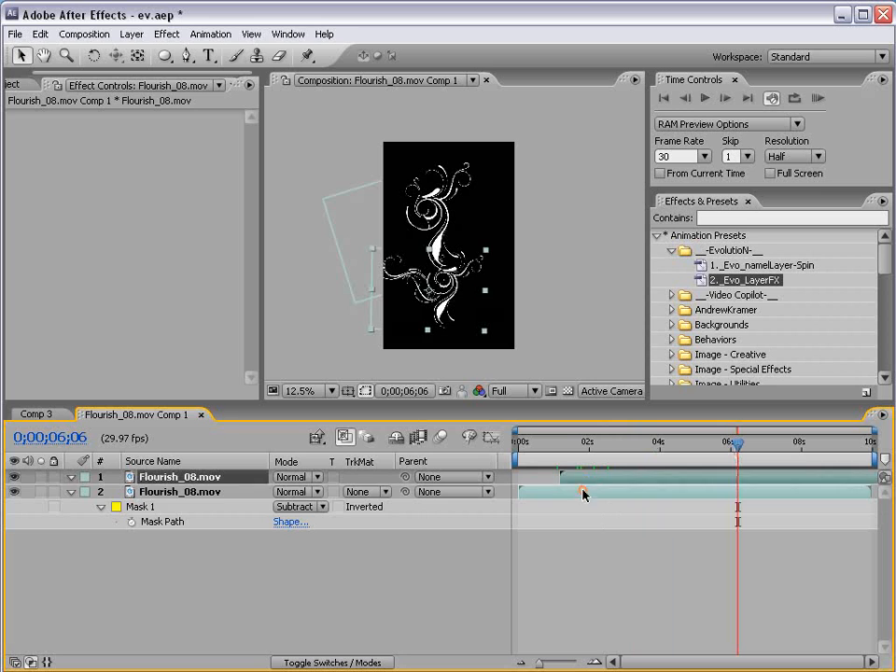
shift+click(583, 491)
drag(438, 215, 463, 219)
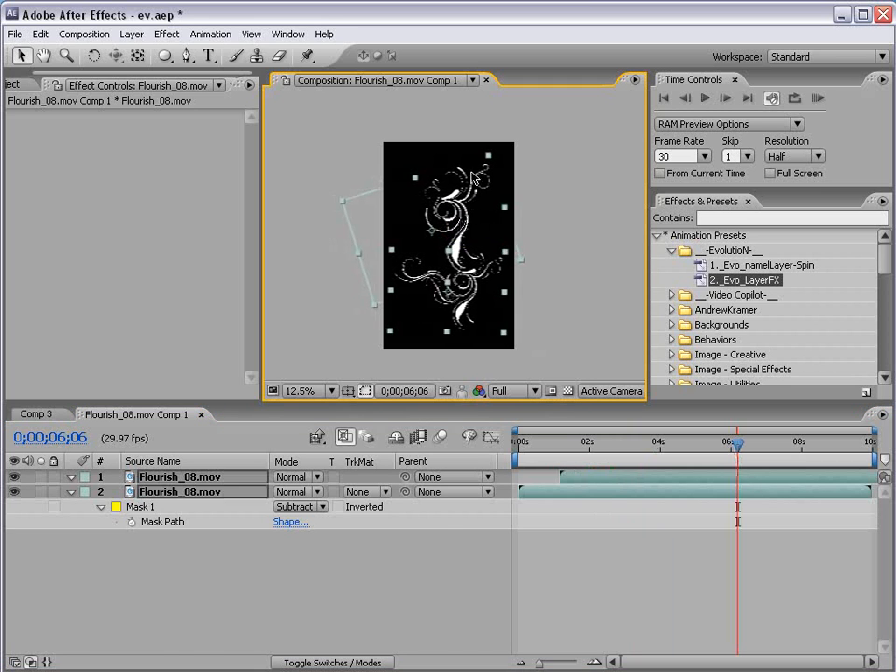
key(grave)
key(period)
key(grave)
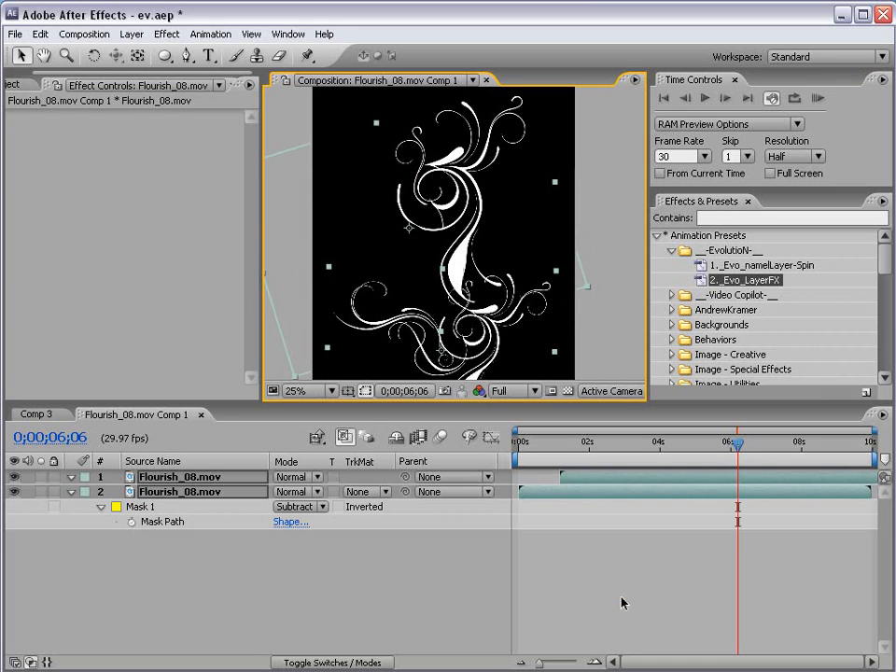
- In Comp 3, RAM preview the updated flourish animation from the start, then scrub to about four seconds
click(22, 313)
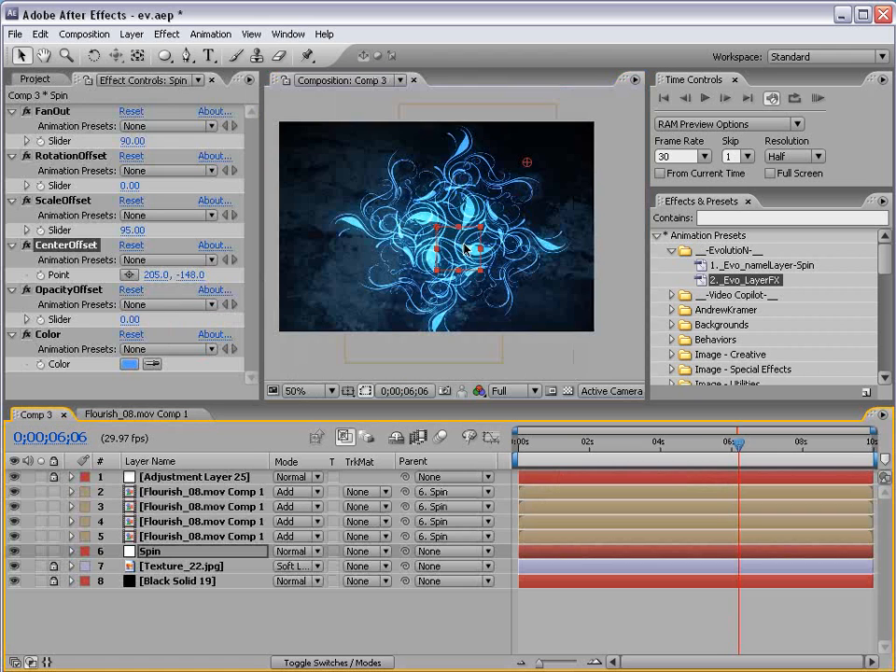
drag(707, 448, 519, 446)
key(KP_0)
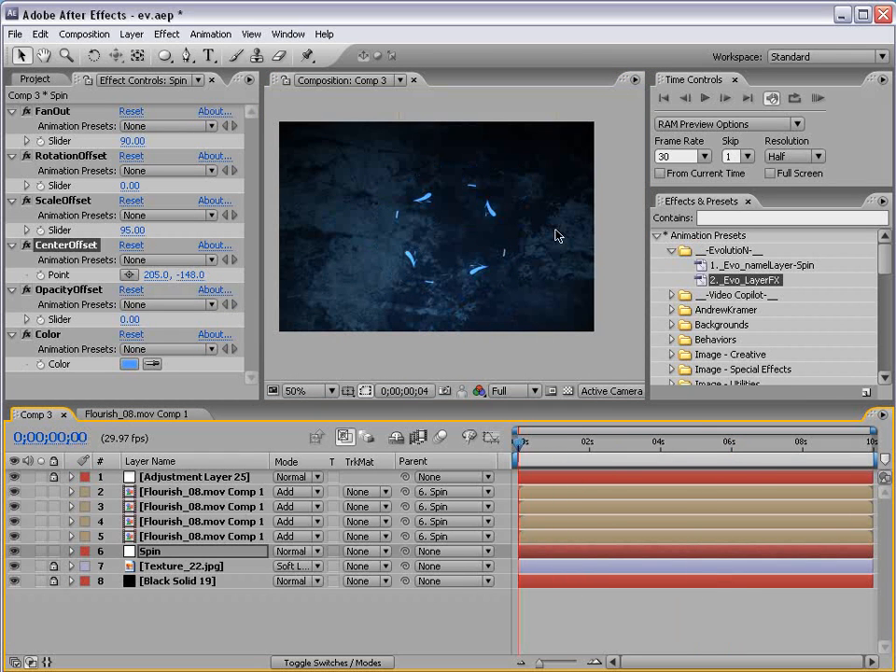
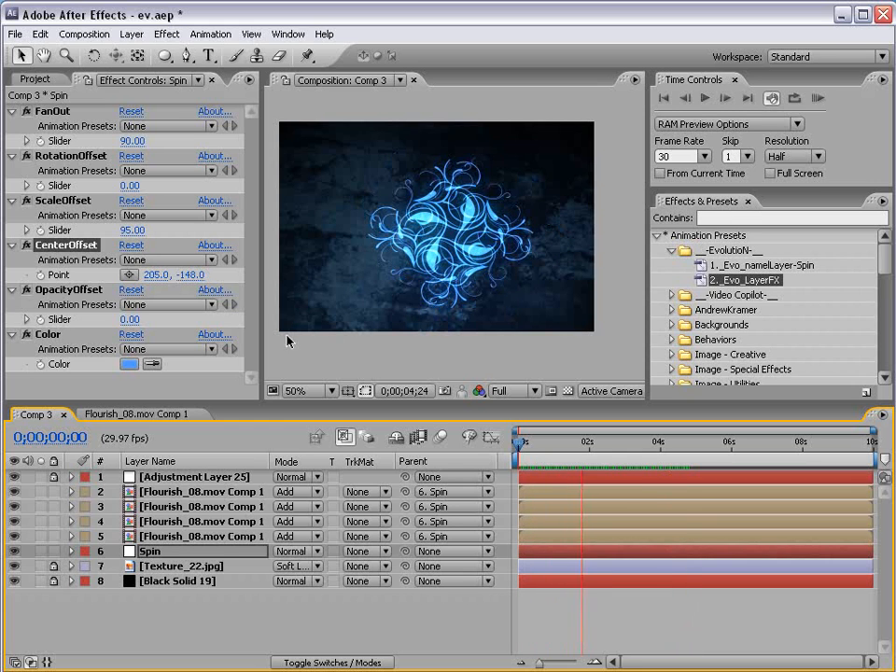
key(space)
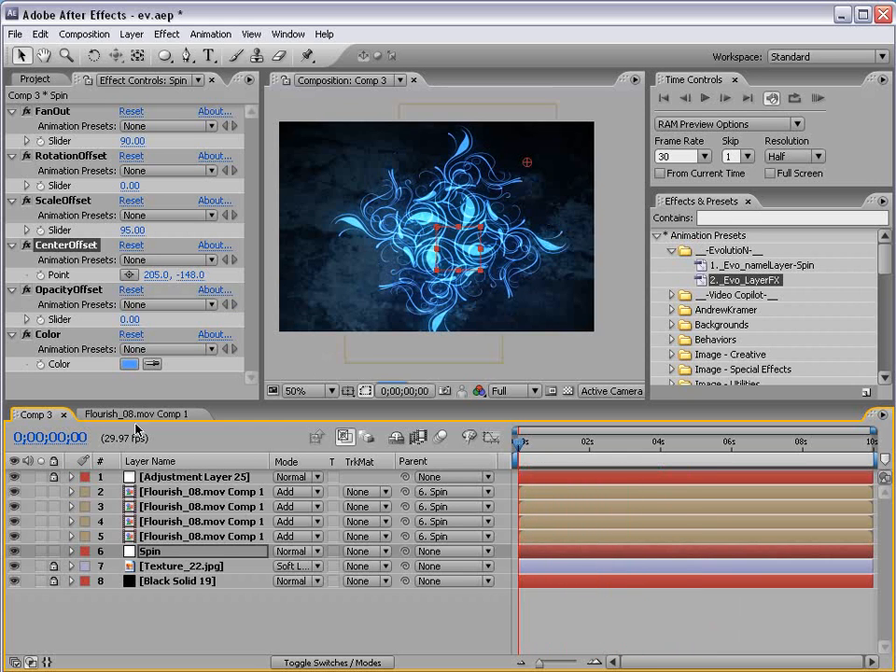
drag(604, 437, 692, 437)
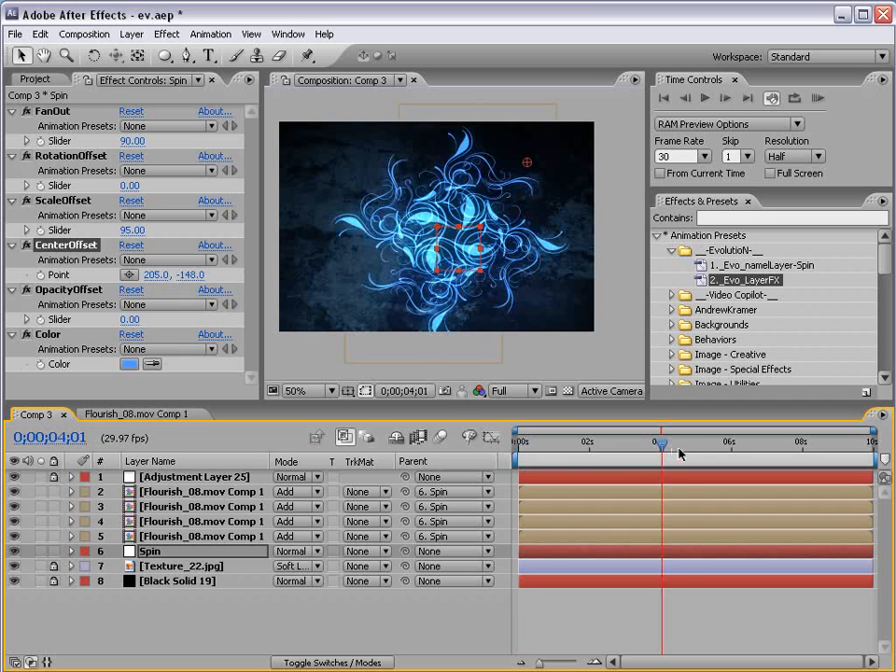
- Set the Spin null's CenterOffset to 63.0, 512.0 and RAM preview Comp 3
drag(149, 275, 752, 222)
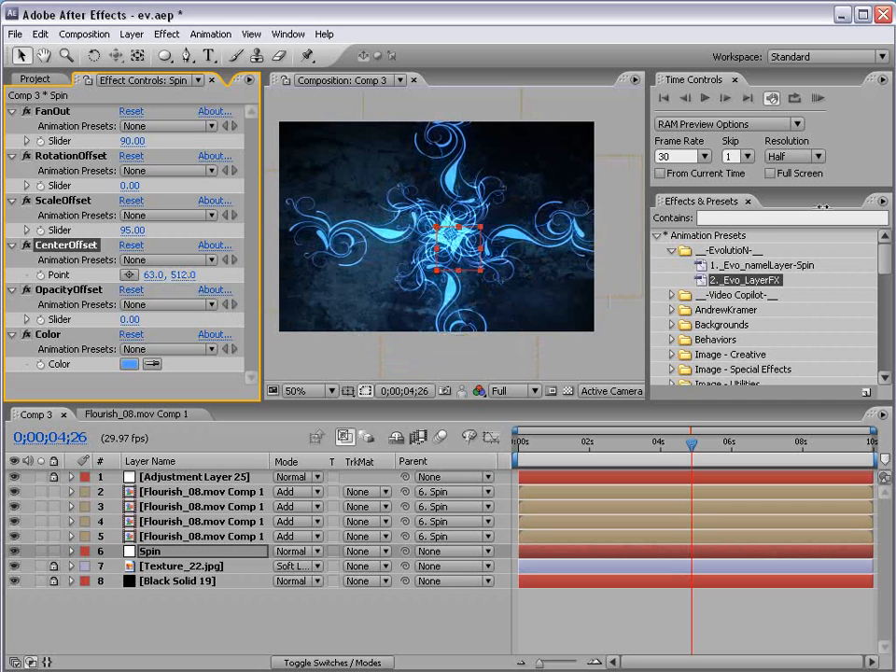
key(KP_0)
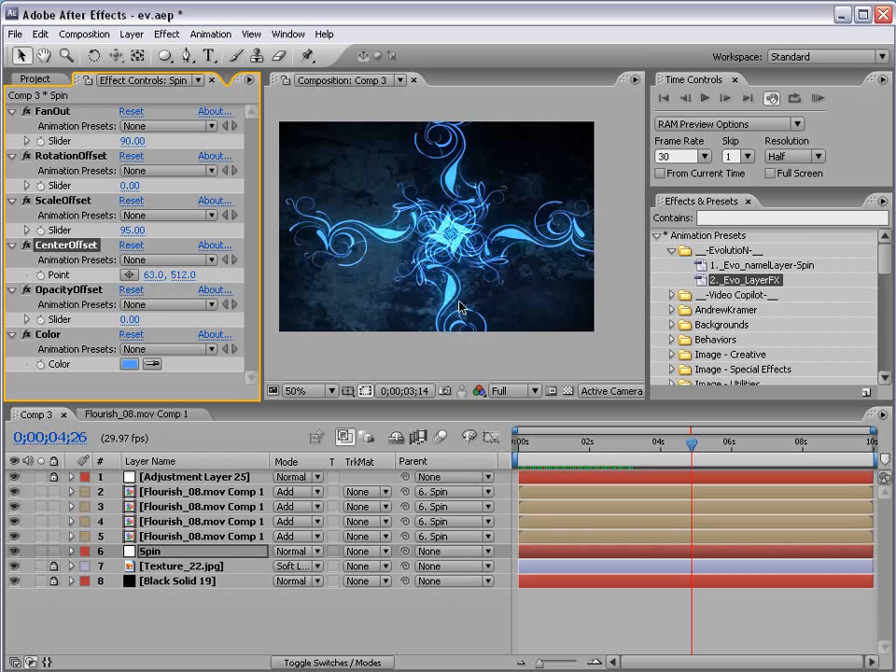
- Replace the source of the four Flourish_08.mov Comp 1 layers with Flourish_07.mov and scrub to 0;00;02;23
click(38, 80)
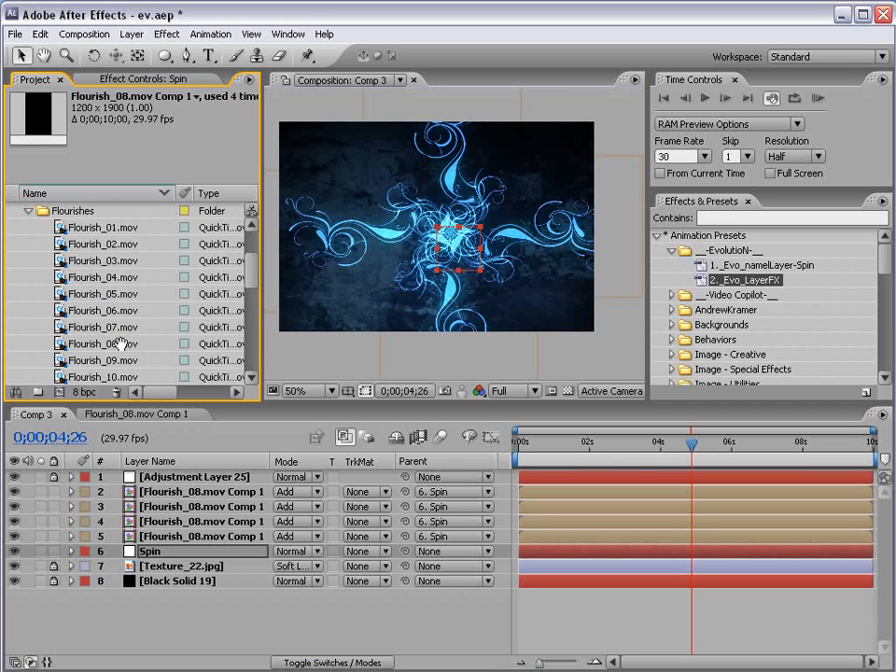
drag(147, 355, 142, 338)
click(91, 314)
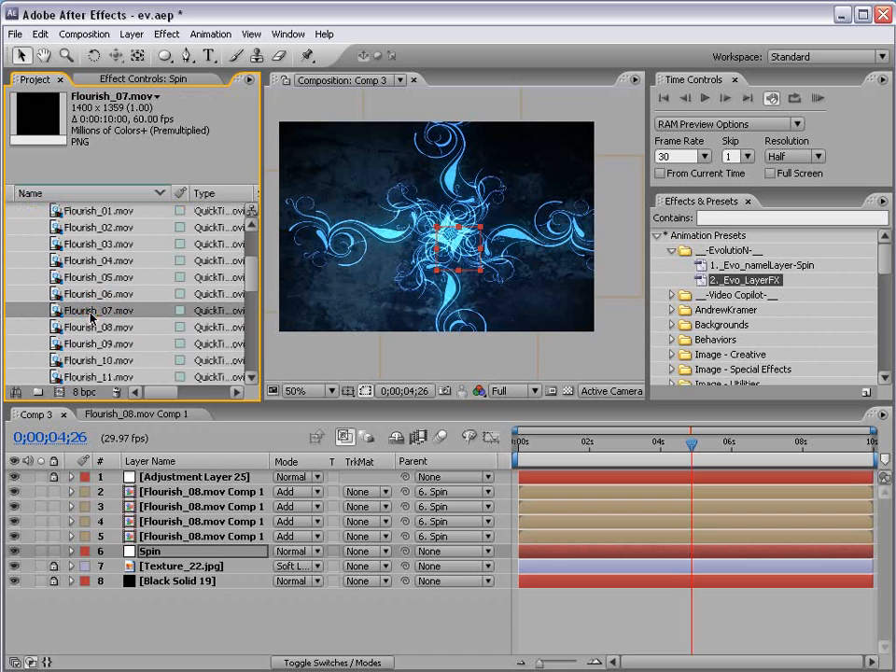
click(165, 493)
shift+click(159, 539)
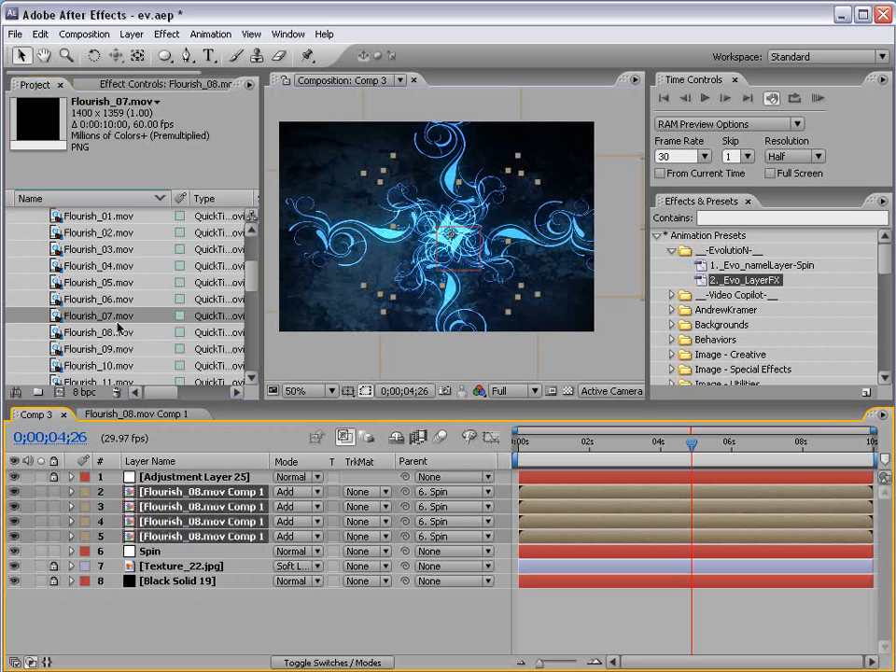
drag(58, 317, 214, 528)
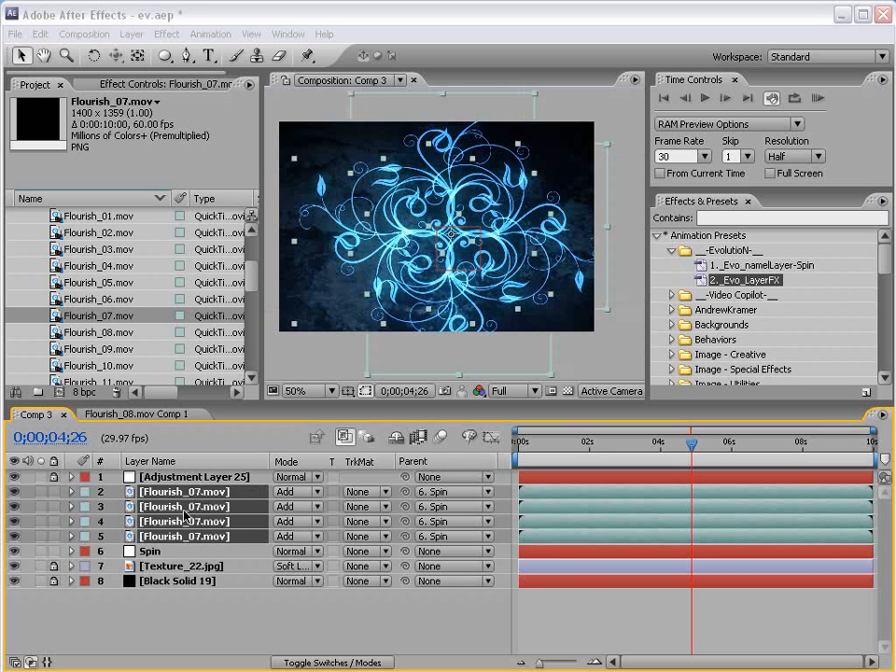
drag(543, 443, 617, 447)
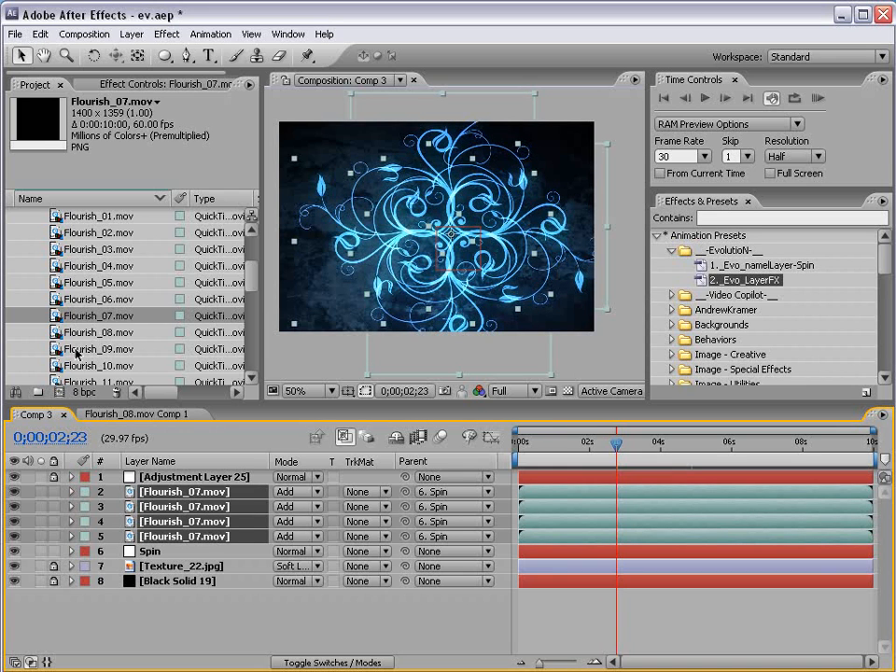
- Swap the source of the four selected flourish layers to Flourish_09.mov and after that to Flourish_10.mov, scrubbing to 0;00;01;24
drag(78, 353, 190, 515)
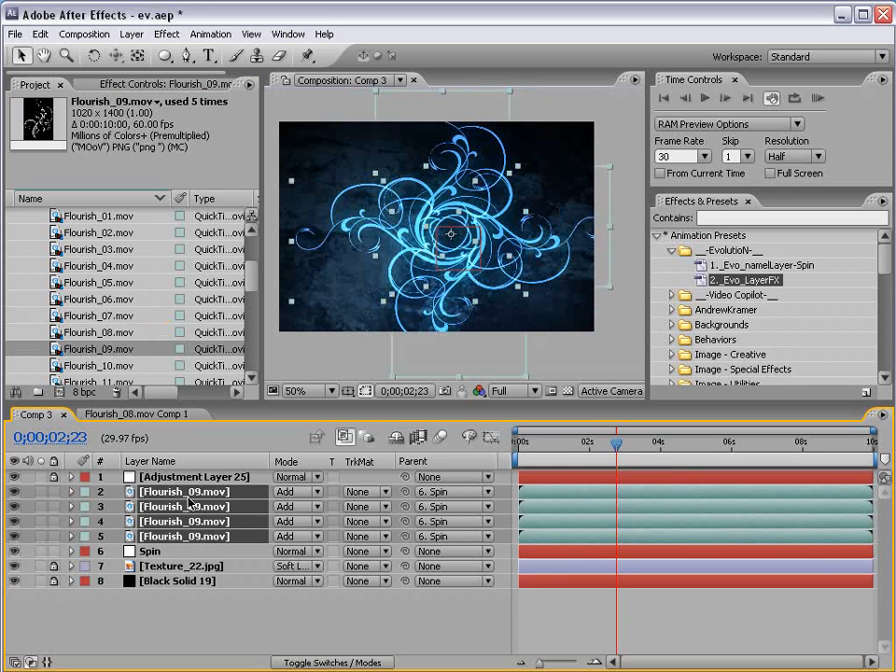
scroll(151, 304, down, 2)
click(151, 301)
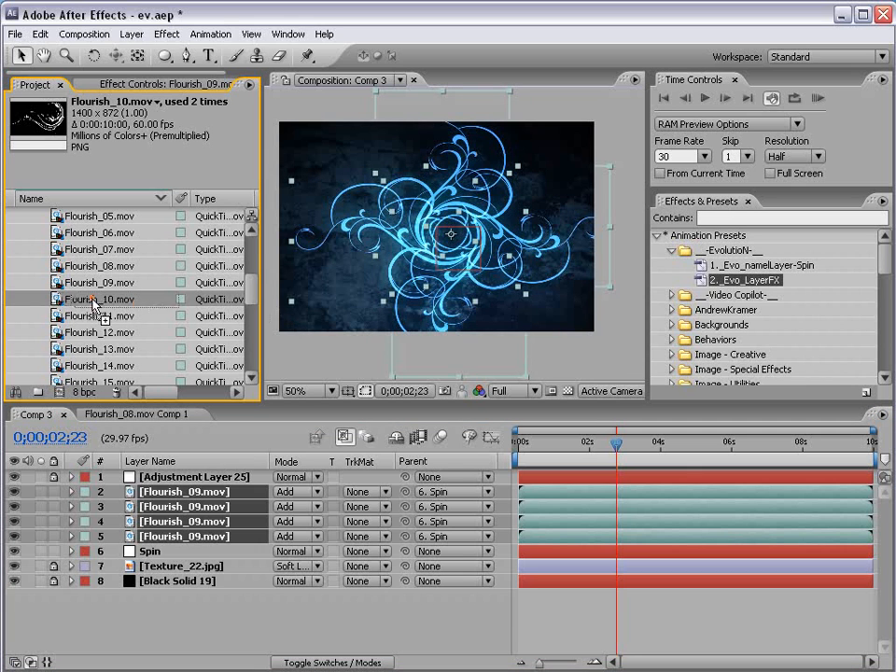
drag(94, 304, 165, 510)
drag(540, 458, 582, 458)
- Shift the Spin null's CenterOffset to -152.0, 11.0 and scrub back to 0;00;00;16
click(157, 551)
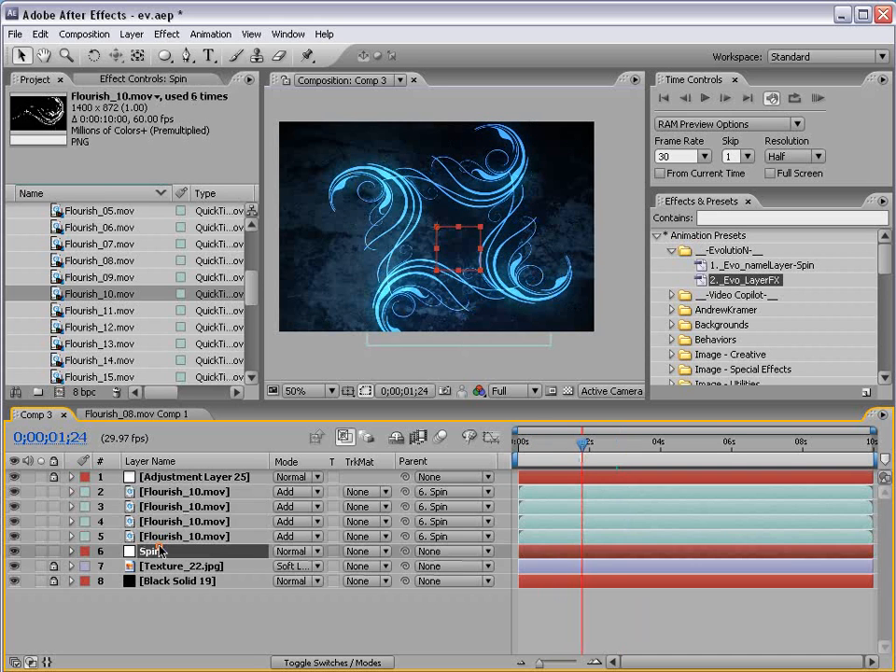
click(119, 81)
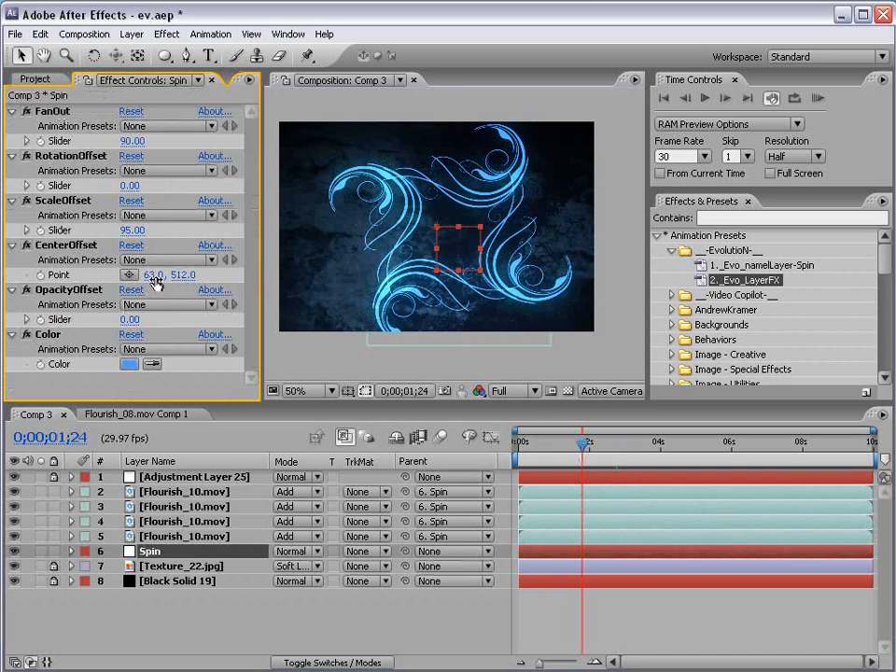
drag(153, 276, 341, 261)
drag(190, 277, 443, 290)
drag(567, 377, 358, 240)
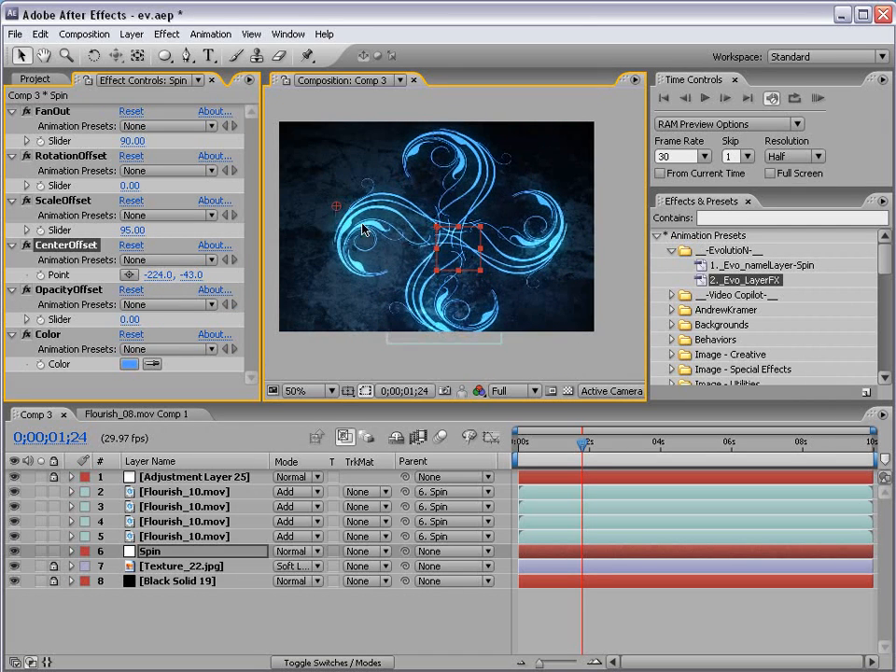
drag(583, 442, 538, 446)
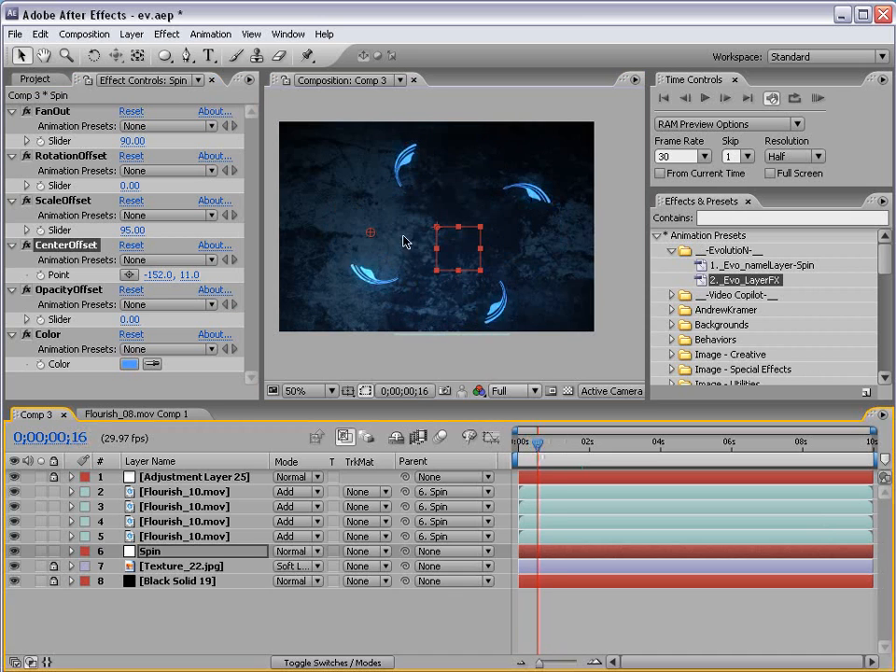
- Move the Spin null's CenterOffset to 382.0, -275.0 and inspect the artwork around 0;00;02;27 in the maximized composition view
drag(372, 236, 612, 110)
click(542, 444)
drag(542, 444, 620, 443)
key(grave)
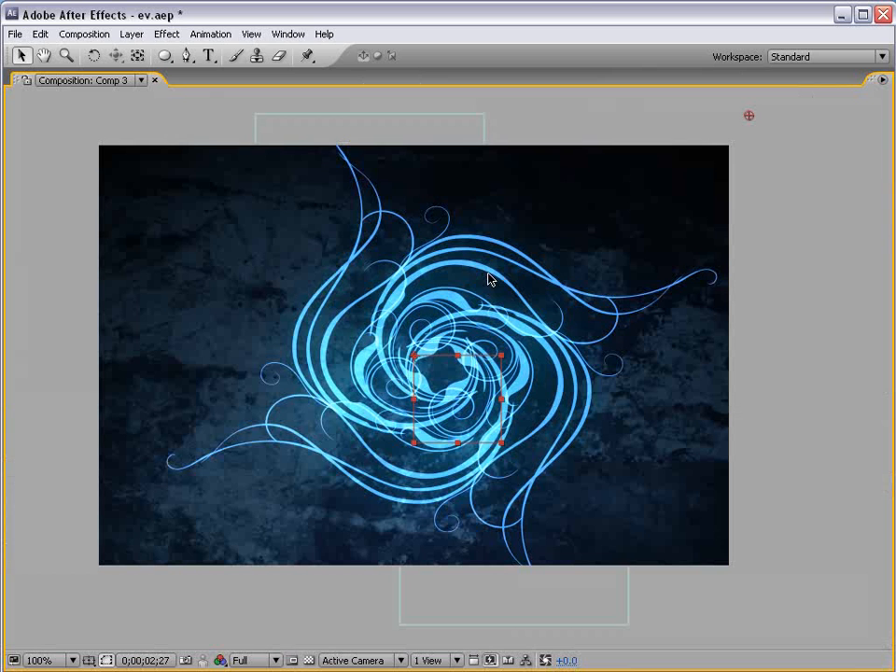
key(grave)
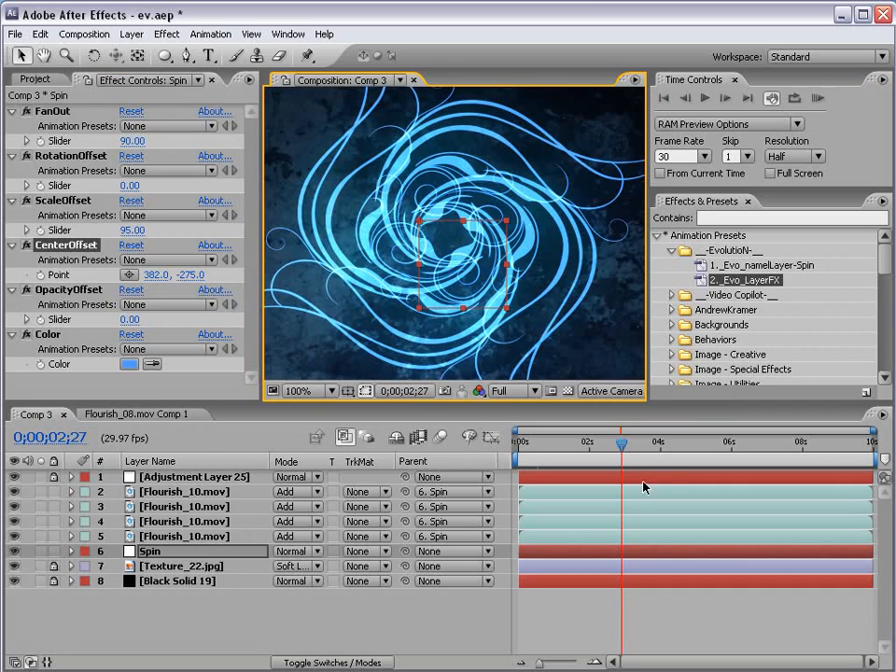
mouse_move(597, 439)
mouse_down()
mouse_move(530, 448)
mouse_move(614, 444)
mouse_up()
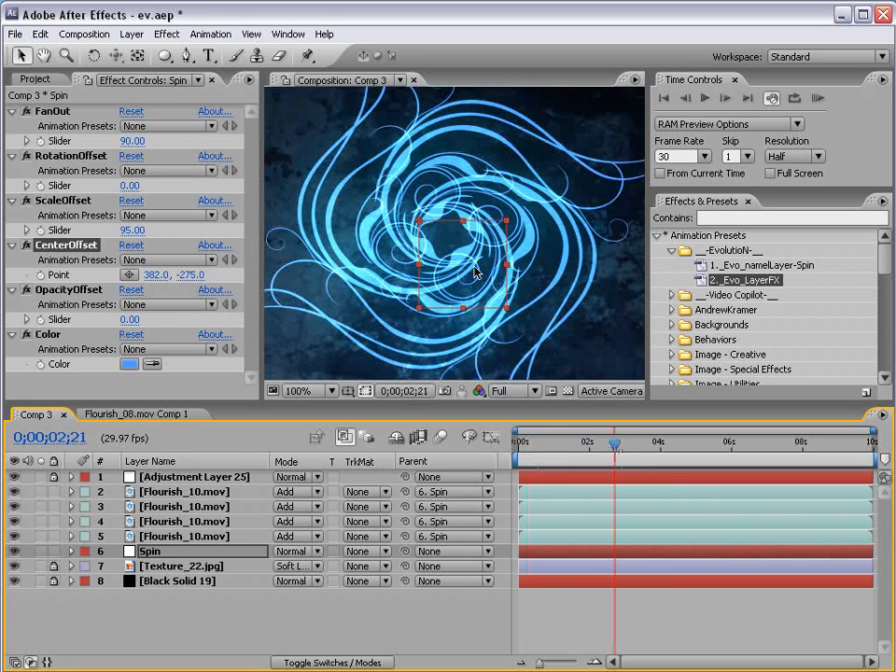
scroll(476, 271, down, 2)
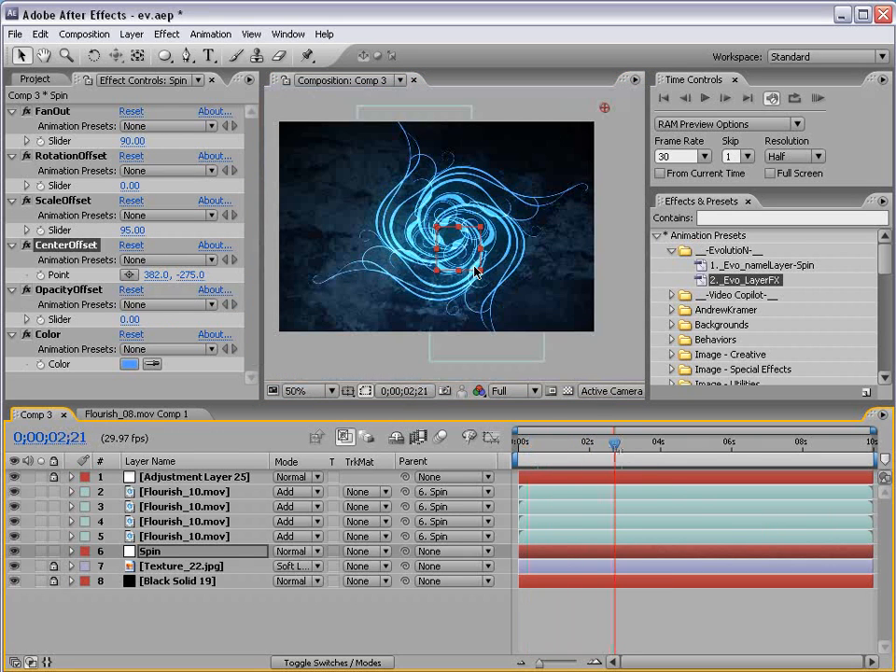
- Swap the four Flourish_10.mov layers to Flourish_15.mov and after that to Flourish_17.mov, scrubbing to 0;00;06;07
click(178, 494)
shift+click(177, 537)
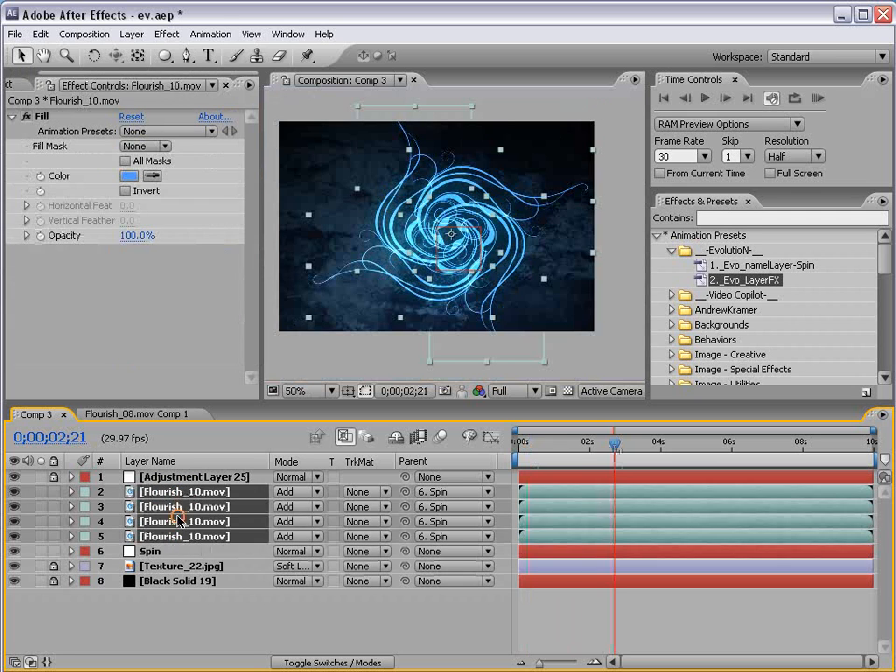
click(8, 86)
drag(253, 290, 251, 312)
drag(99, 299, 215, 494)
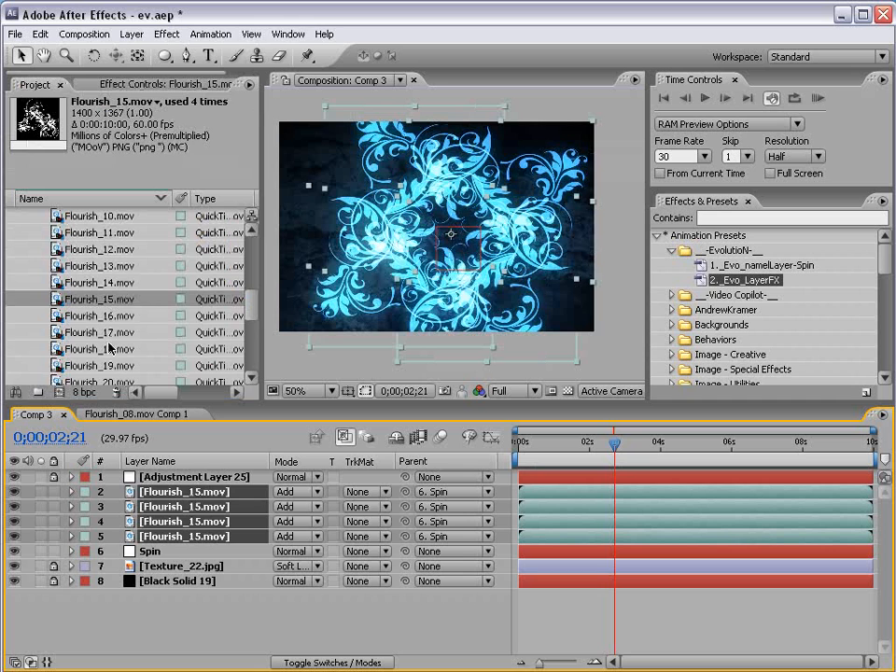
drag(101, 332, 213, 495)
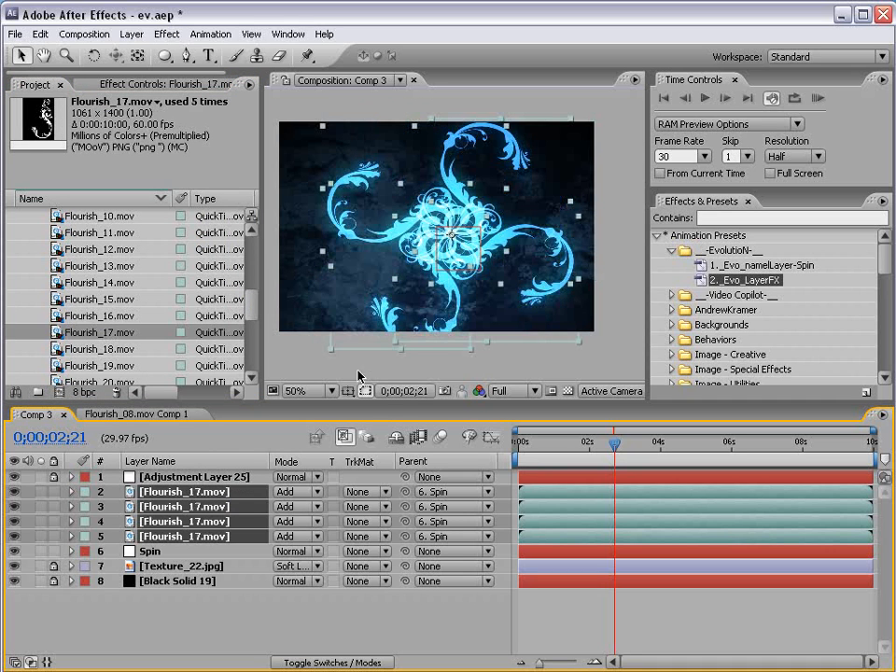
drag(623, 452, 741, 516)
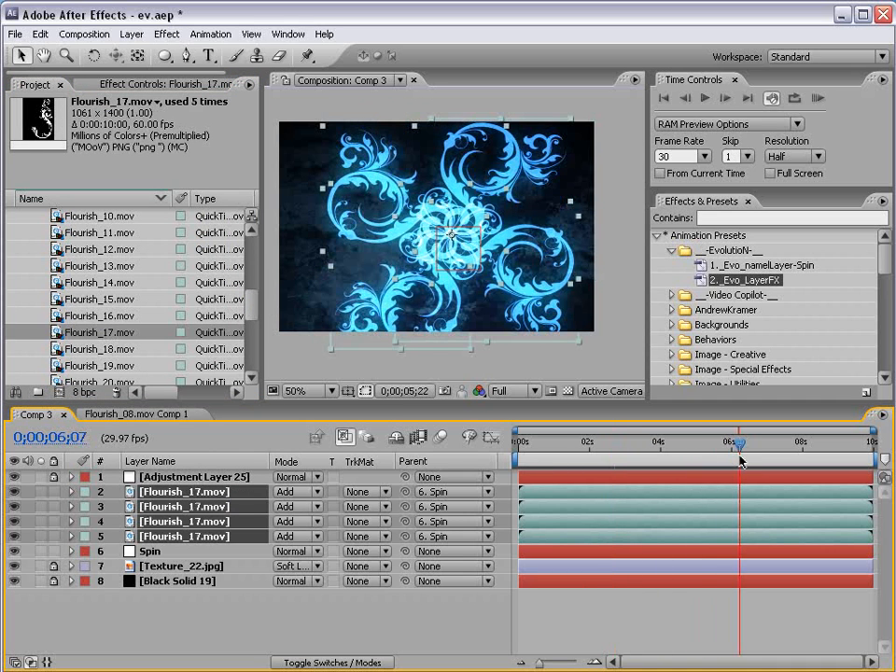
- Replace the four Flourish_17.mov layers with Flourish_26.mov and inspect the artwork in the maximized composition view
drag(247, 304, 246, 330)
drag(101, 333, 208, 492)
click(578, 615)
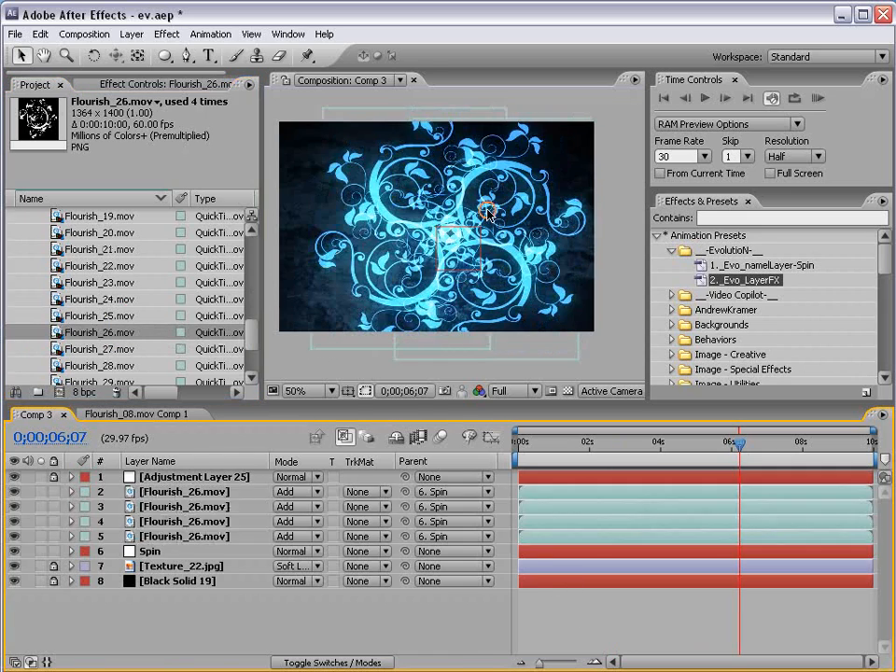
key(grave)
key(grave)
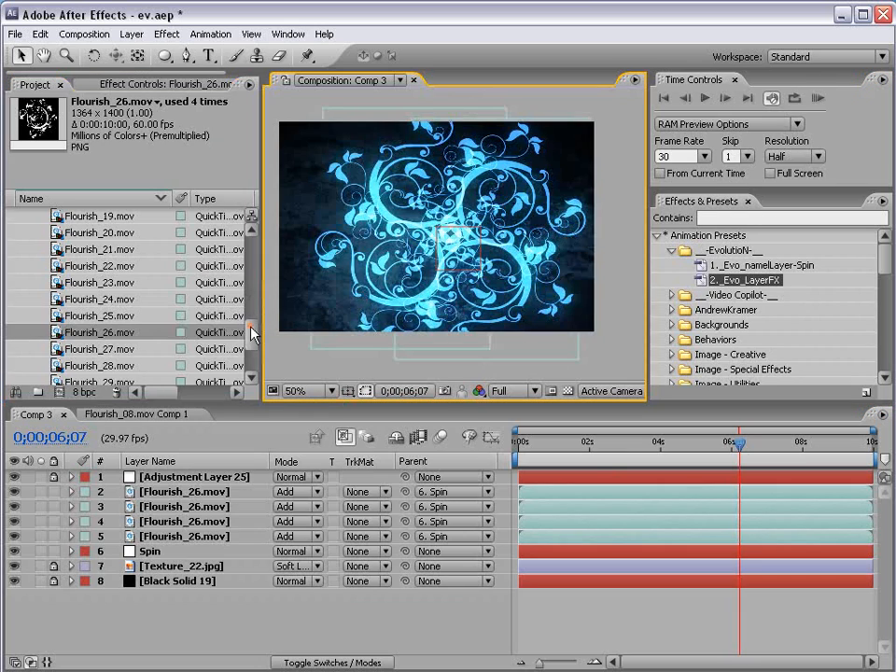
- Replace the source of the four Flourish_26.mov layers with Flourish_09.mov
drag(250, 333, 251, 342)
mouse_move(108, 330)
mouse_down()
mouse_move(199, 490)
mouse_move(119, 338)
mouse_up()
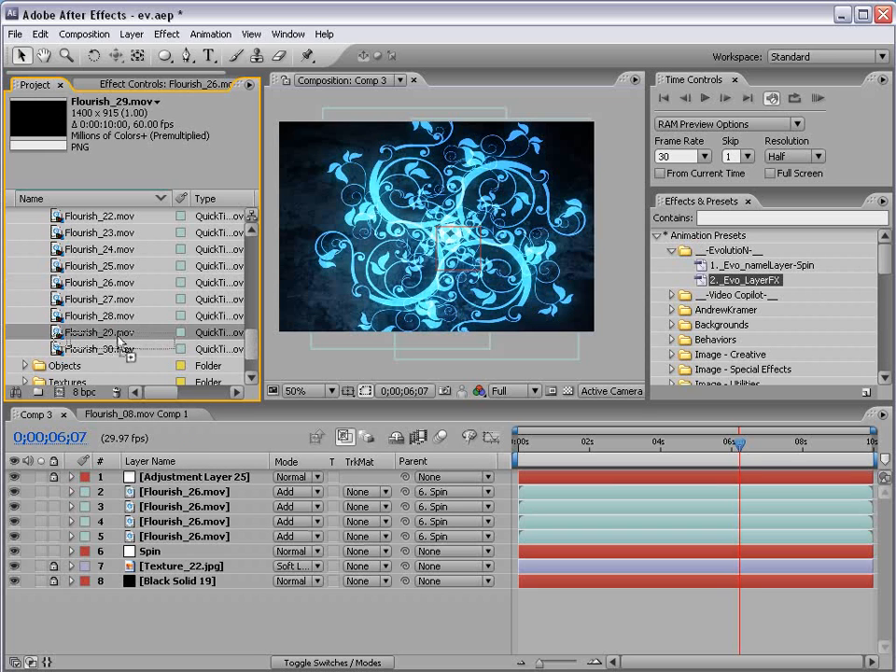
click(198, 600)
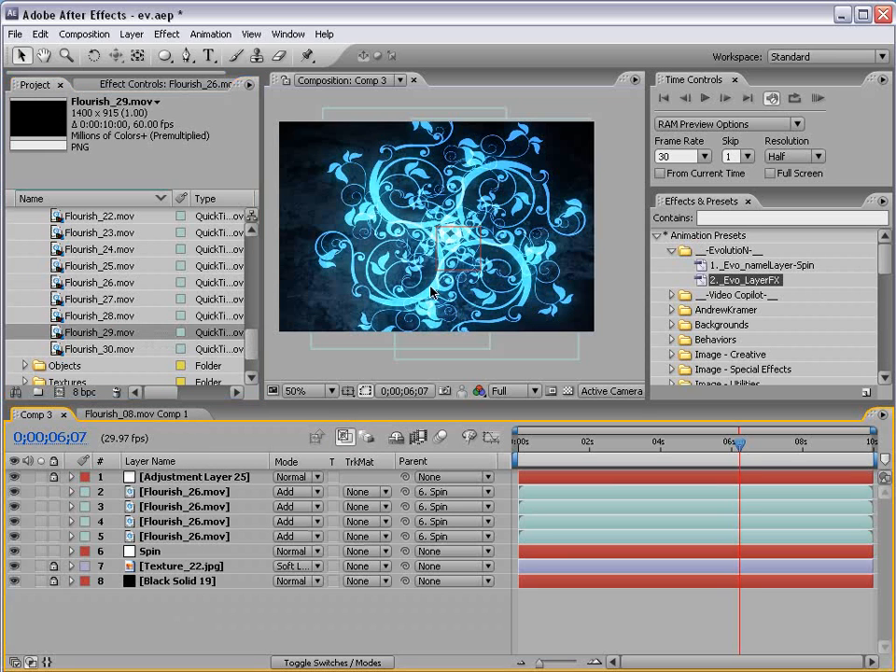
drag(252, 322, 256, 291)
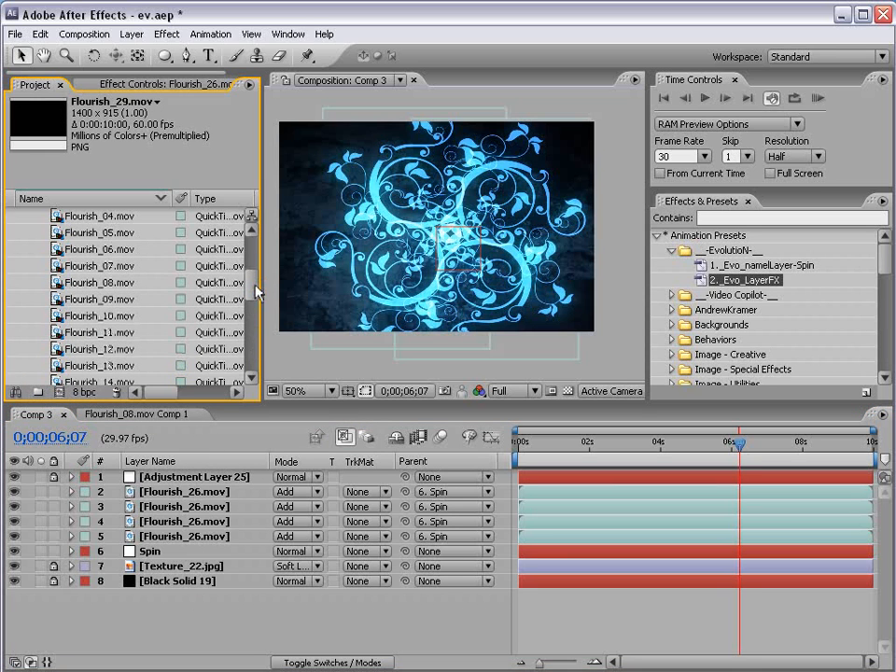
click(190, 498)
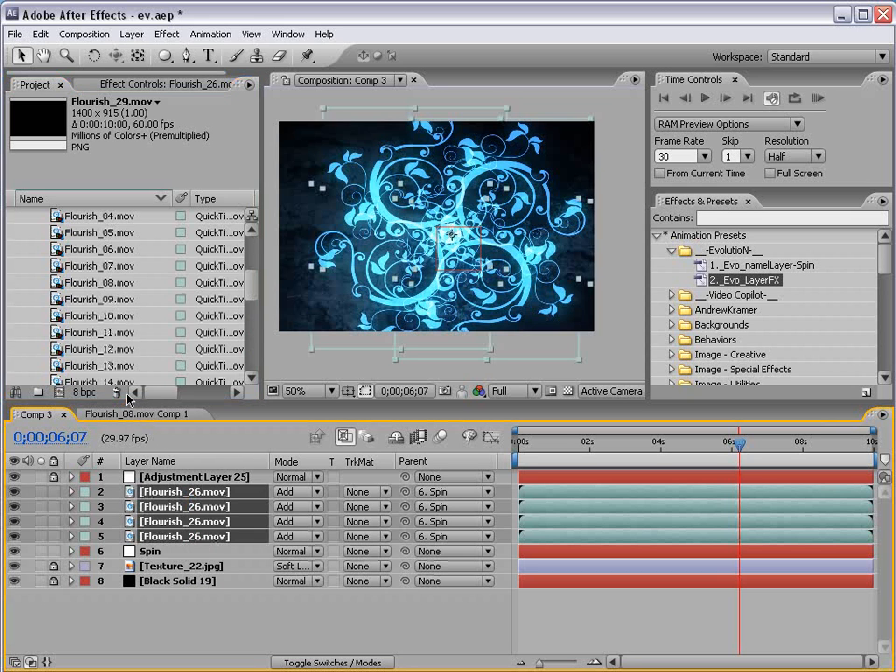
drag(110, 293, 211, 492)
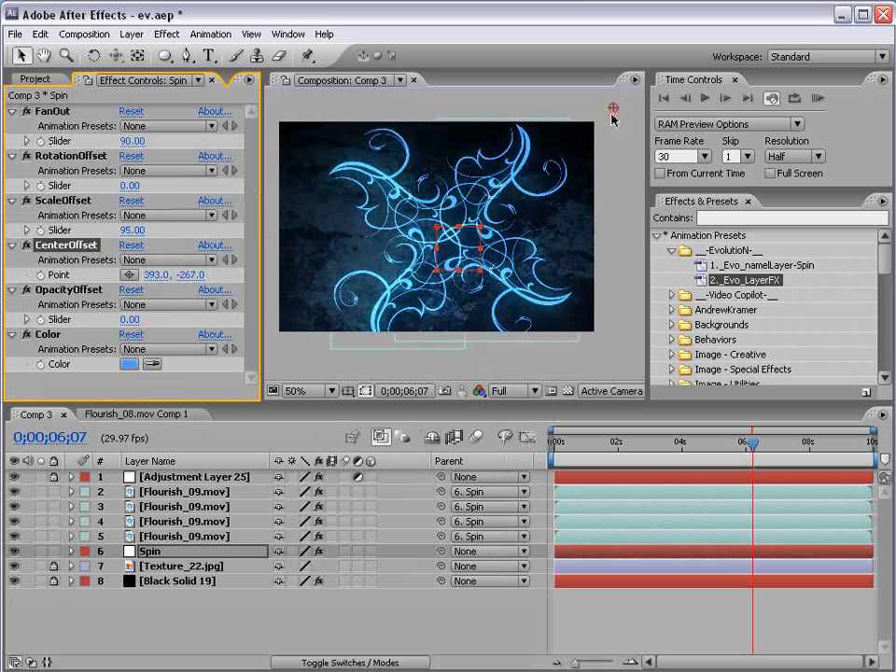
- Move the Spin null's CenterOffset point to -173.0, 109.0 and deselect the layer
drag(613, 117, 368, 280)
click(627, 625)
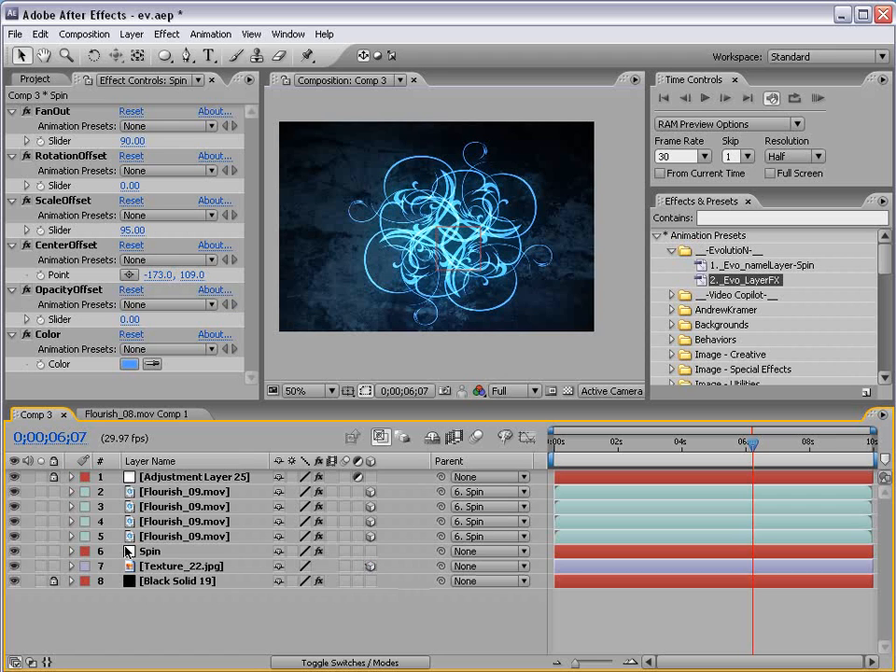
- Make the Spin null a 3D layer and try tilting it with the Rotation tool
click(175, 553)
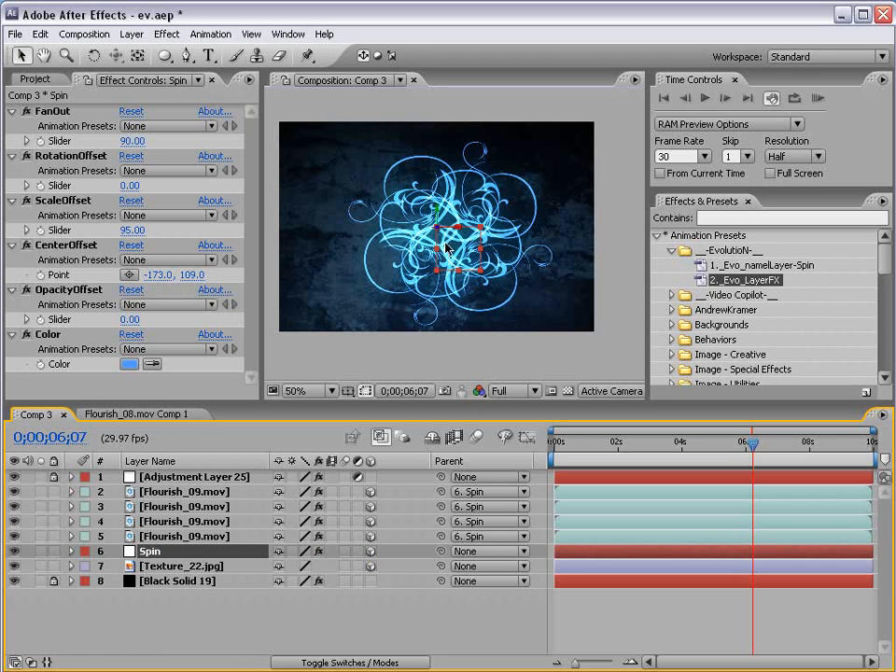
scroll(449, 241, up, 2)
key(w)
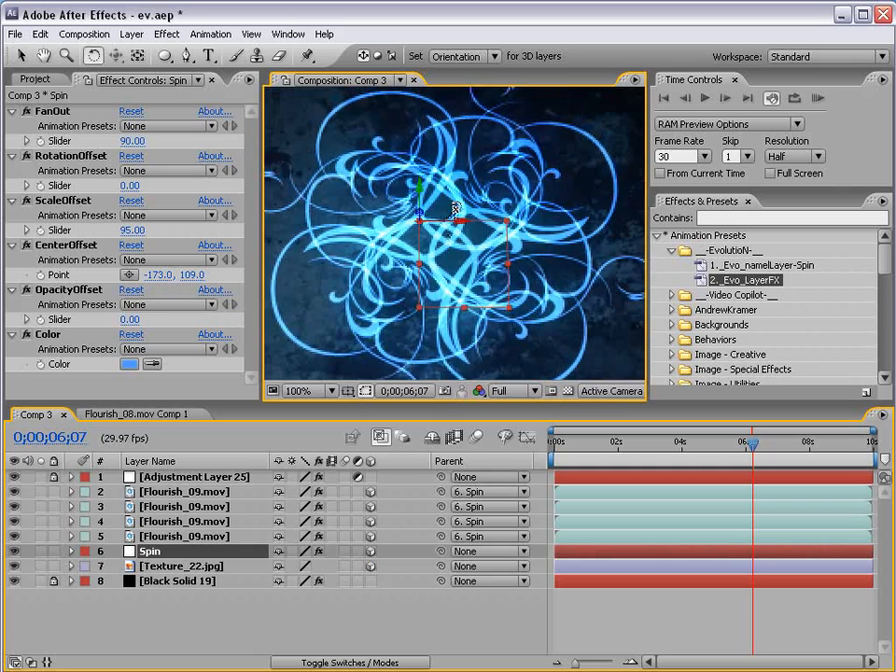
drag(455, 210, 443, 280)
scroll(443, 278, down, 2)
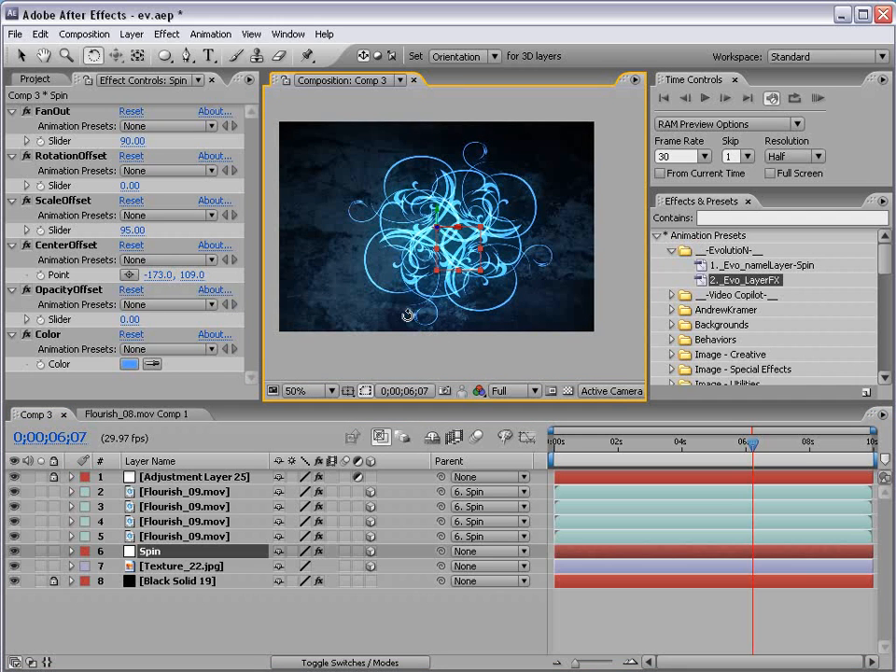
- Add a camera named Camera 1 to Comp 3 using the 35mm preset
click(131, 35)
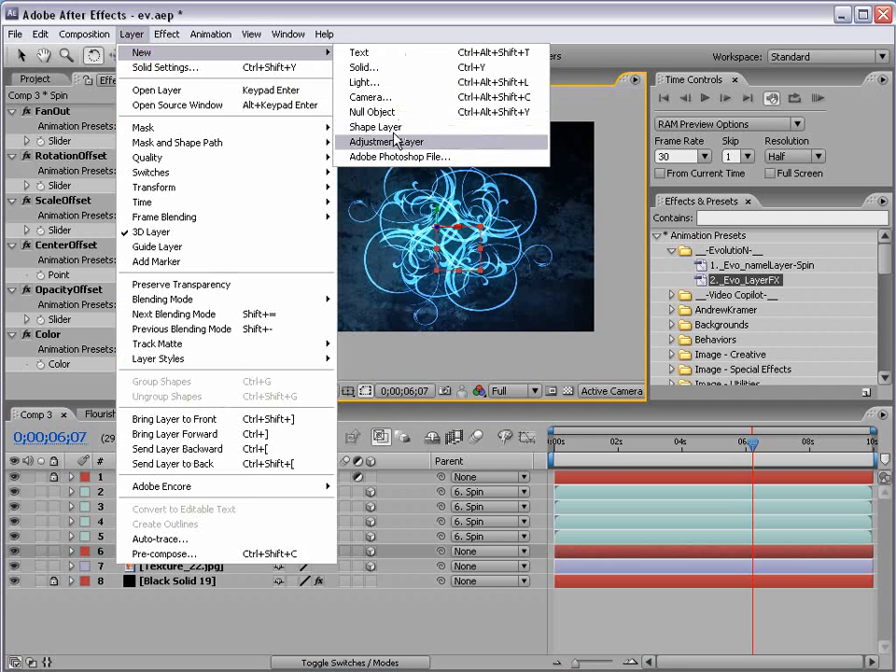
click(373, 97)
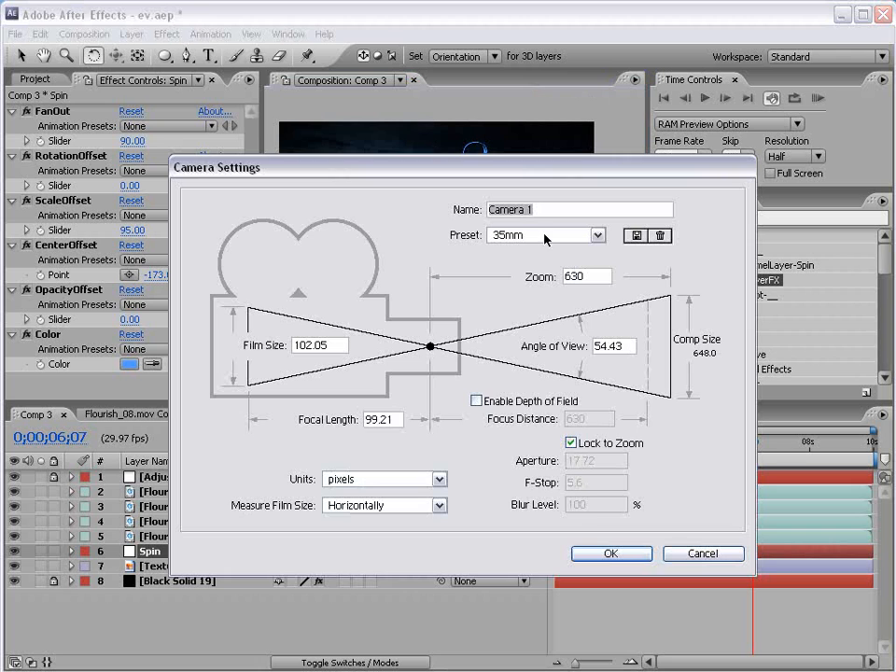
click(612, 553)
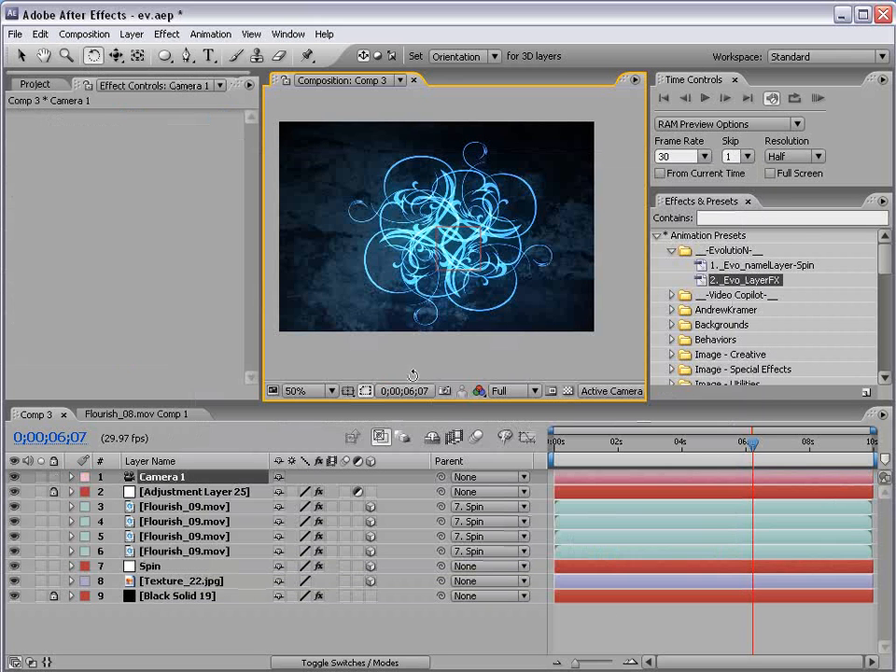
- Rotate the Spin null in 3D so the flourish lies flat like a floor and move it to the lower right of the frame
click(160, 480)
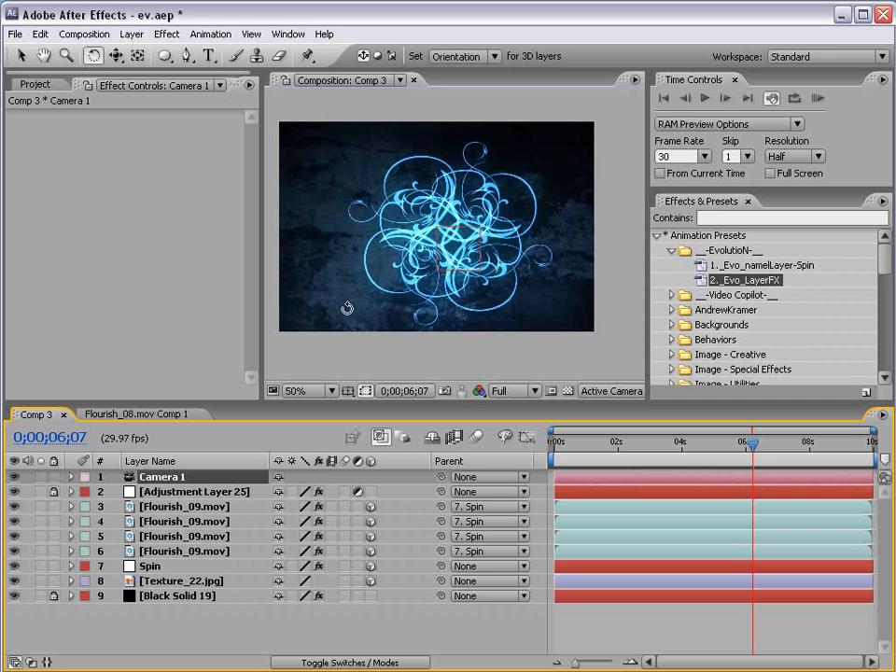
click(159, 568)
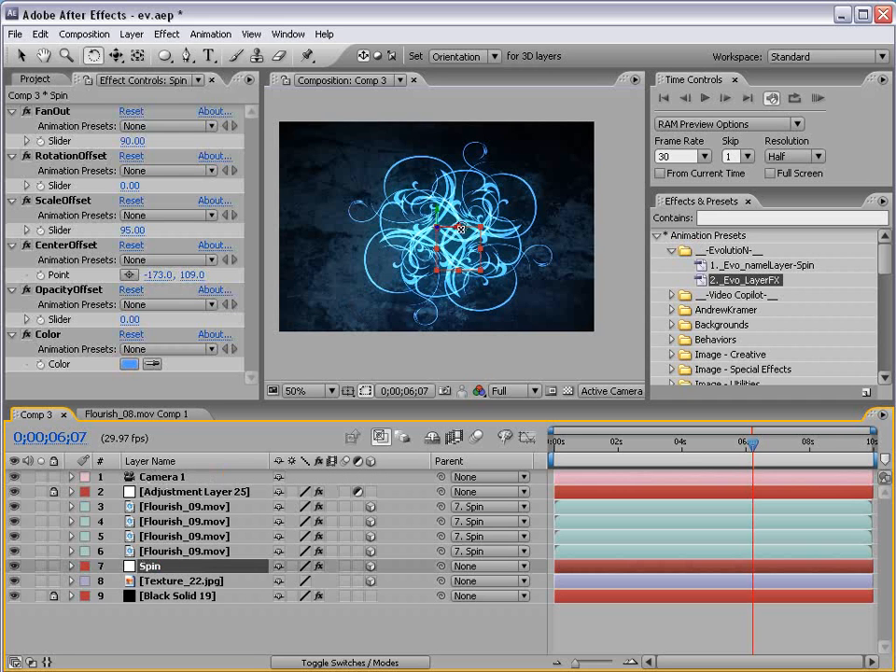
drag(431, 217, 493, 259)
key(v)
key(w)
key(v)
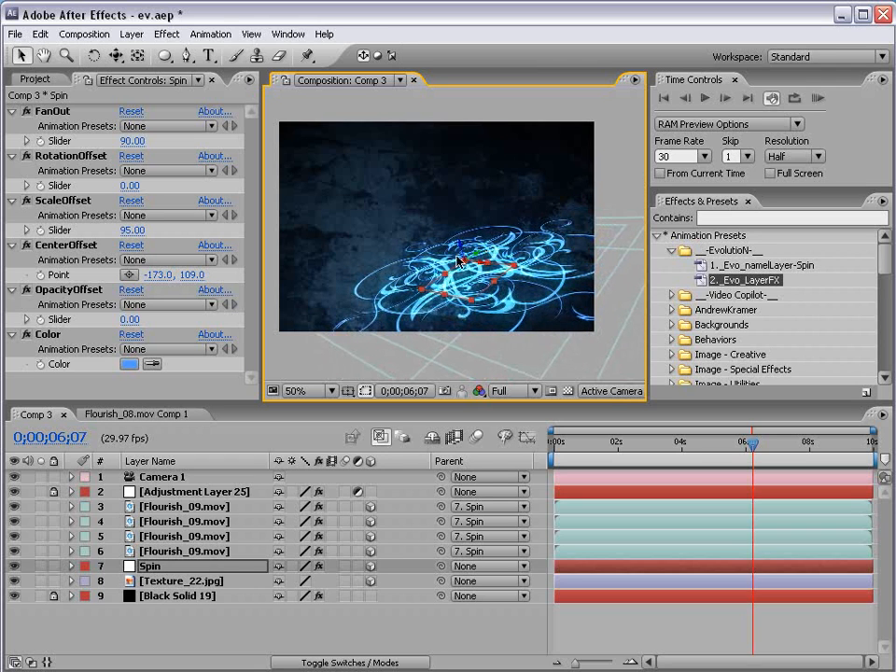
- Orbit Camera 1 to view the flattened flourish from a new angle
key(c)
key(c)
key(c)
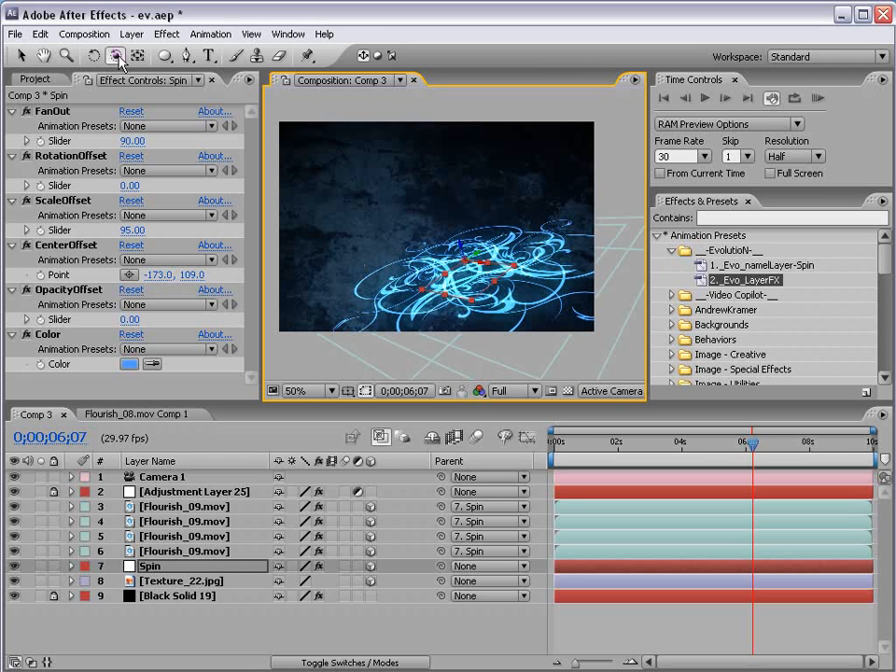
drag(340, 235, 385, 251)
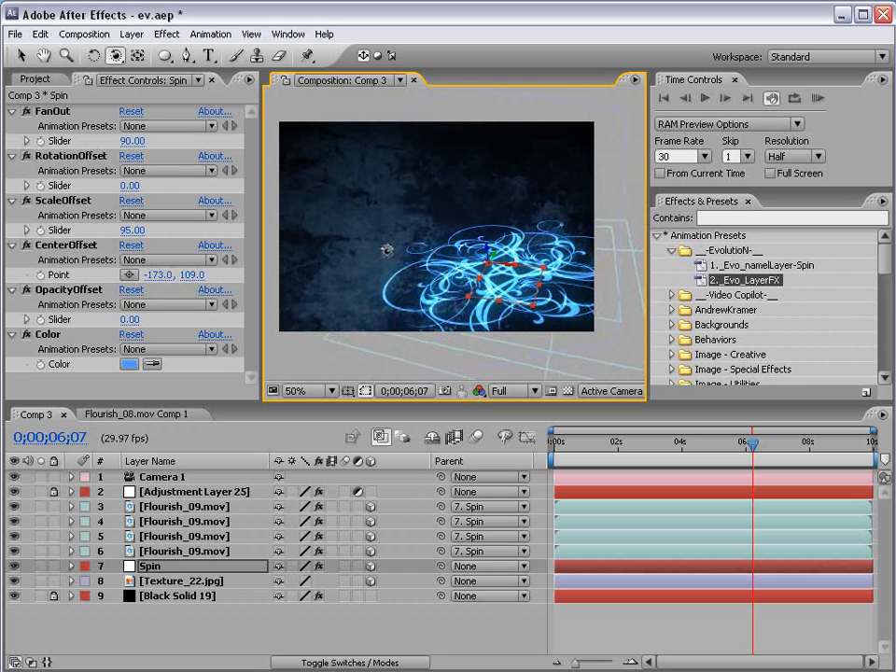
- Reposition the Texture_22.jpg layer in 3D, scale it to 64%, and check the composition in an enlarged view
key(v)
click(176, 580)
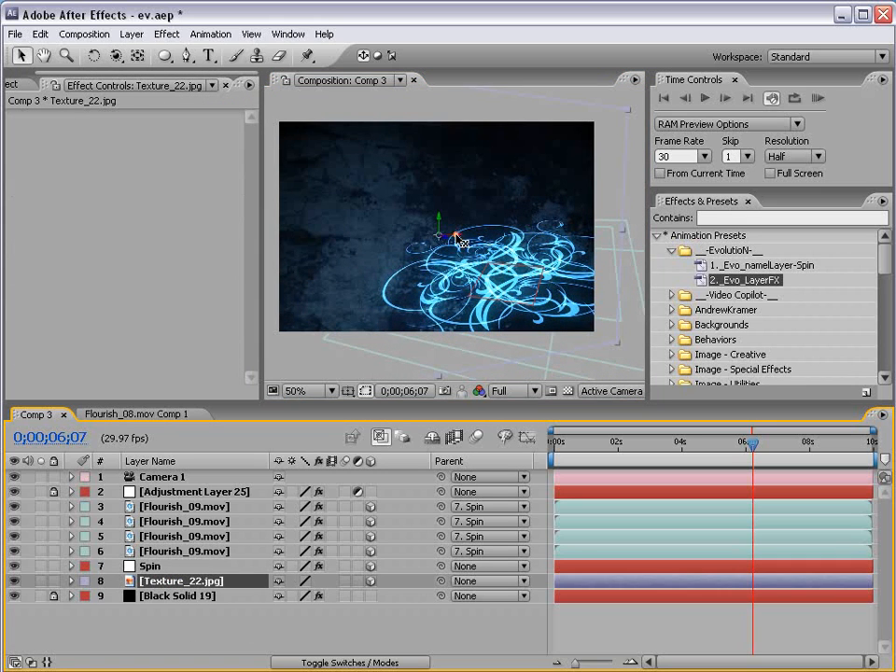
mouse_move(458, 241)
mouse_down()
mouse_move(388, 250)
mouse_move(393, 246)
mouse_move(306, 199)
mouse_move(386, 231)
mouse_move(478, 230)
mouse_move(463, 230)
mouse_up()
key(s)
drag(358, 597, 379, 595)
click(240, 645)
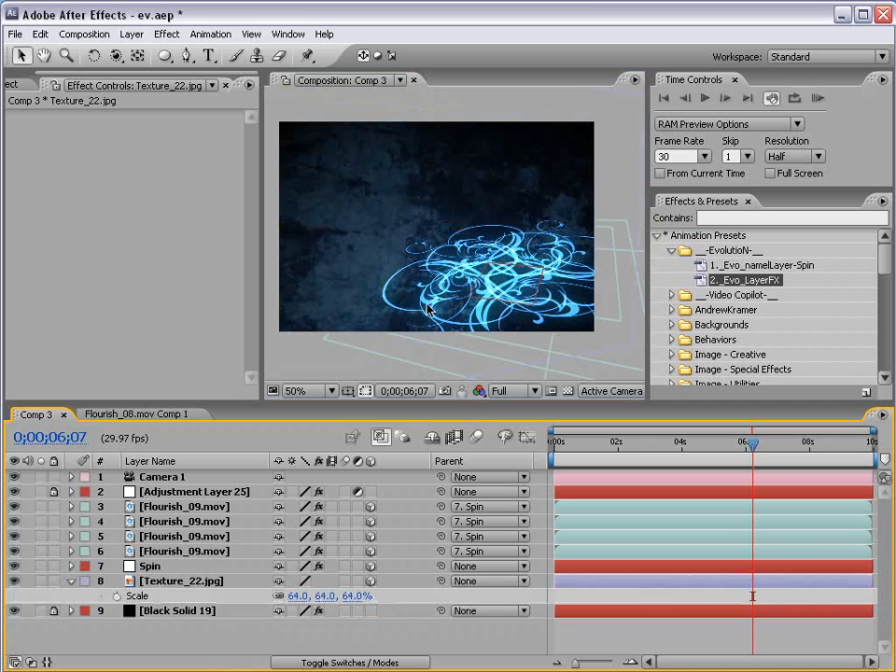
key(c)
mouse_move(460, 278)
mouse_down()
mouse_move(447, 277)
mouse_move(467, 271)
mouse_move(459, 274)
mouse_up()
scroll(460, 262, up, 1)
key(grave)
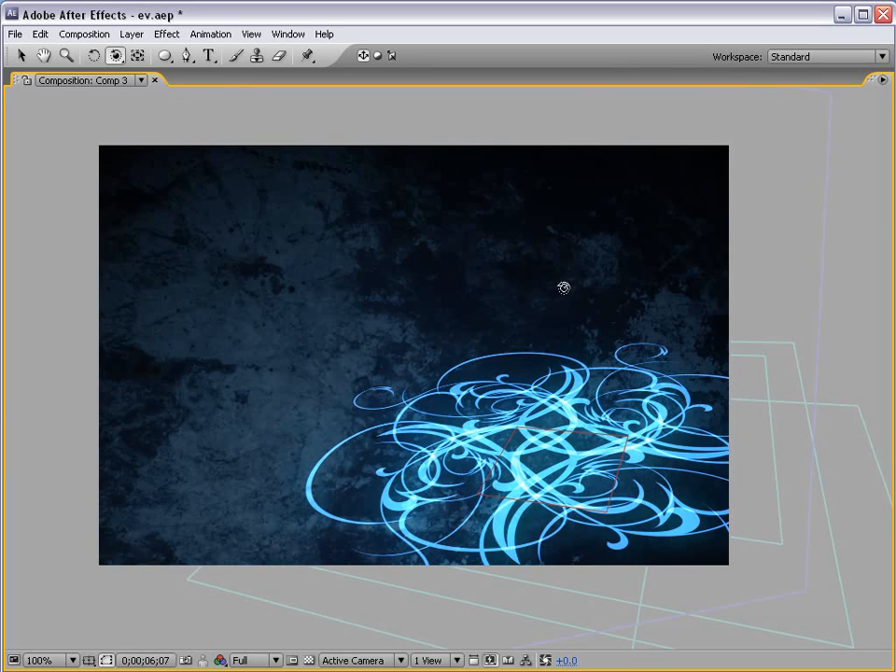
key(grave)
scroll(427, 295, down, 1)
- Turn on depth of field for Camera 1 with focus distance 574, aperture 50 pixels and blur level 646%
click(180, 480)
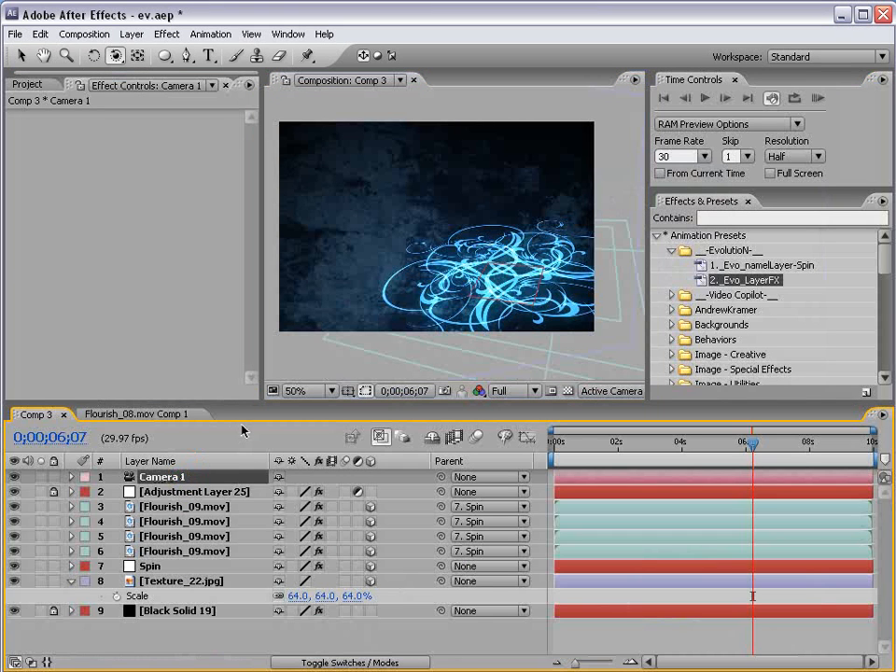
key(a)
key(a)
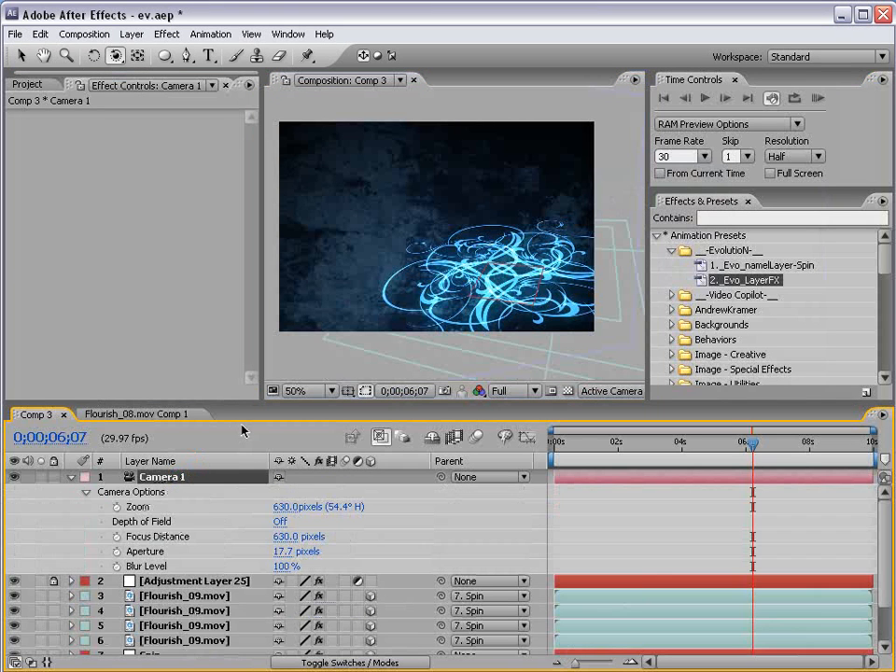
click(280, 522)
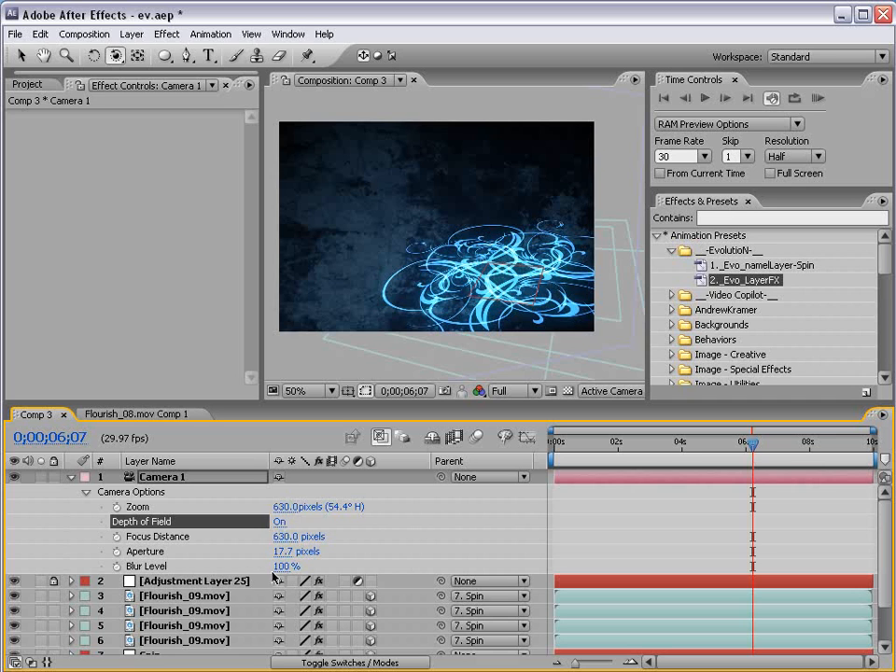
drag(280, 567, 891, 541)
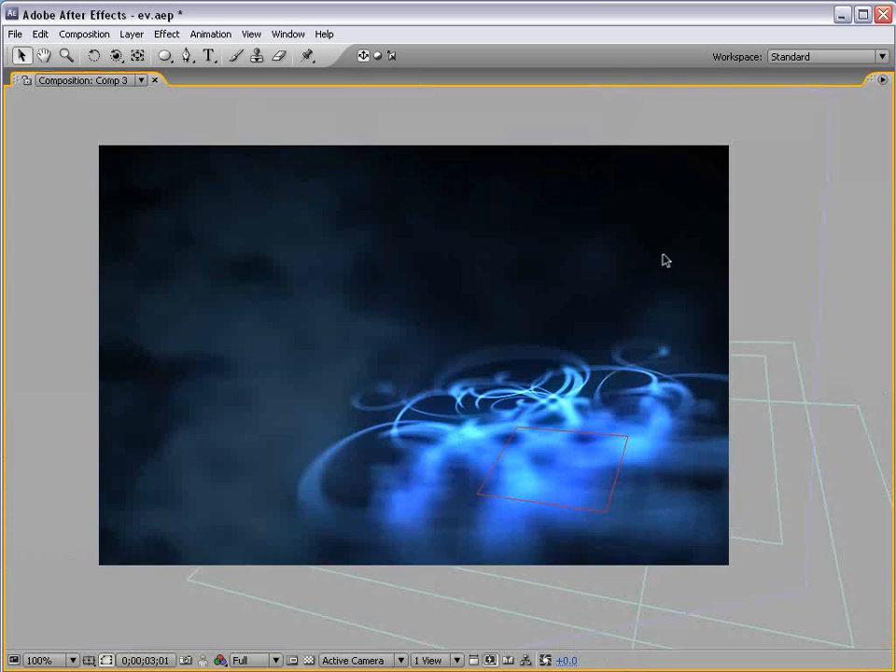
key(grave)
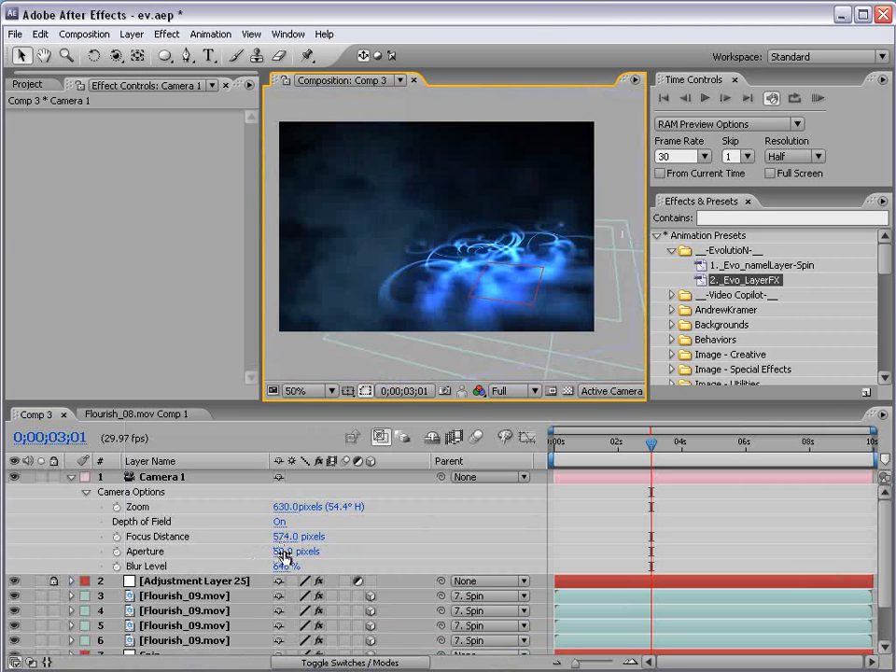
- Set Camera 1's focus distance to 494, aperture to 31 pixels and blur level to 474%, and preview the animation
drag(280, 566, 210, 566)
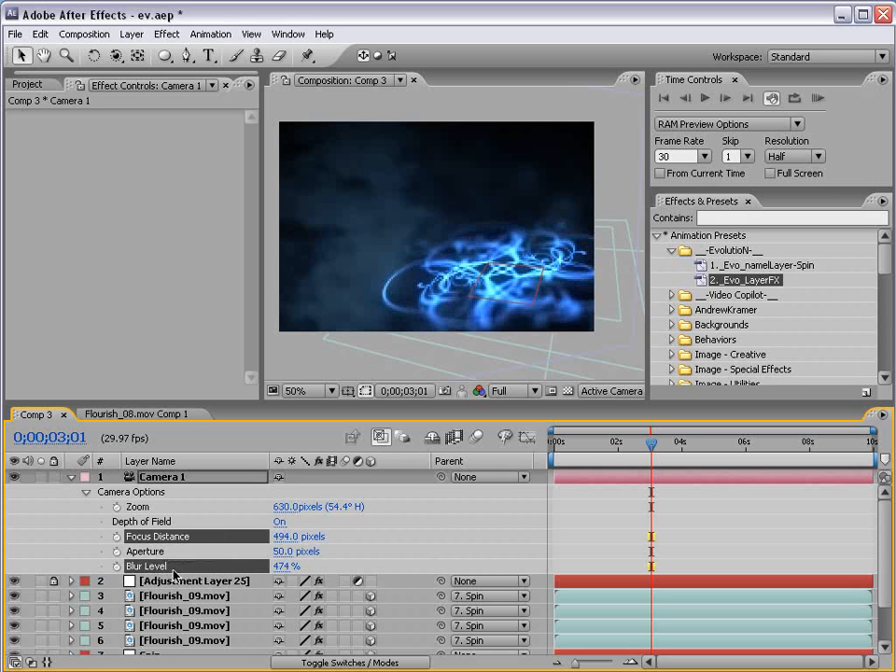
mouse_move(267, 551)
mouse_down()
mouse_move(255, 551)
mouse_move(281, 551)
mouse_up()
click(568, 531)
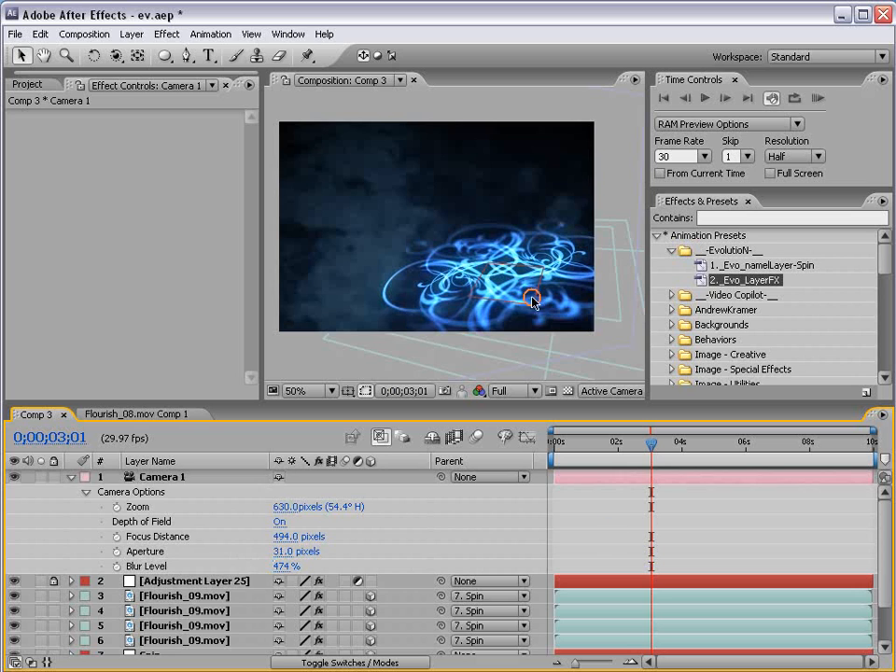
key(KP_0)
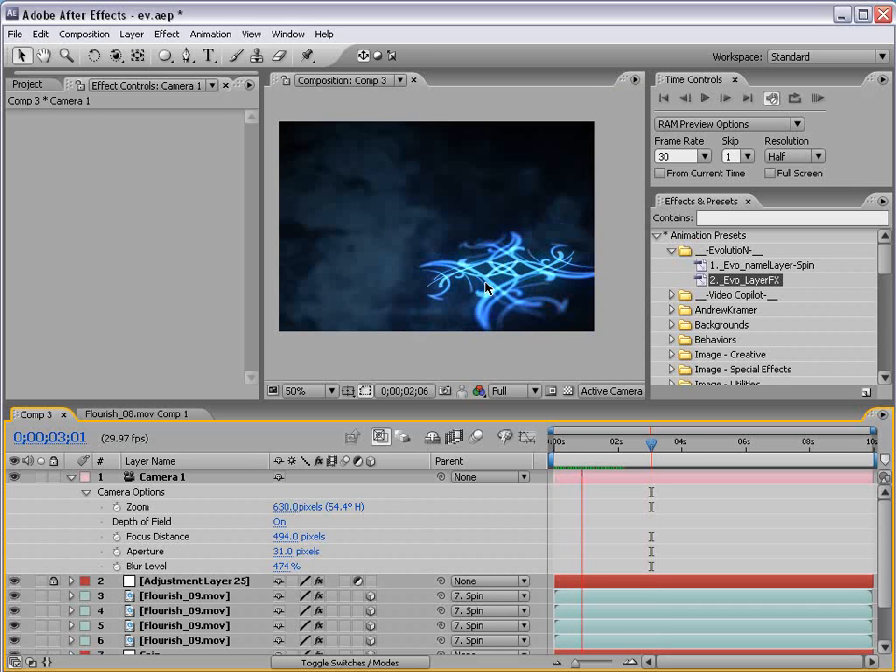
key(space)
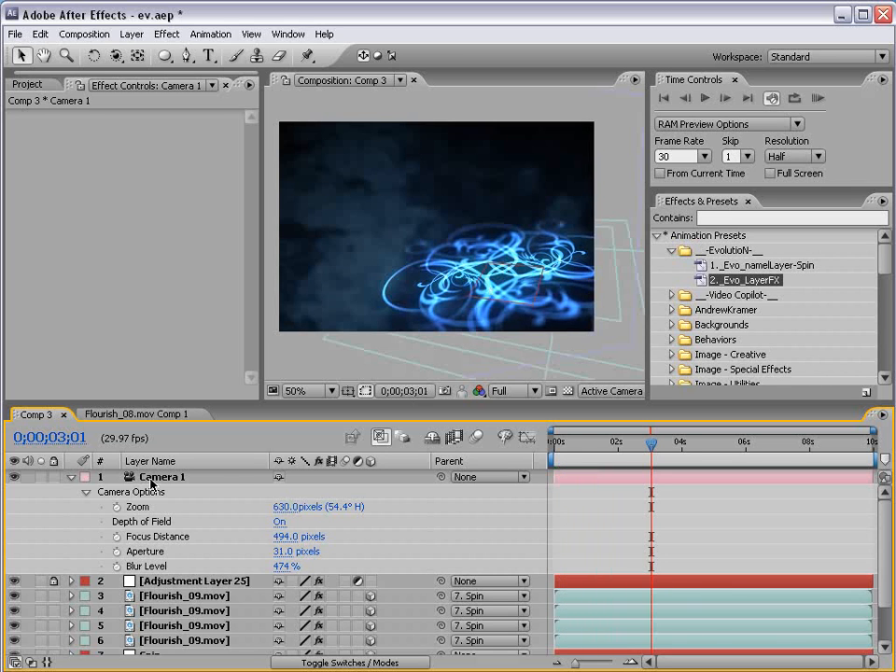
- Try animating Camera 1 with Point of Interest and Position keyframes at the start and an orbited position at 0;00;03;01, and preview it
click(151, 484)
key(u)
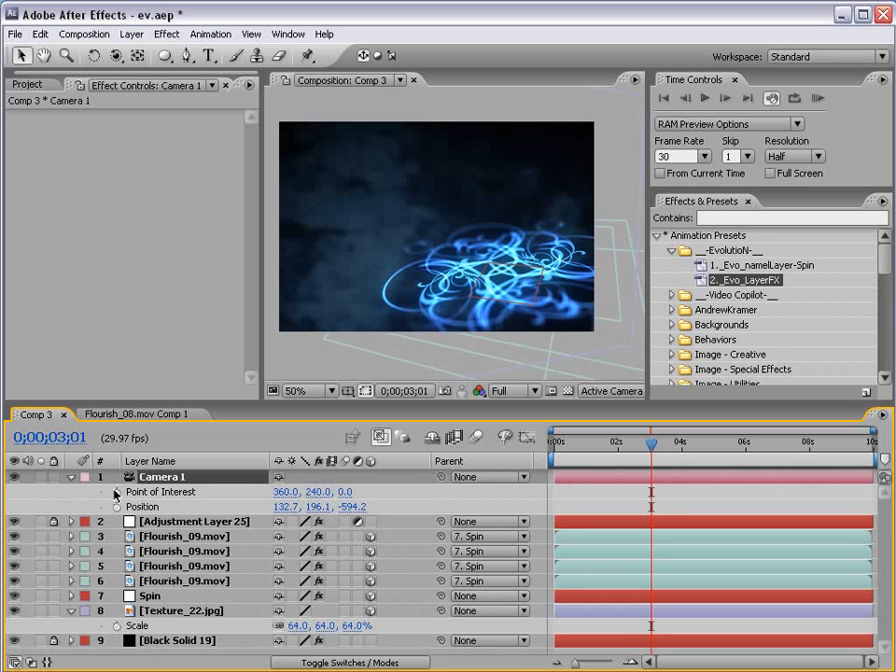
drag(116, 492, 116, 507)
drag(655, 511, 555, 507)
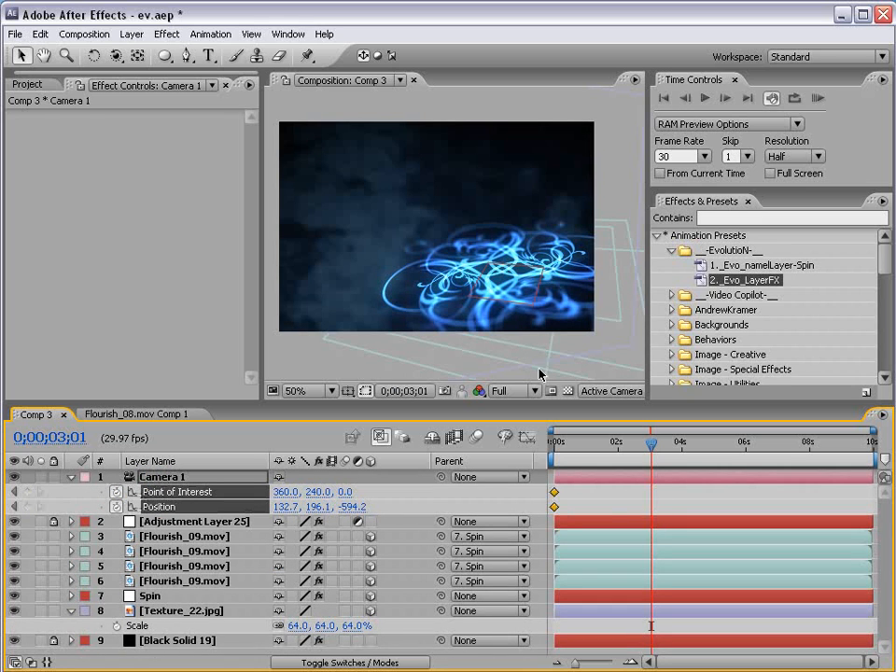
key(c)
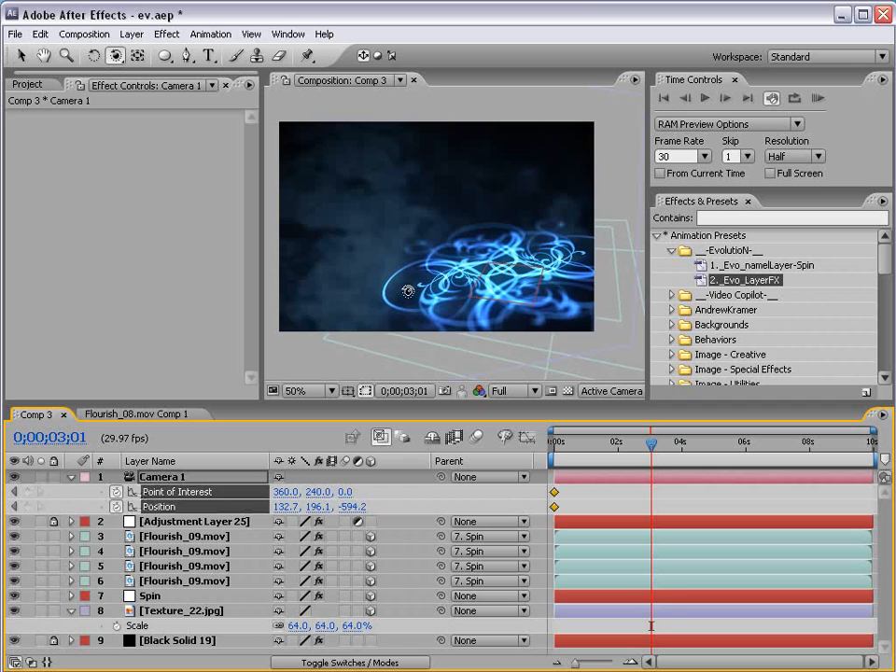
drag(409, 292, 452, 291)
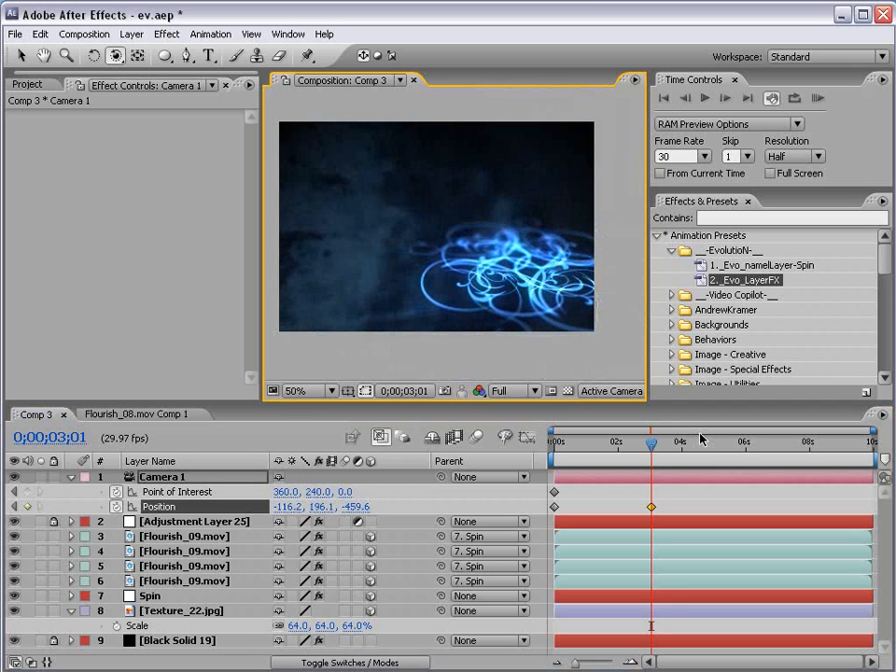
key(KP_0)
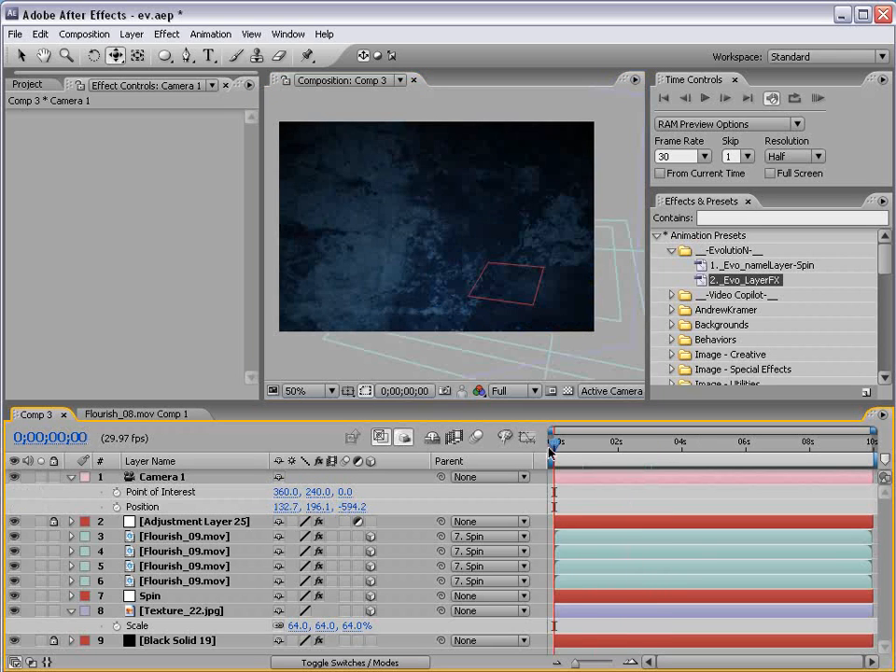
- Go to 0;00;00;25 and enable time remapping on the four Flourish_09.mov layers
drag(551, 452, 585, 462)
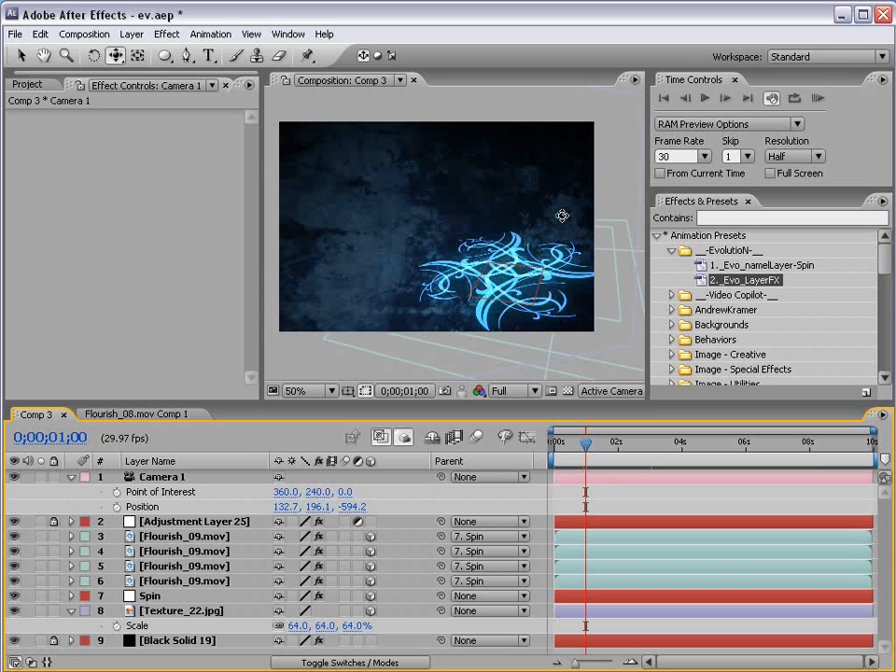
drag(586, 450, 580, 450)
click(194, 538)
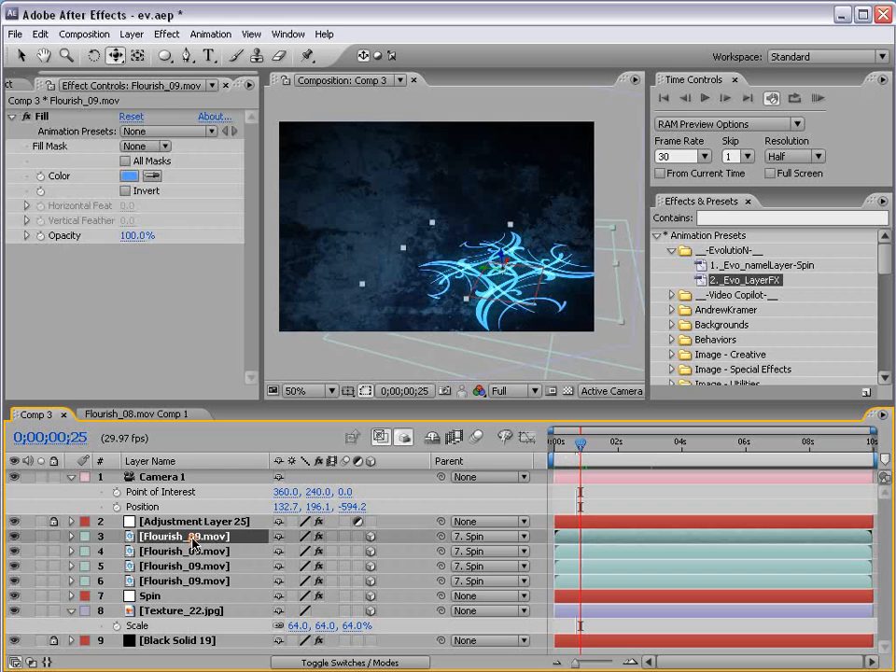
shift+click(168, 581)
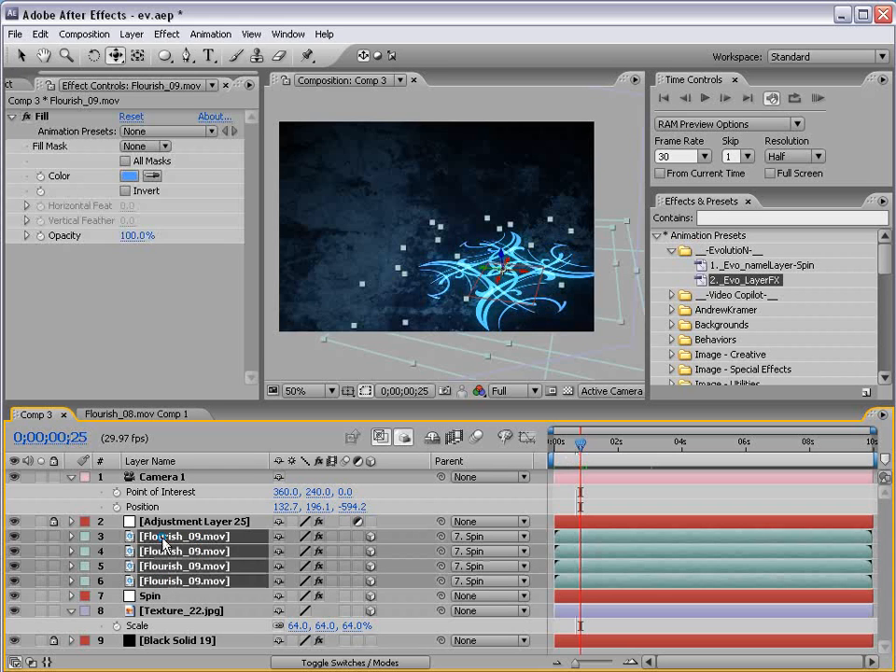
right_click(163, 542)
mouse_move(187, 622)
click(428, 623)
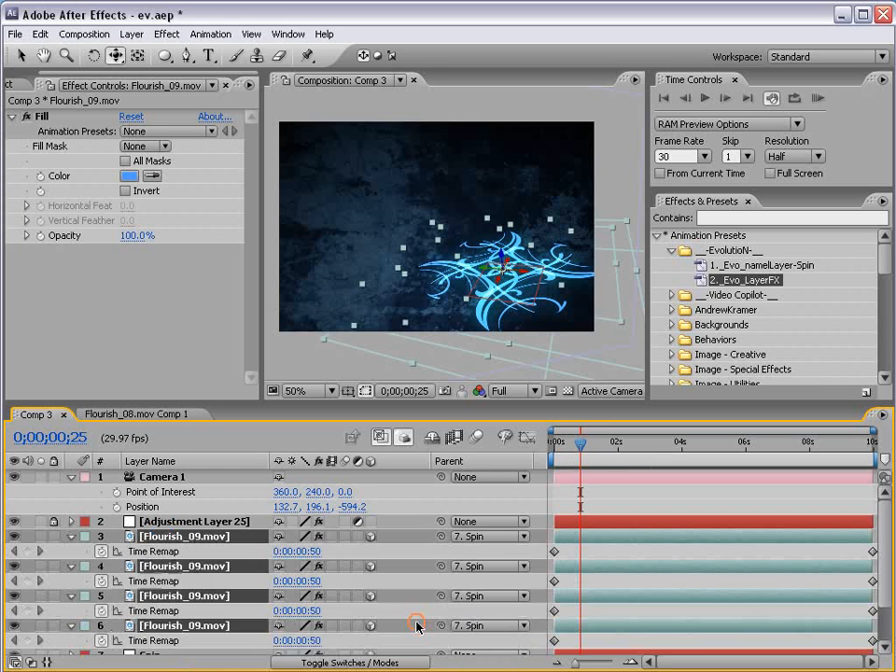
- Add Time Remap keyframes at 0;00;00;25 on all four Flourish_09.mov layers and delete their keyframes at the end of the timeline
scroll(654, 597, down, 3)
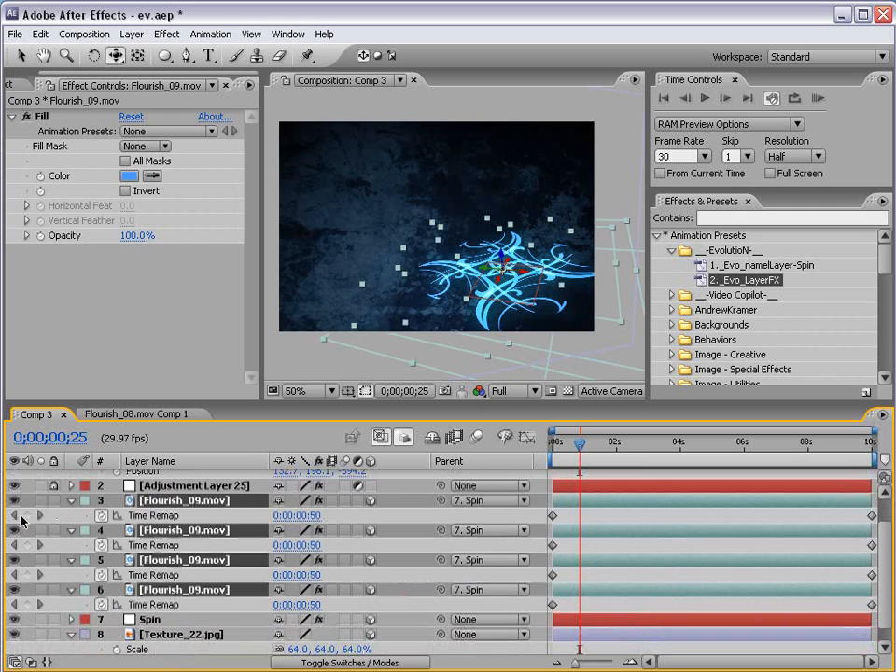
click(28, 515)
click(28, 546)
click(28, 576)
click(28, 605)
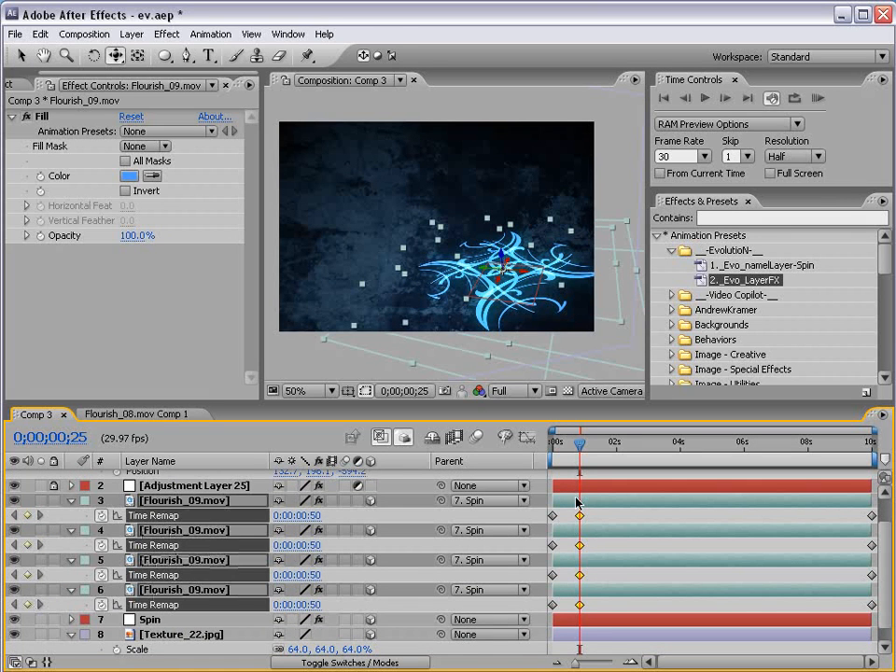
drag(822, 511, 881, 611)
key(Delete)
click(603, 514)
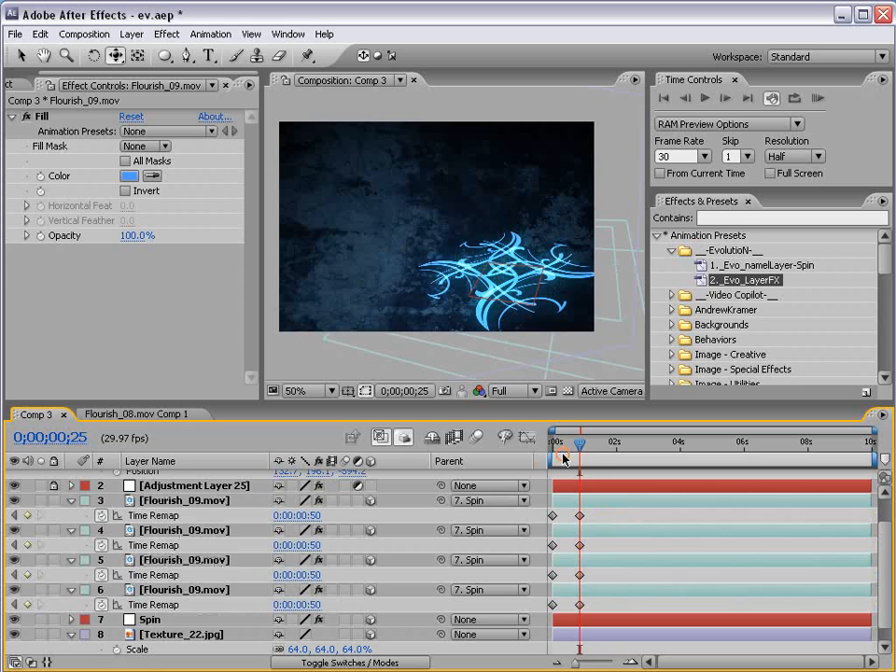
- Apply Easy Ease to the four Time Remap keyframes at 0;00;00;25 and preview the flourish growth
drag(577, 450, 625, 474)
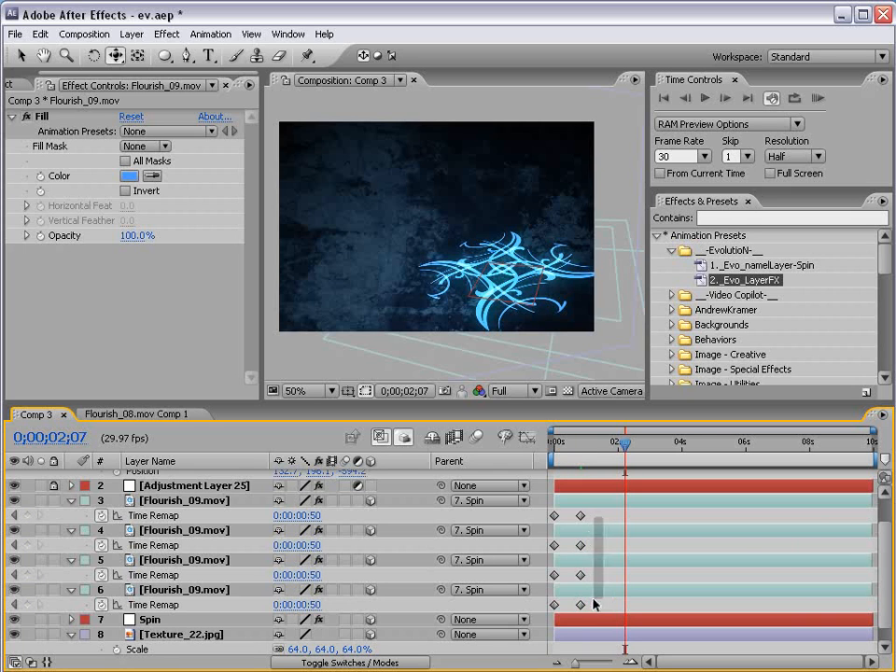
drag(592, 609, 576, 514)
key(F9)
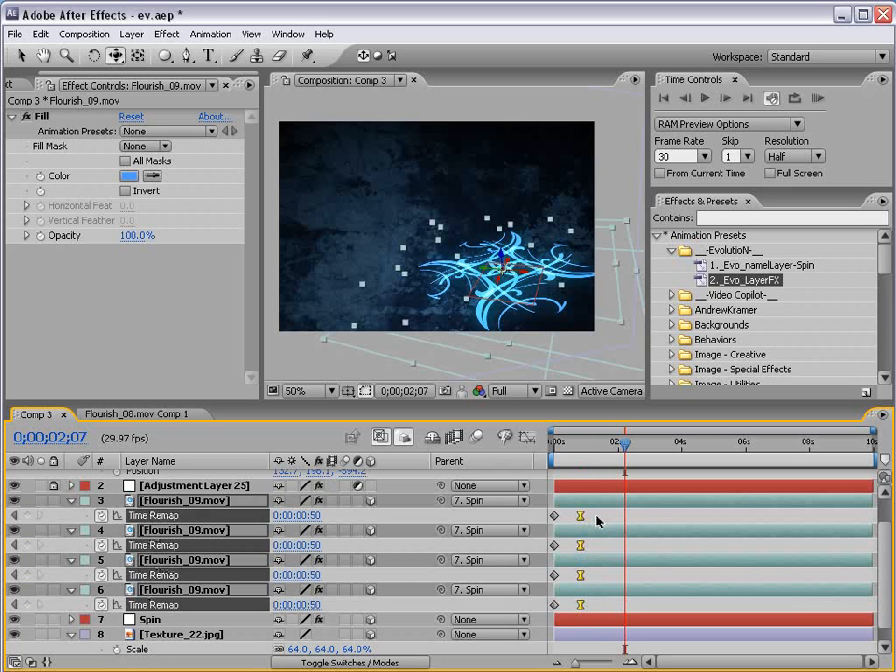
click(571, 447)
mouse_move(572, 446)
mouse_down()
mouse_move(590, 447)
mouse_move(567, 446)
mouse_up()
key(KP_0)
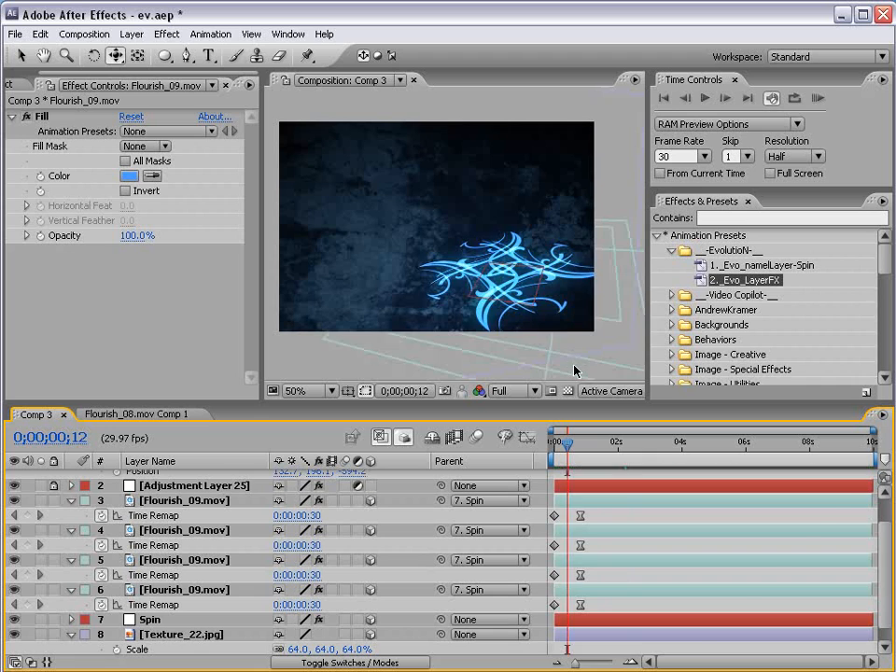
drag(574, 370, 565, 364)
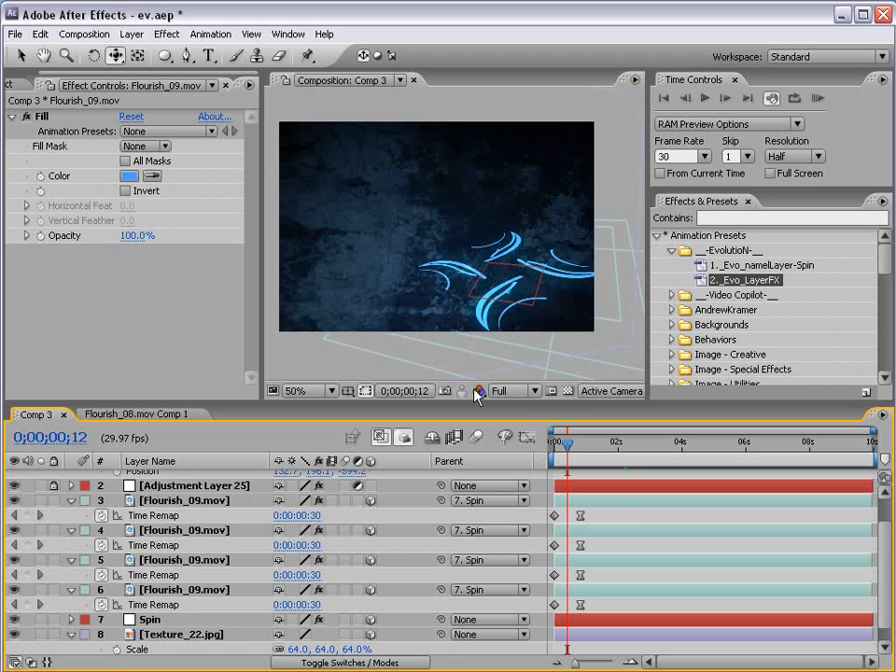
drag(571, 453, 595, 454)
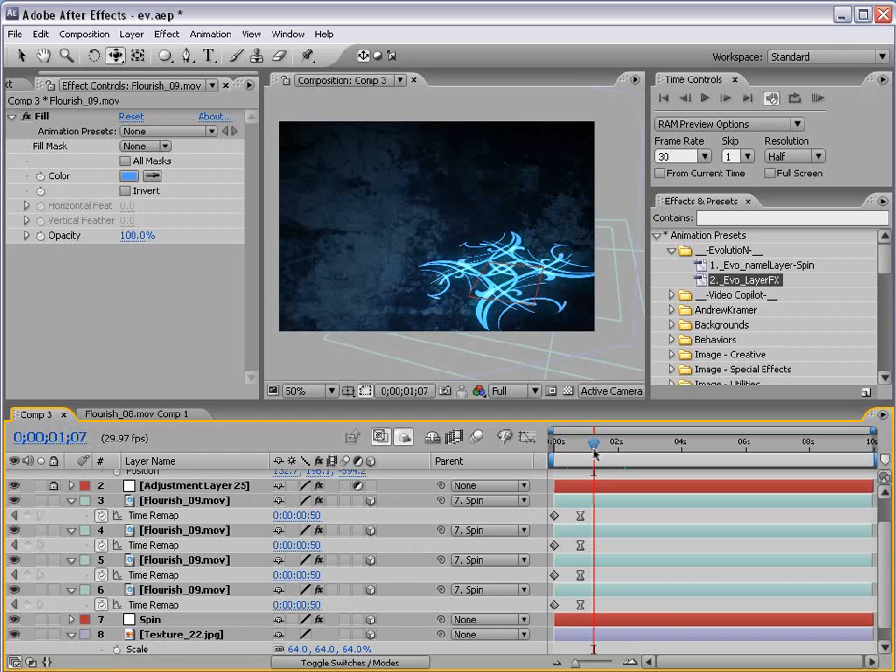